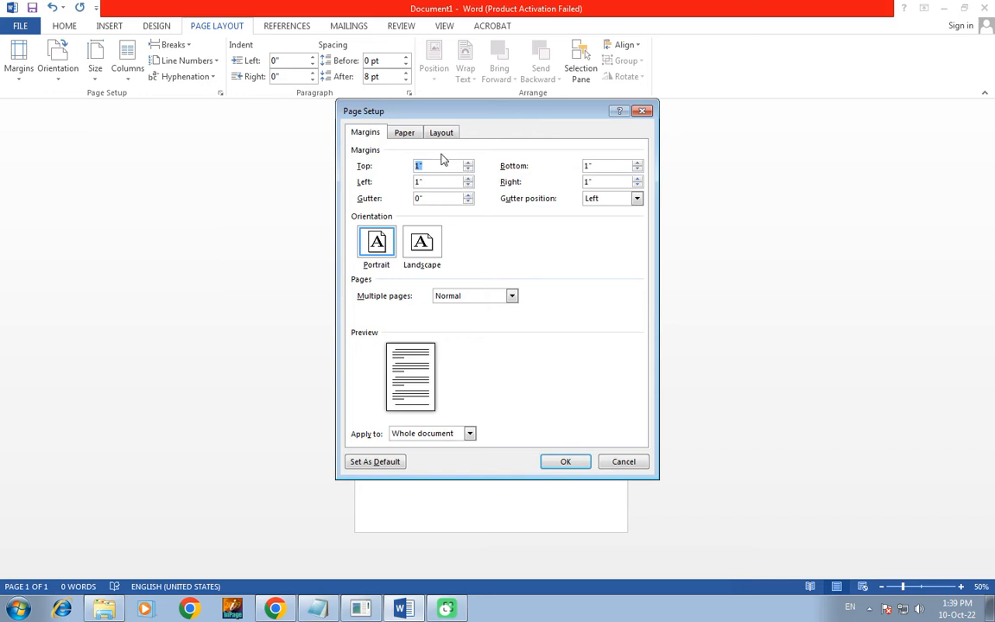
Set the top, bottom, left and right page margins to 0 and ignore the printable-area warning.
text(0)
key(Tab)
text(0)
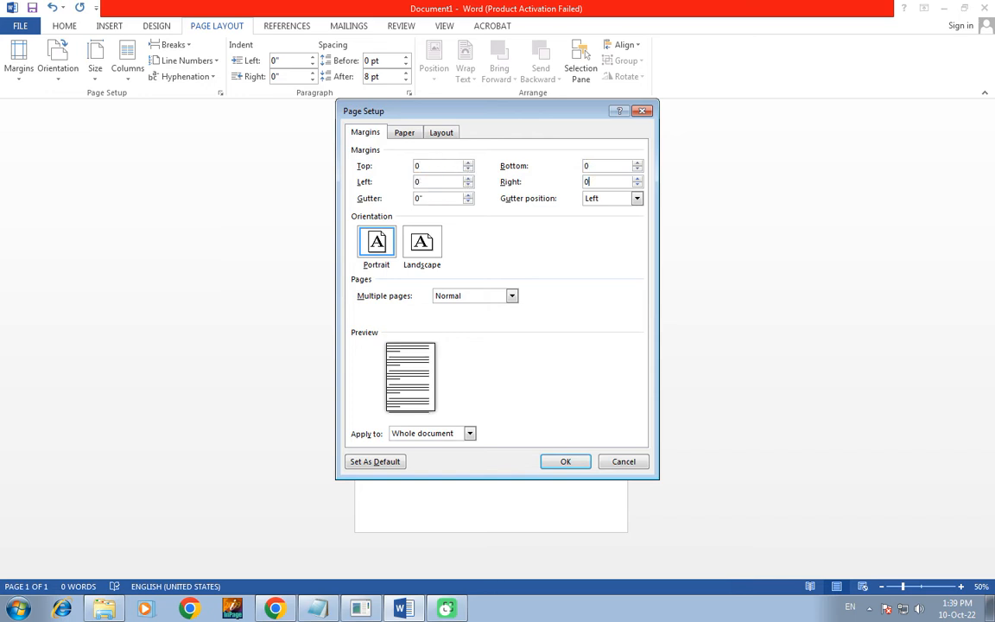
key(Return)
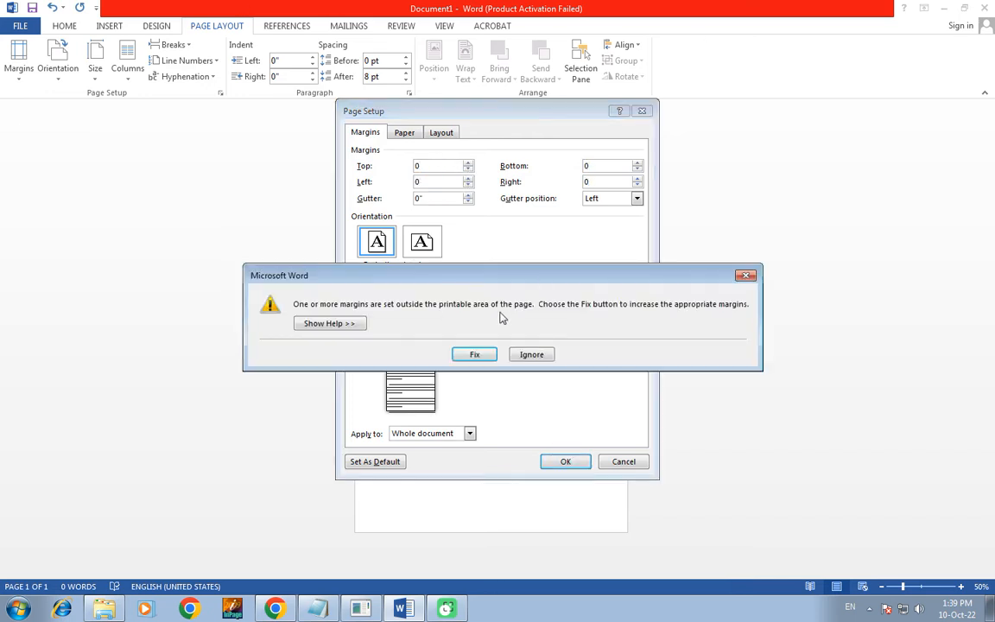
click(532, 355)
Draw a rectangle banner about 0.88" high and 9.58" wide across the full width of the page's top edge.
ctrl+scroll(489, 175, up, 7)
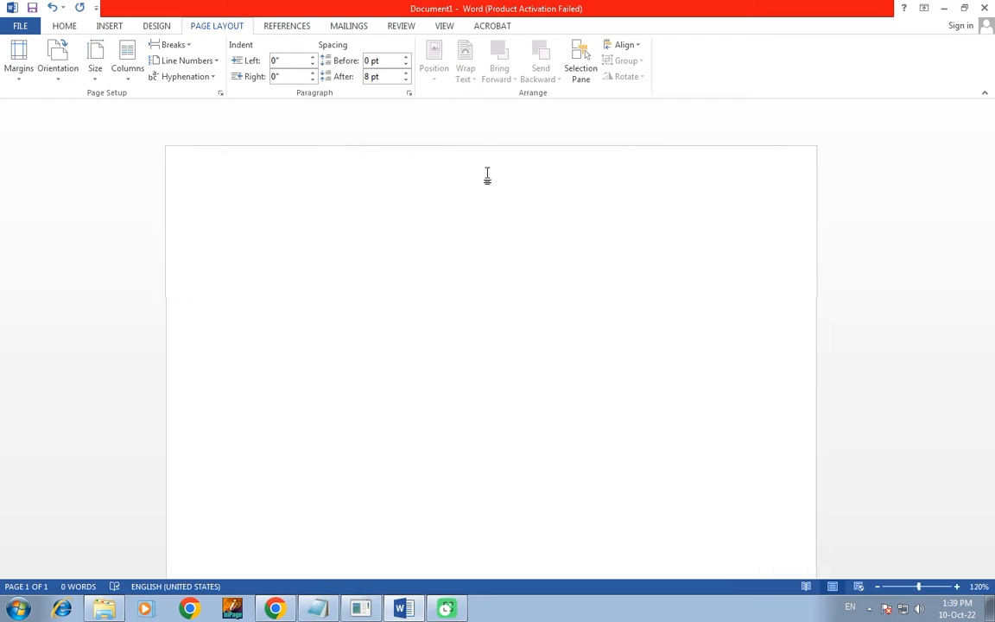
click(109, 26)
click(190, 60)
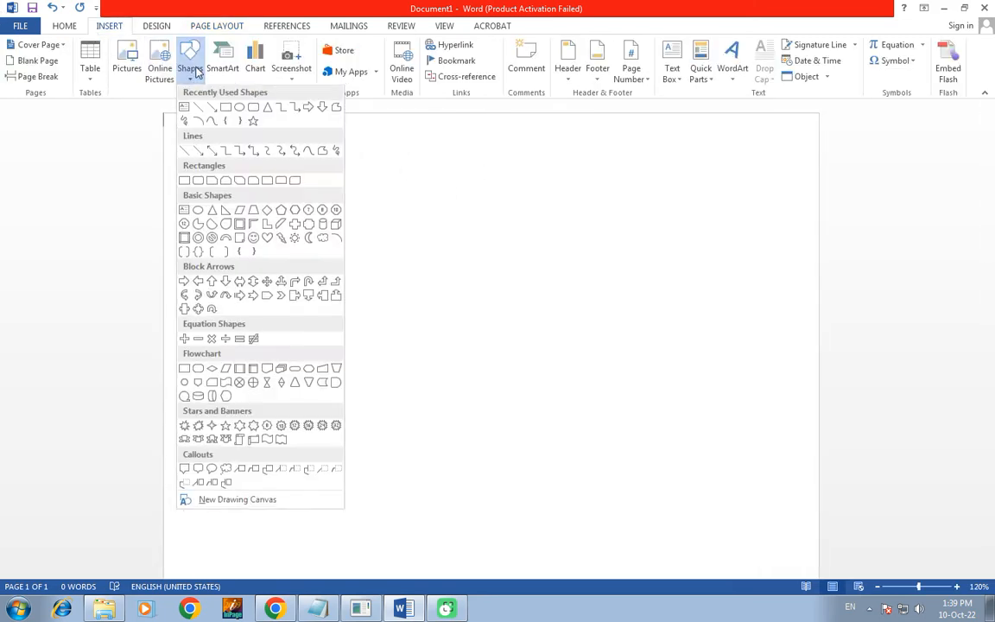
click(224, 109)
mouse_move(170, 112)
mouse_down()
mouse_move(576, 214)
mouse_move(938, 178)
mouse_move(930, 183)
mouse_up()
drag(672, 136, 606, 131)
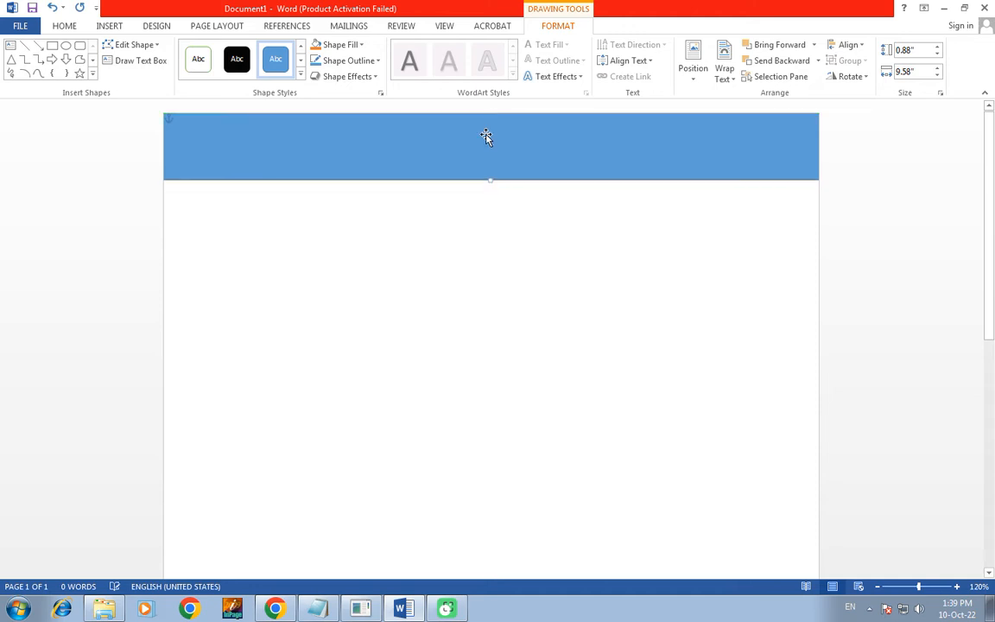
Apply the blue Intense Effect shape style to the banner.
click(341, 44)
click(341, 44)
click(301, 74)
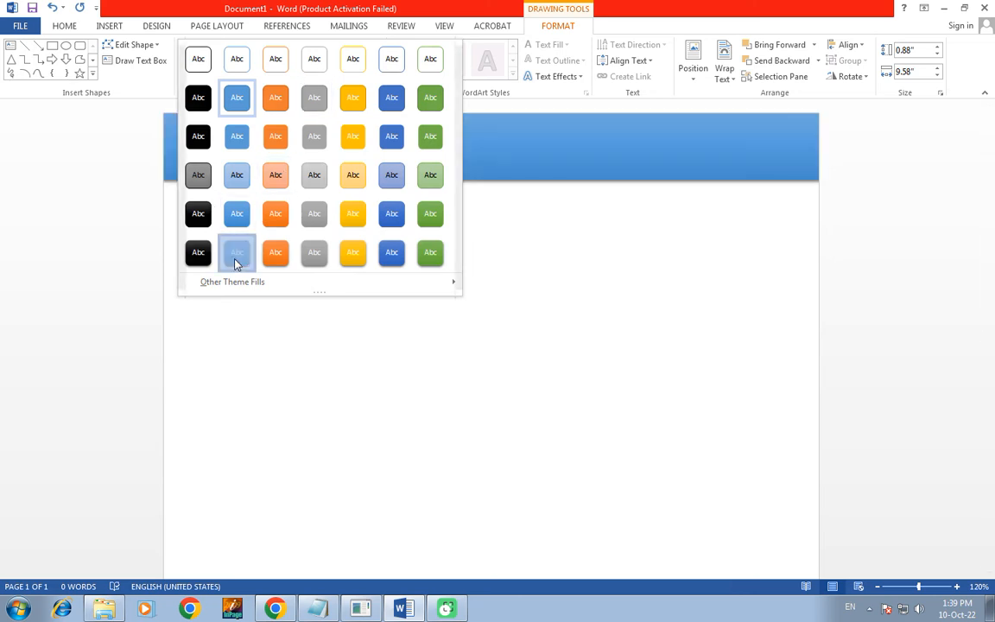
click(235, 260)
click(571, 259)
click(386, 156)
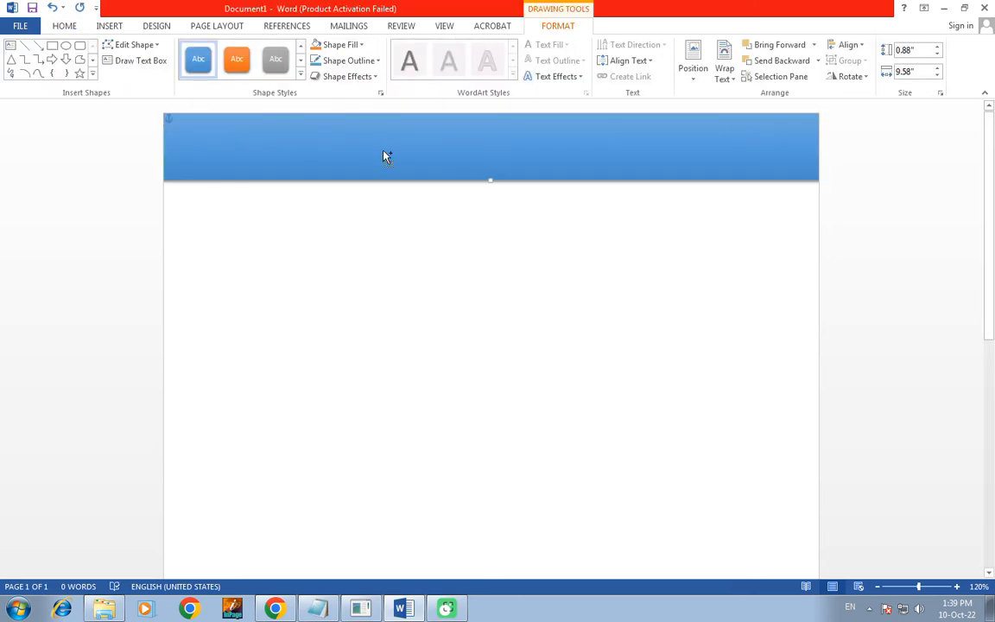
Add a copy of the banner about 0.16" high in the gold Intense Effect style, placed just above the banner's lower edge.
drag(512, 148, 511, 261)
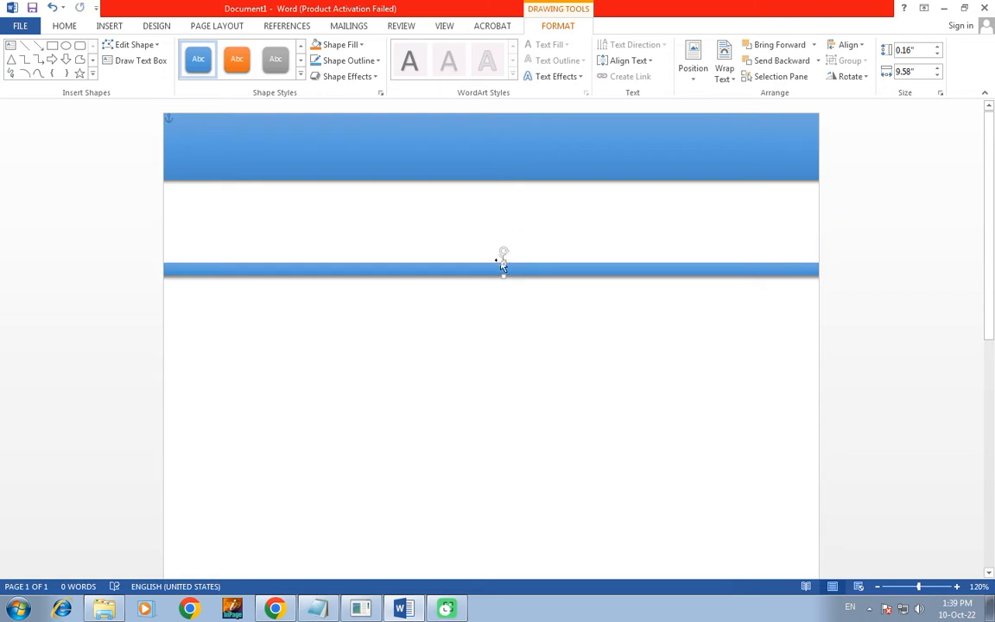
click(300, 74)
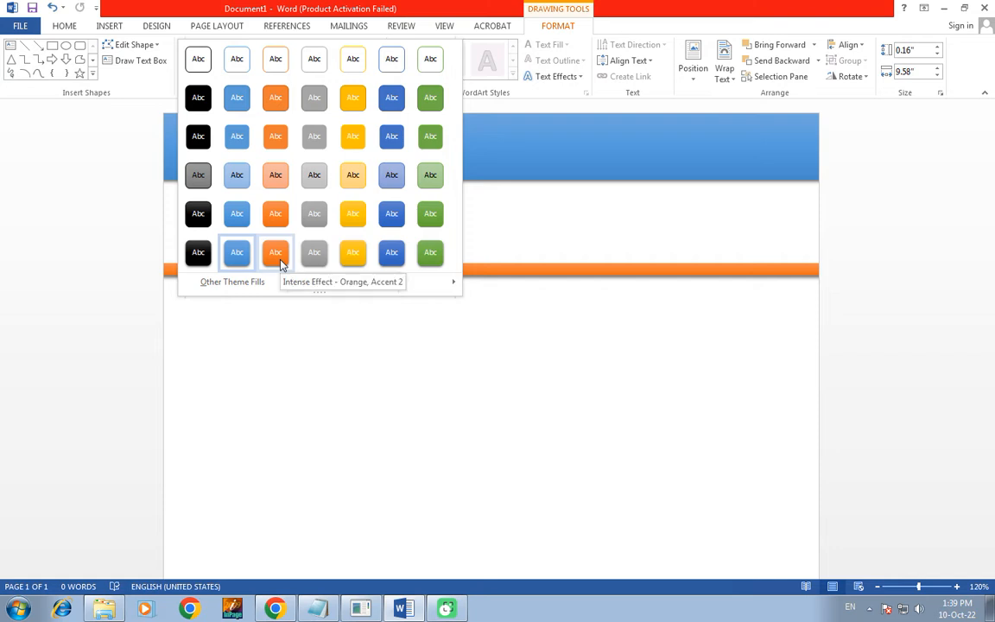
click(350, 252)
mouse_move(534, 272)
mouse_down()
mouse_move(535, 167)
mouse_move(504, 166)
mouse_up()
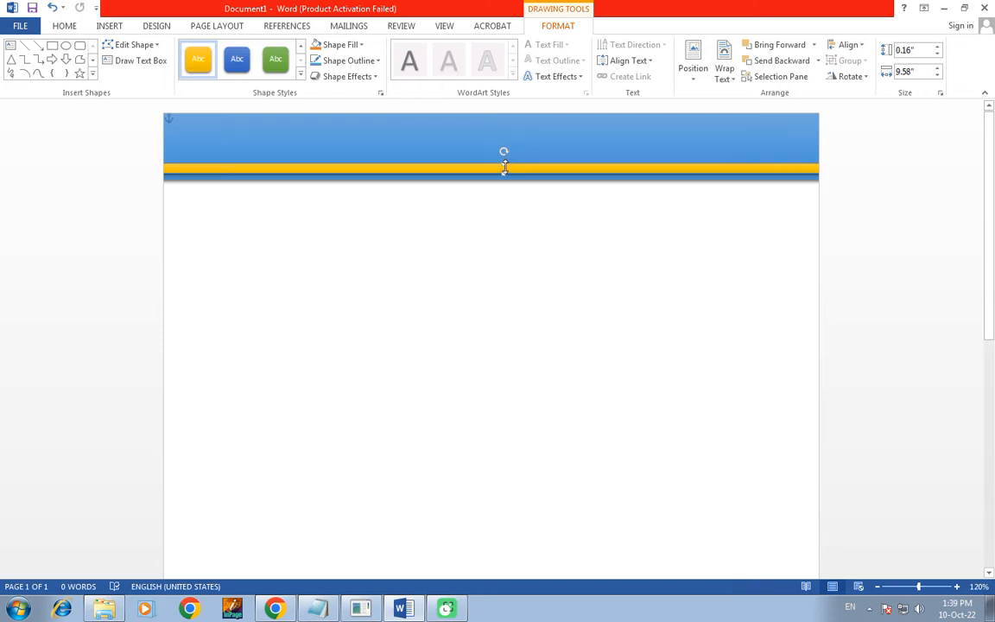
click(383, 186)
Draw a rounded rectangle about 0.91" high and 7.05" wide, centred on the page below the banner.
ctrl+scroll(383, 189, down, 1)
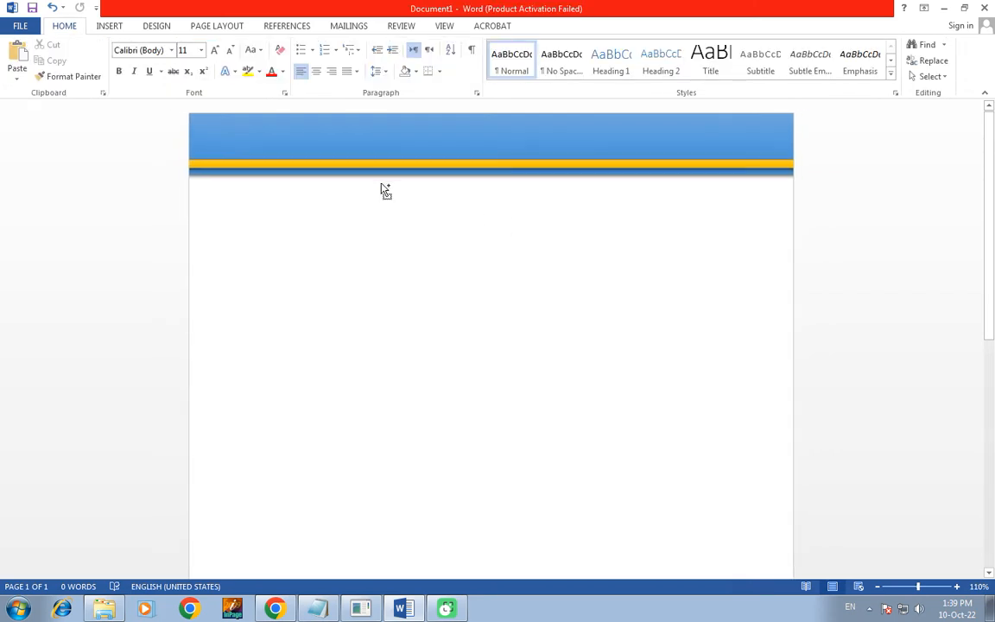
click(121, 26)
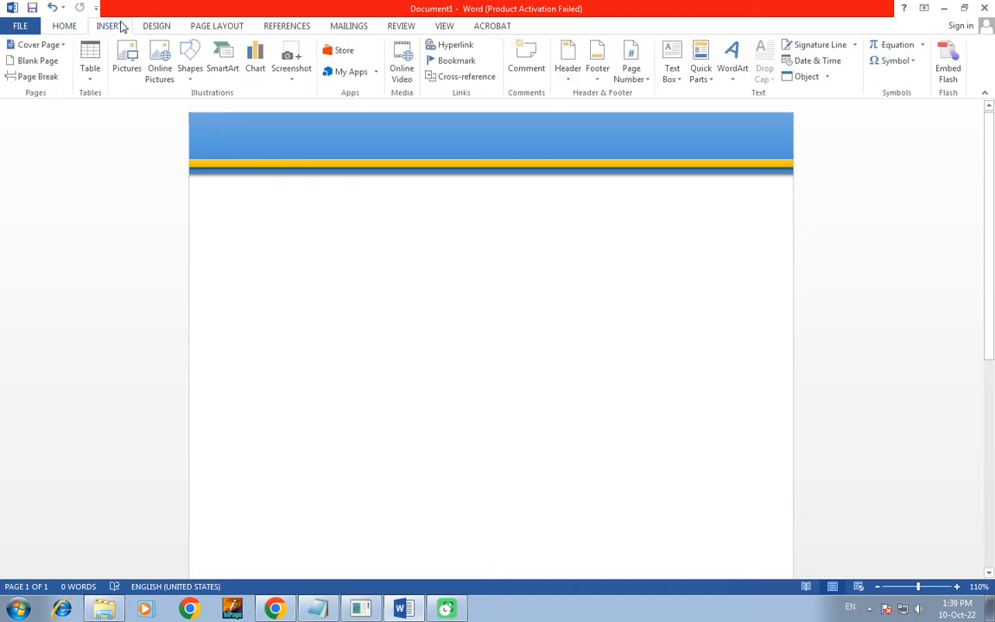
click(190, 69)
click(226, 109)
mouse_move(258, 211)
mouse_down()
mouse_move(438, 298)
mouse_move(693, 300)
mouse_move(763, 284)
mouse_move(755, 276)
mouse_up()
drag(621, 237, 598, 229)
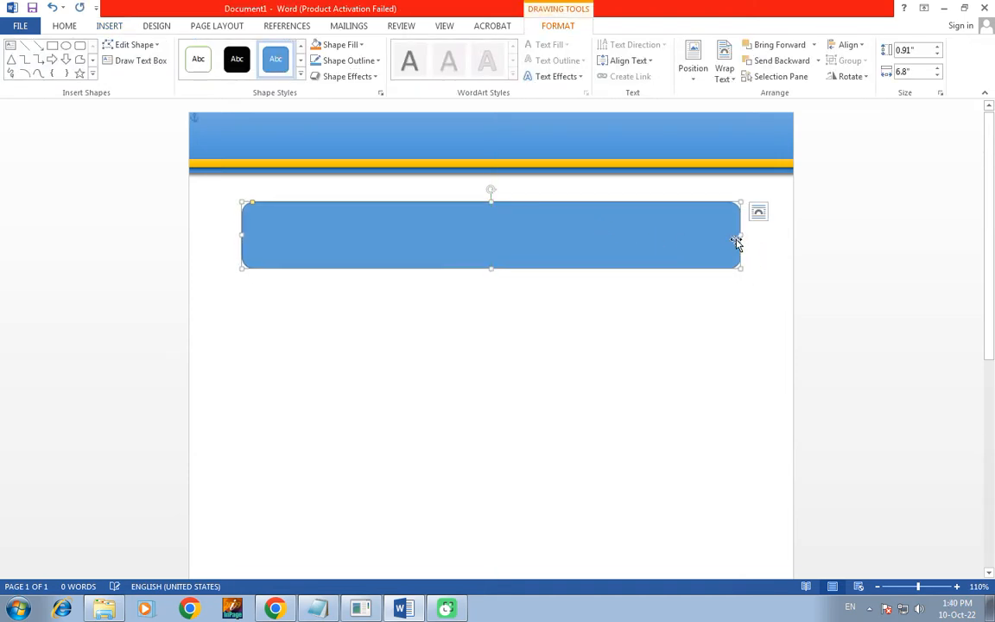
drag(740, 234, 678, 227)
click(626, 338)
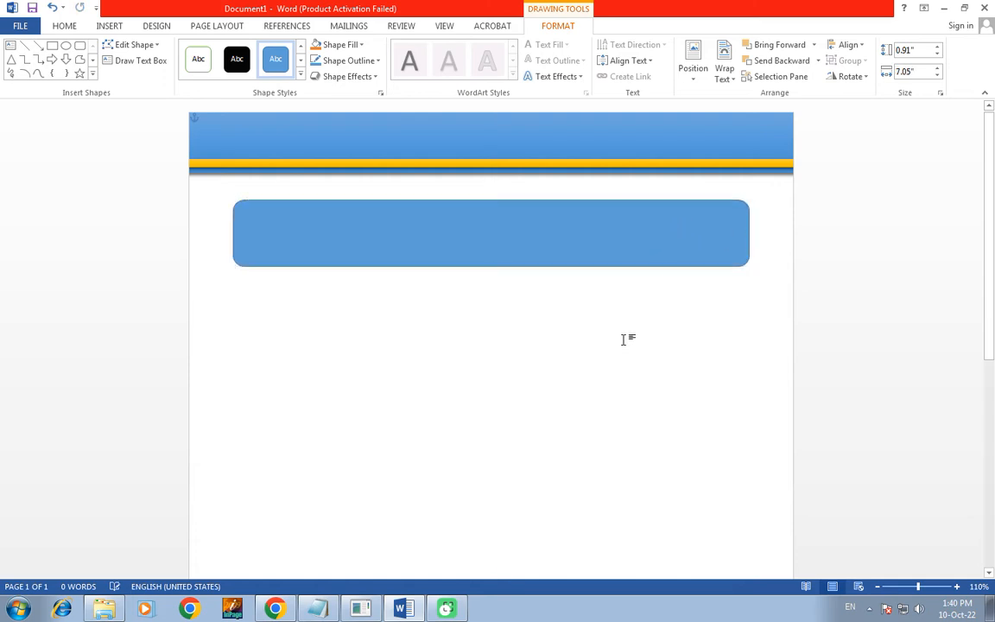
Set the rounded rectangle's fill to No Fill.
click(373, 244)
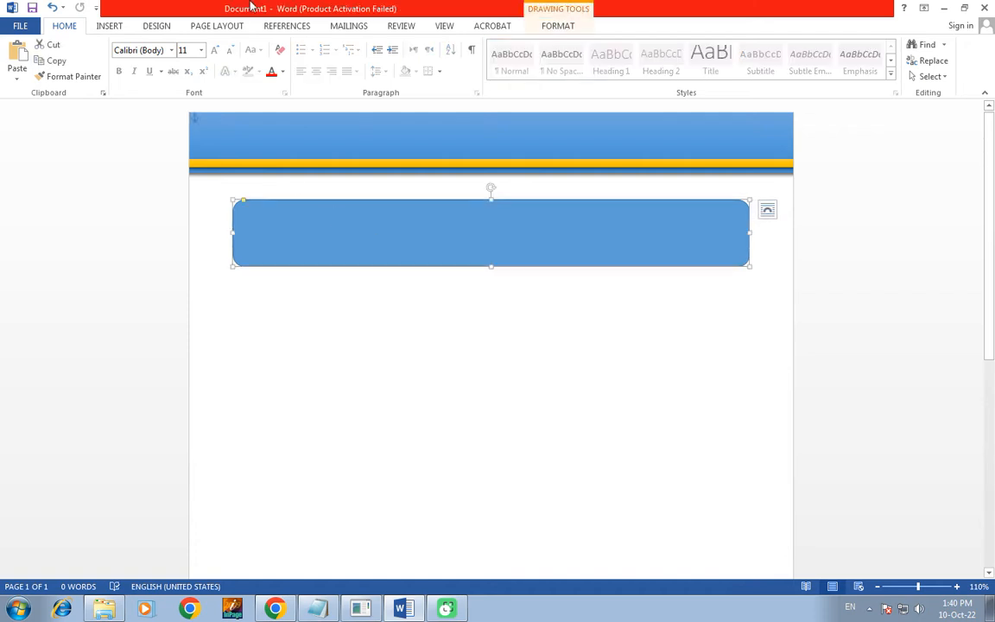
double_click(339, 235)
click(336, 48)
click(336, 46)
click(334, 44)
click(343, 166)
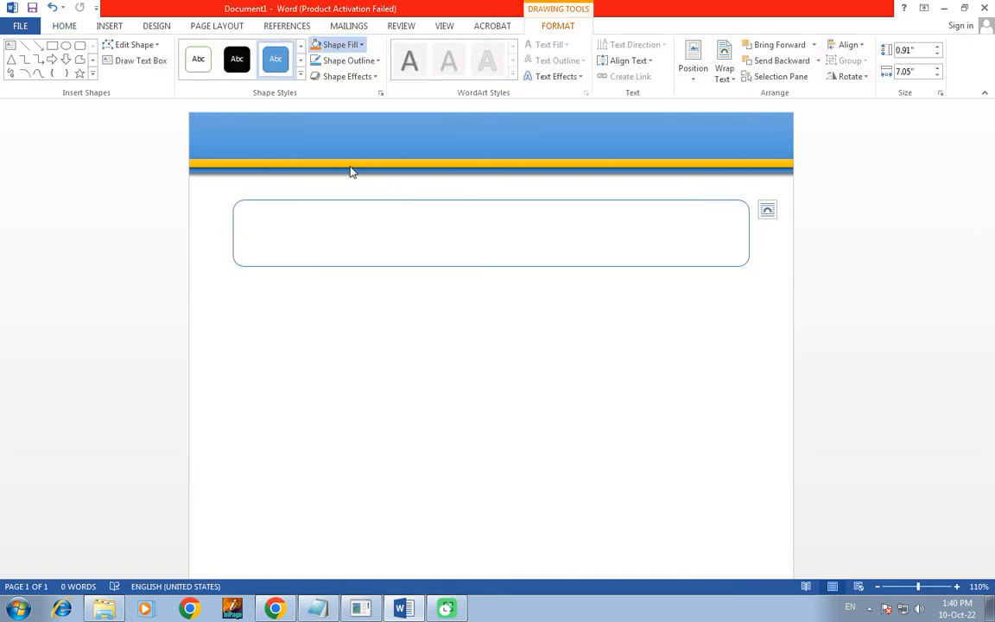
Give the rounded rectangle the darkest shade of the theme's blue accent as outline, with a 2¼ pt weight.
click(343, 62)
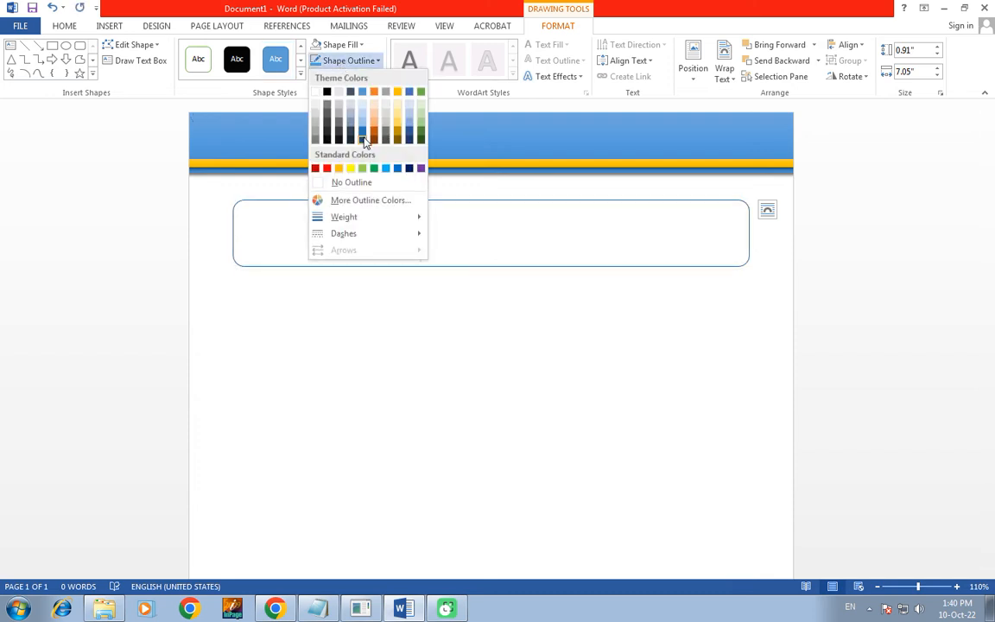
click(363, 141)
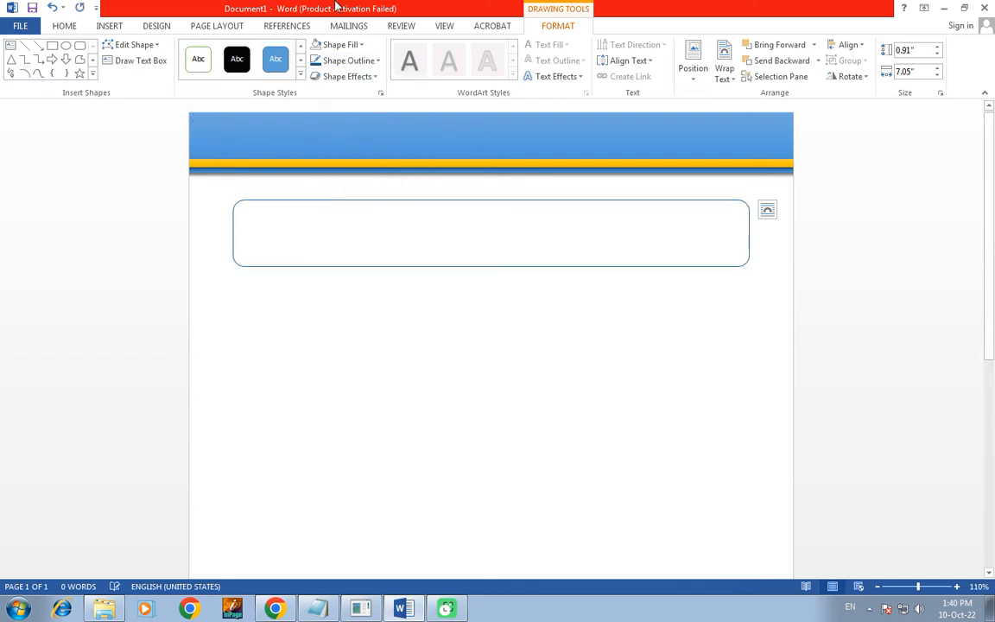
click(347, 62)
mouse_move(400, 225)
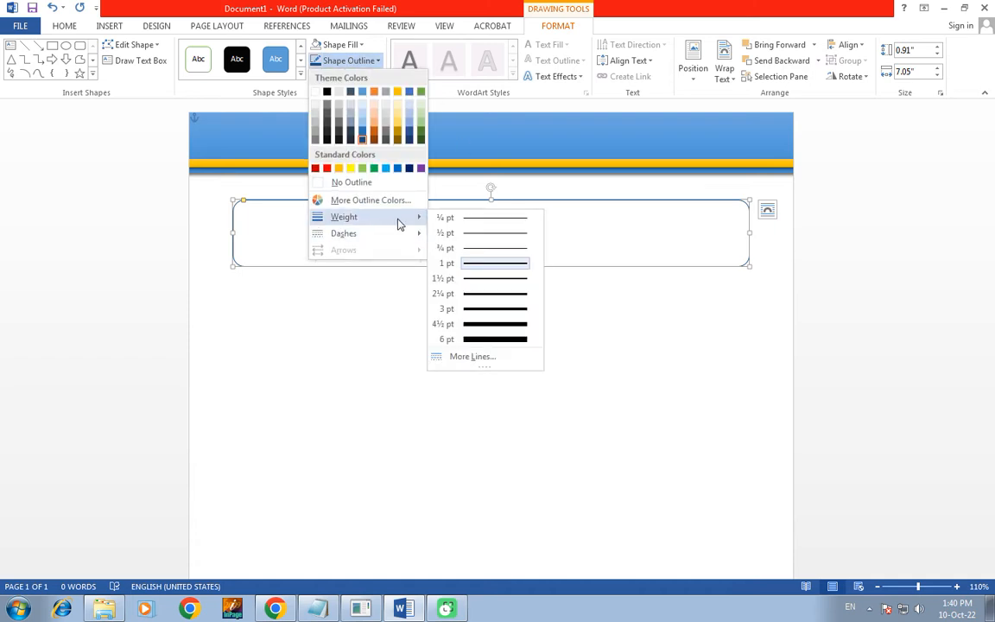
click(483, 293)
click(466, 326)
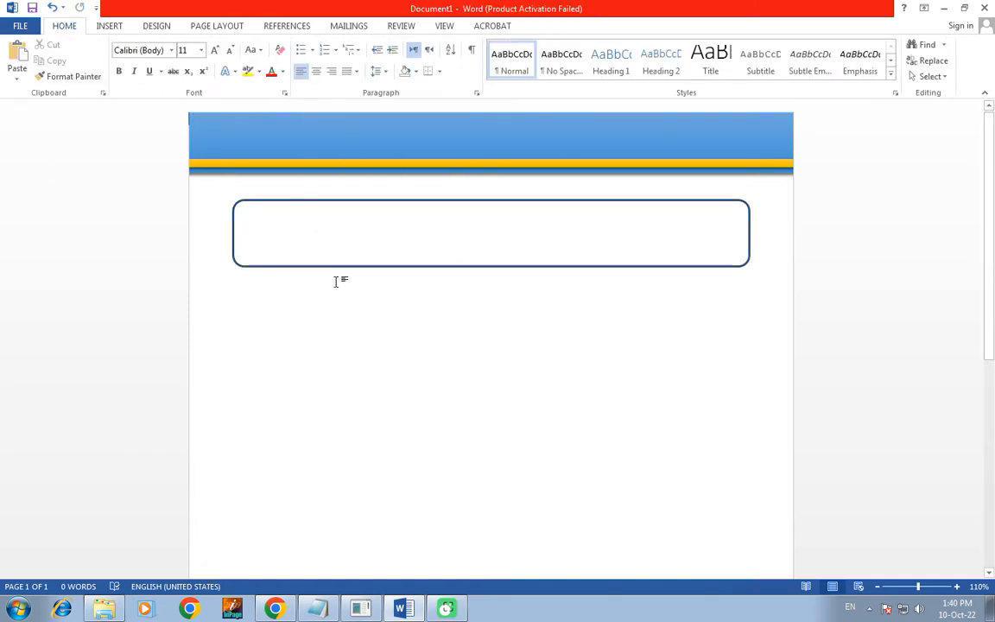
Draw a nearly square rectangle about 0.71" high and 0.73" wide inside the left end of the rounded frame.
click(109, 26)
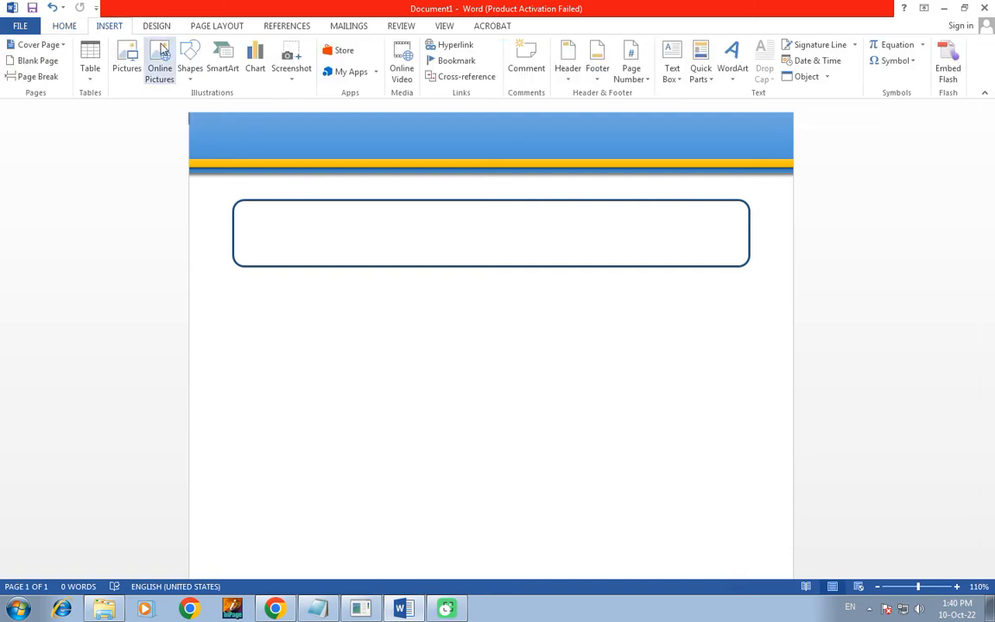
click(190, 67)
click(205, 108)
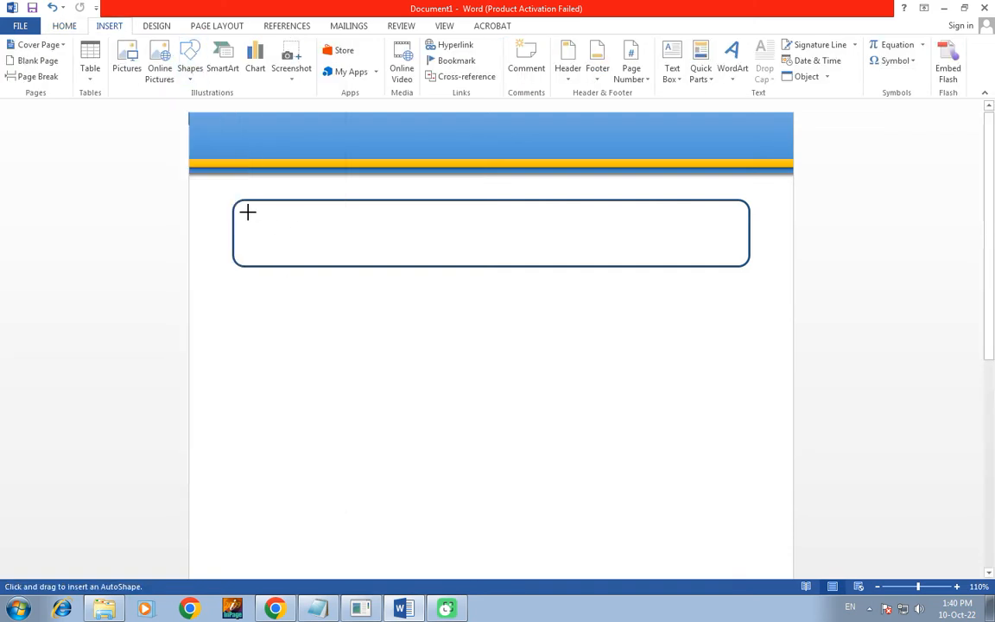
mouse_move(245, 210)
mouse_down()
mouse_move(314, 261)
mouse_move(302, 260)
mouse_up()
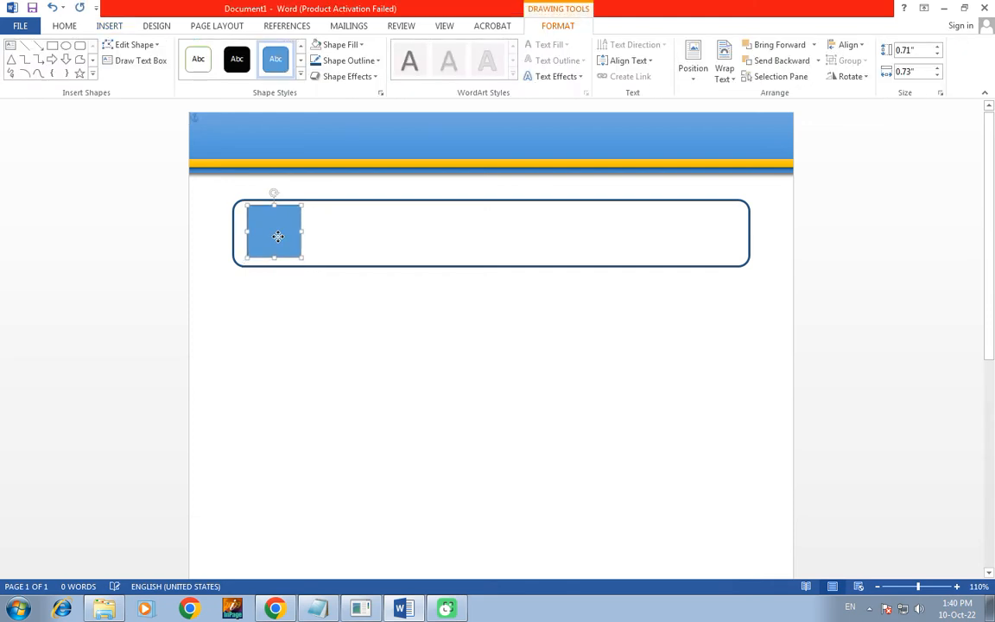
Fill the small square with the picture your-logo-1 from the Letter Head pad Design folder in Documents, working offline.
click(355, 44)
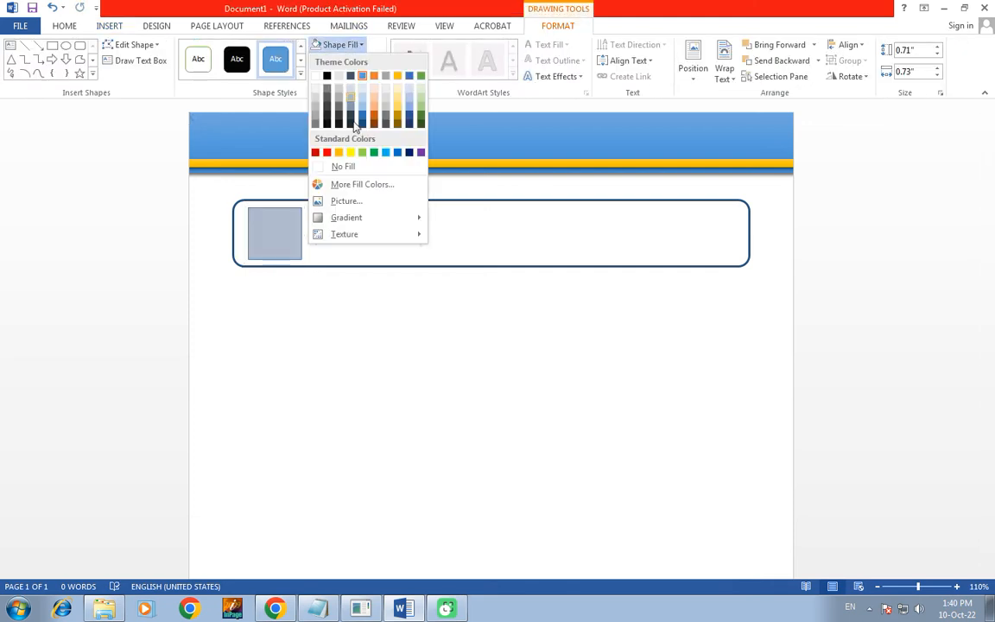
click(365, 200)
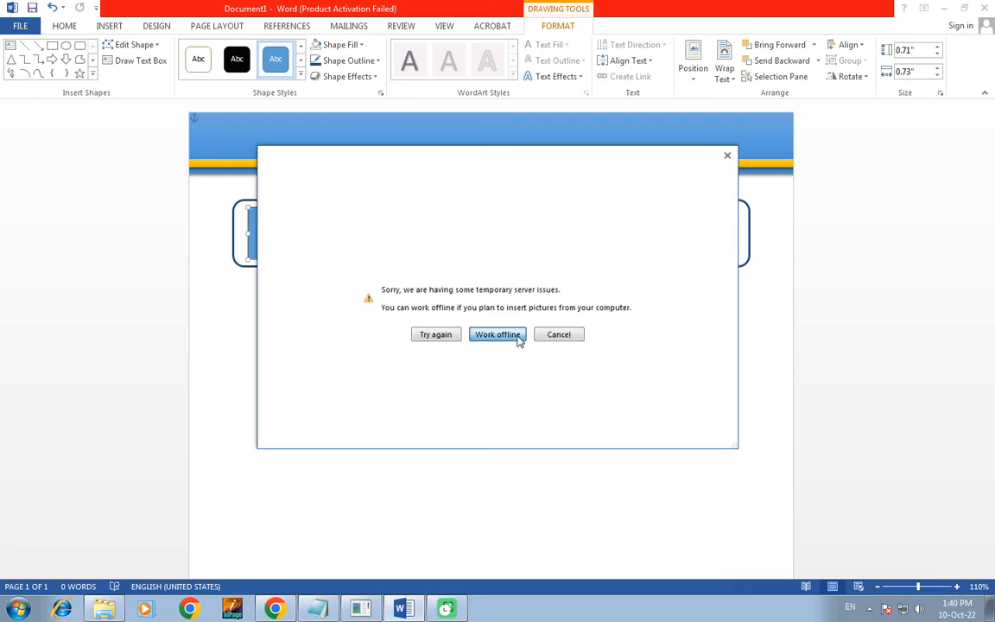
click(519, 337)
scroll(104, 190, down, 3)
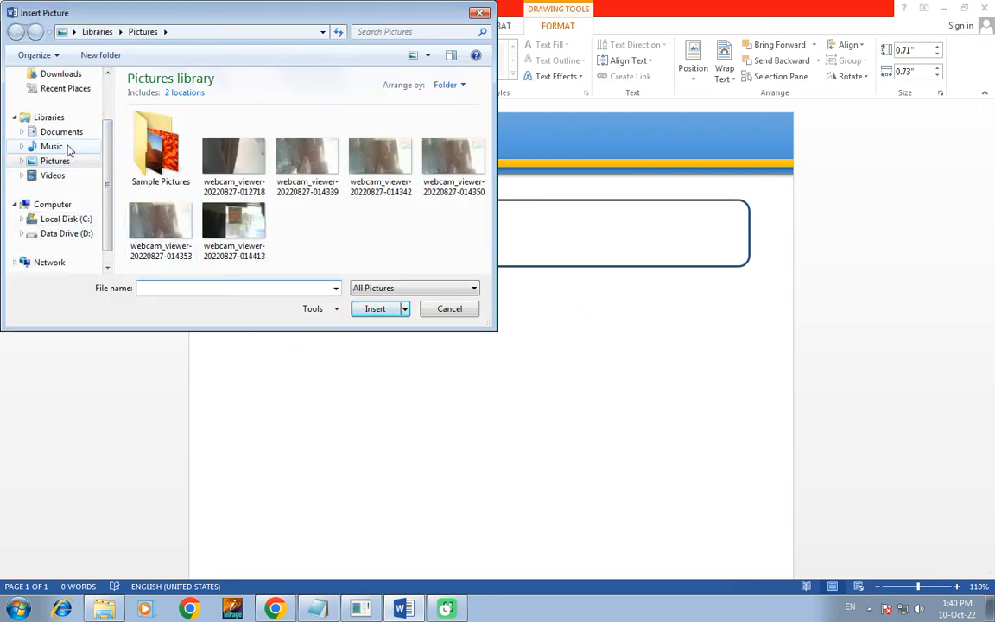
click(54, 147)
click(61, 131)
scroll(363, 216, down, 3)
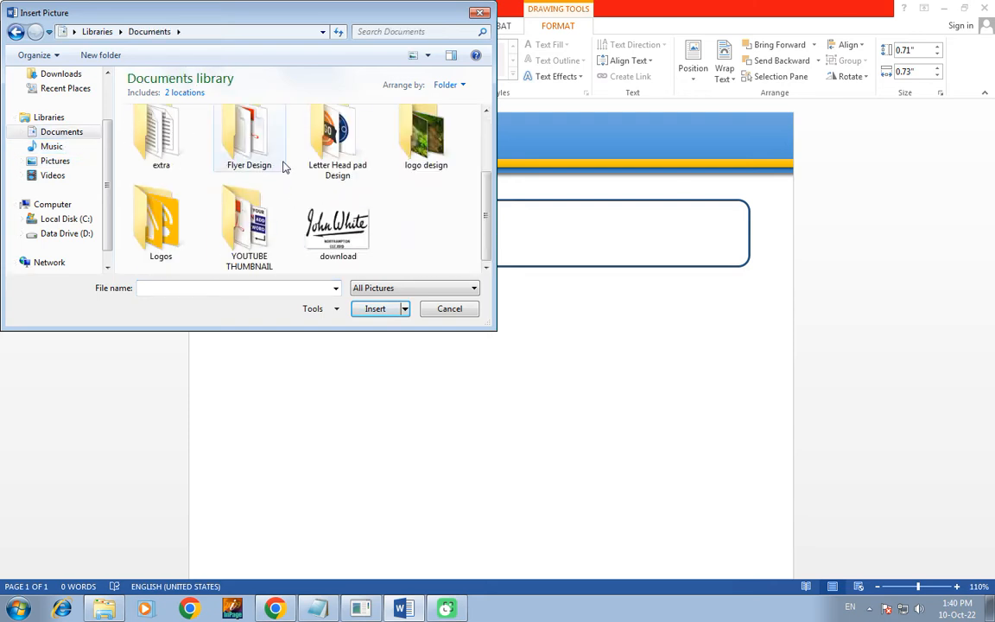
double_click(324, 156)
click(175, 161)
click(328, 183)
click(375, 309)
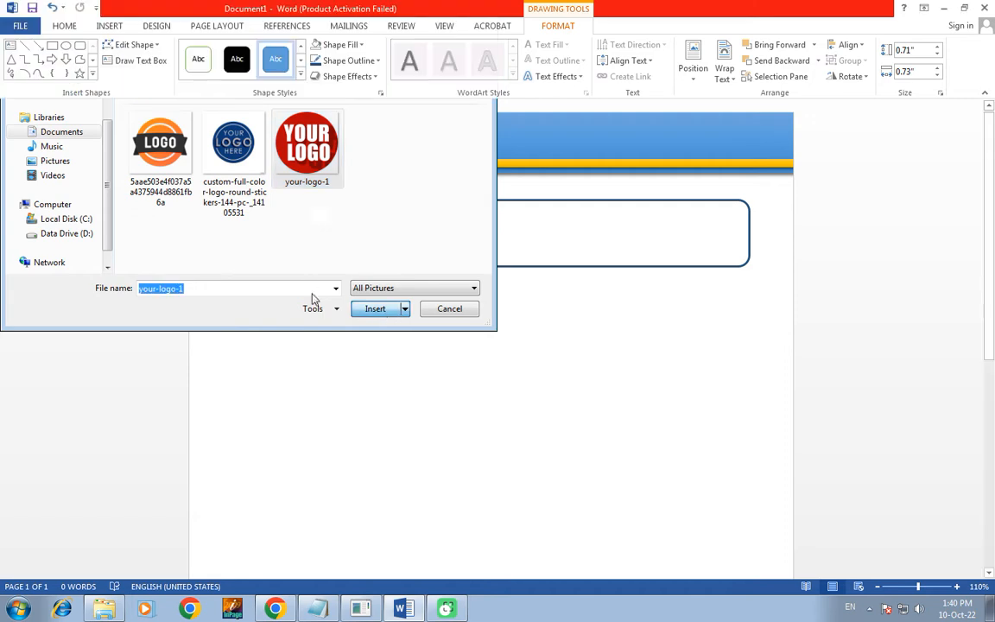
click(324, 237)
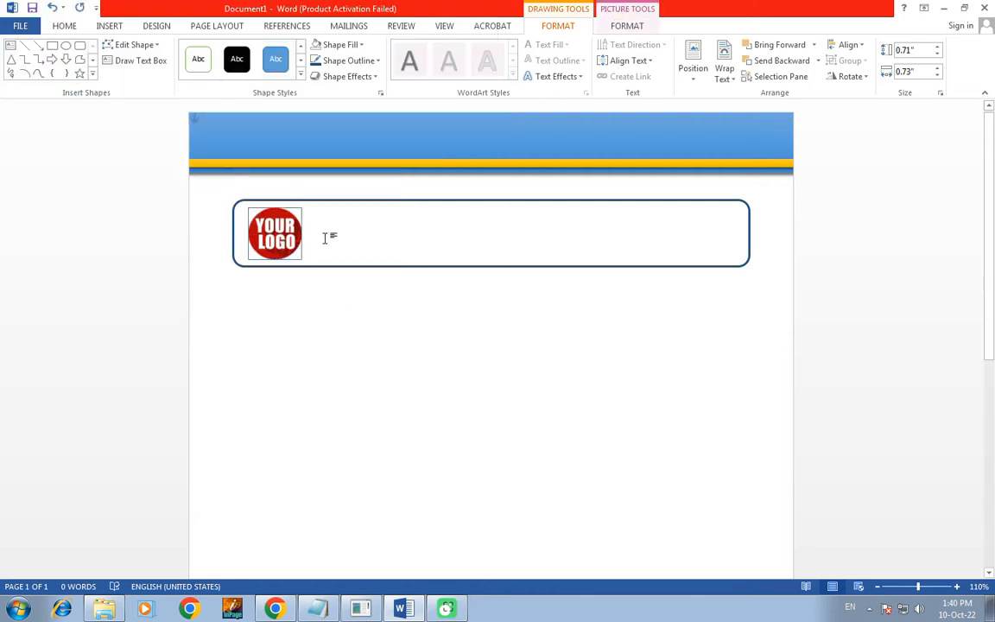
Remove the outline from the logo shape.
double_click(296, 244)
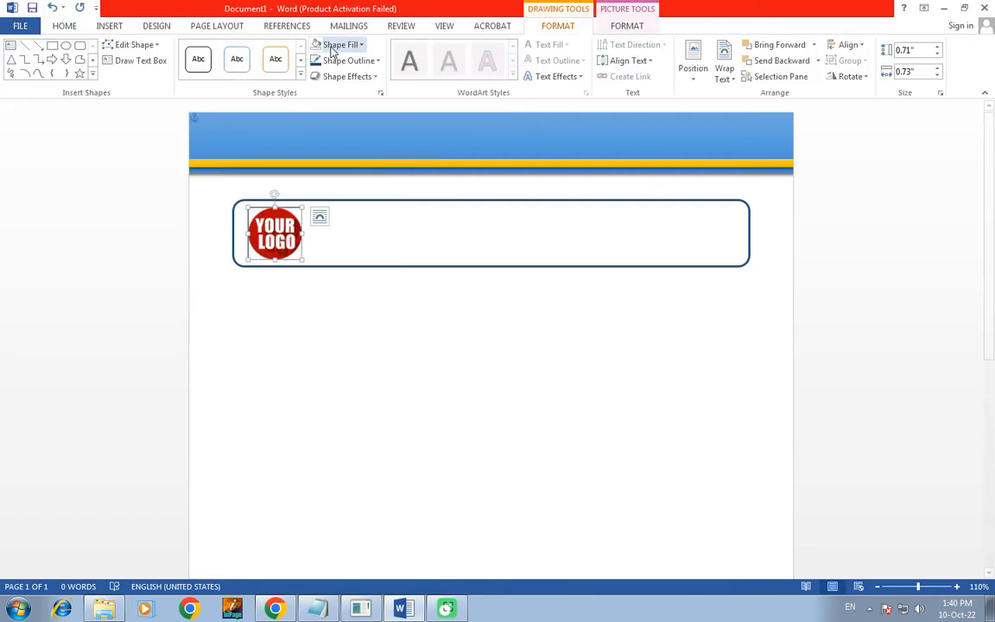
click(337, 60)
click(357, 185)
click(351, 277)
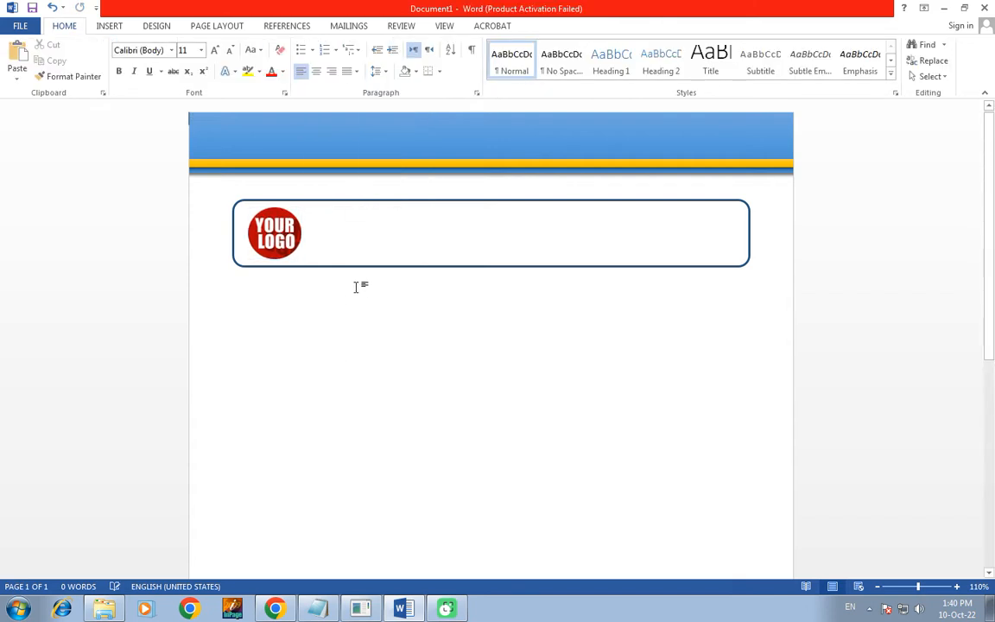
Shift the logo slightly left and up inside the rounded frame.
scroll(355, 284, up, 4)
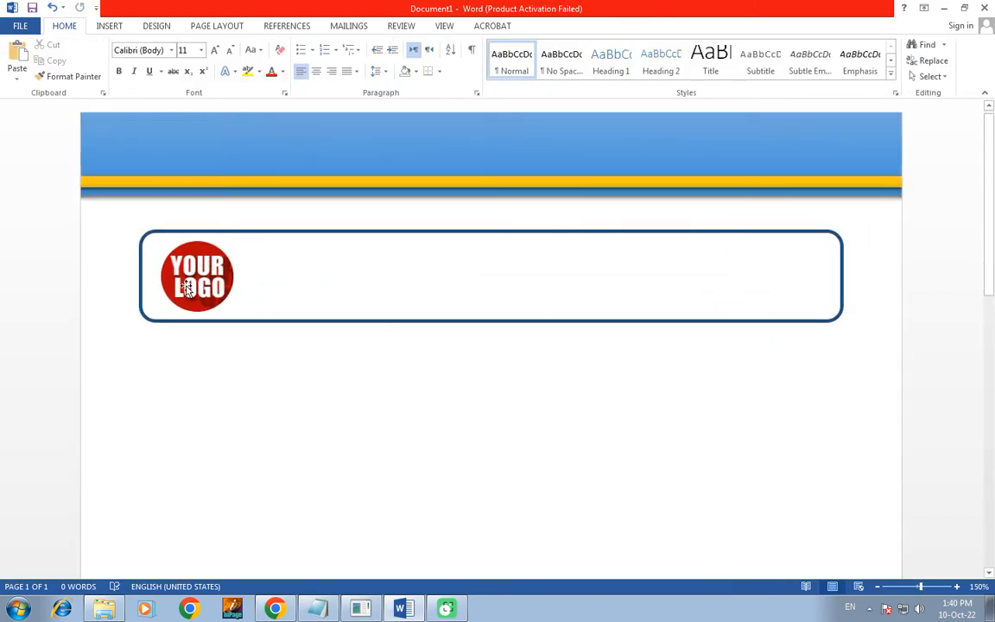
click(186, 292)
click(290, 362)
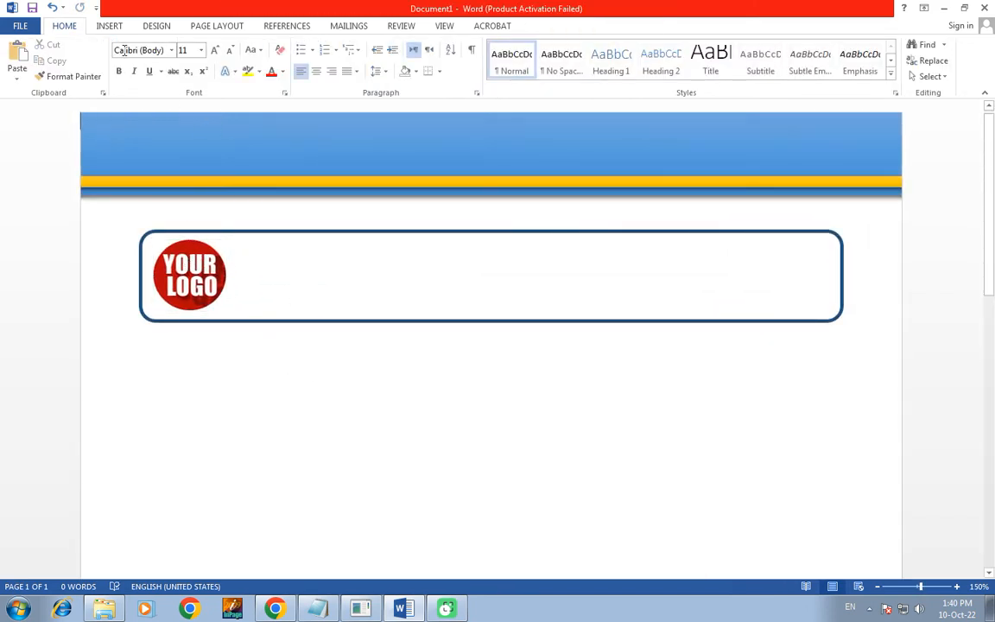
Insert the picture phone black logo from the black icons folder inside Logos in My Documents.
click(110, 26)
click(188, 71)
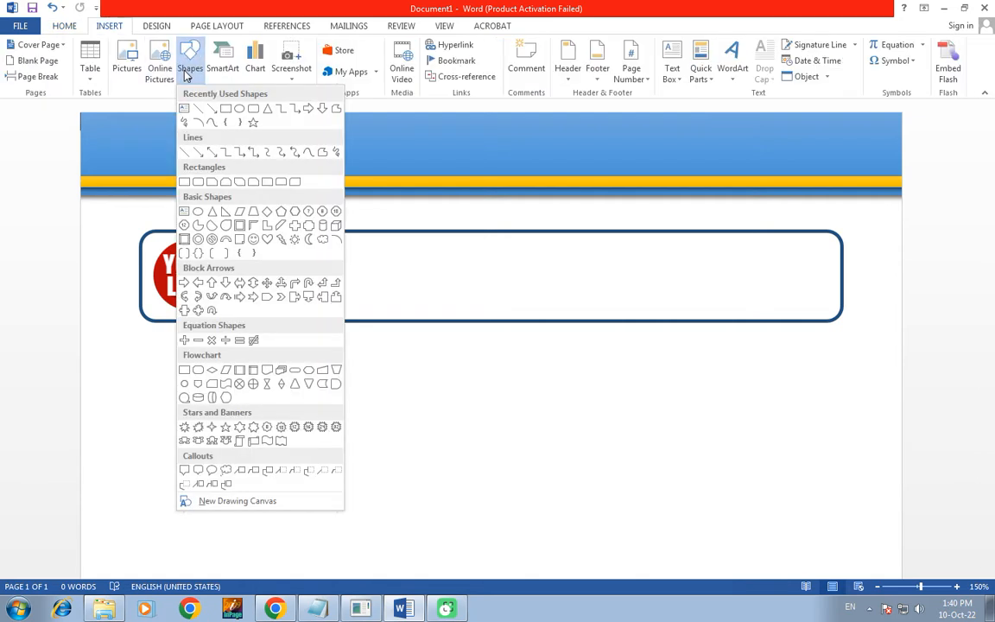
click(120, 62)
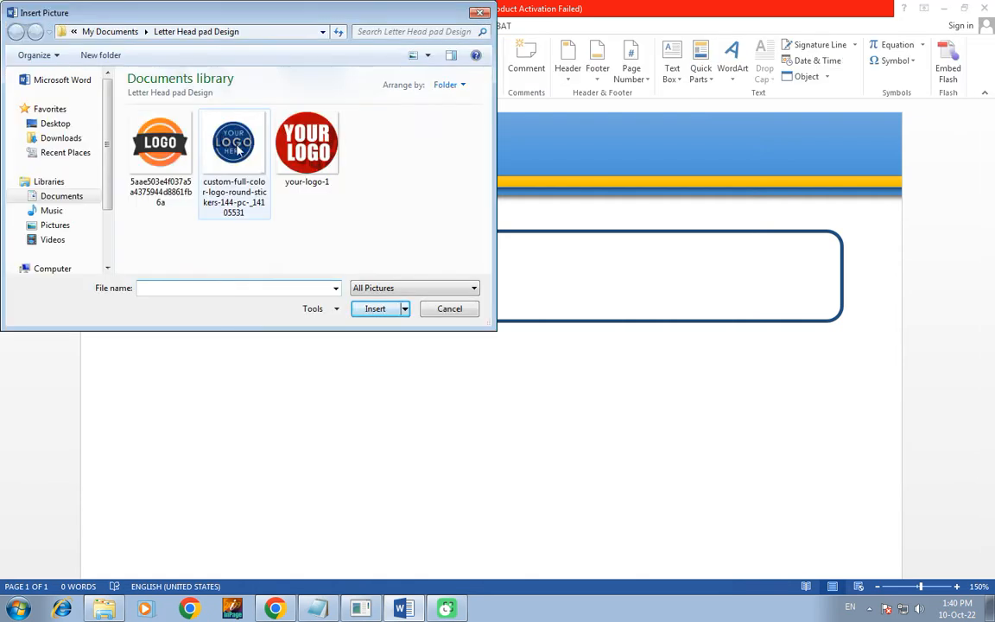
click(109, 31)
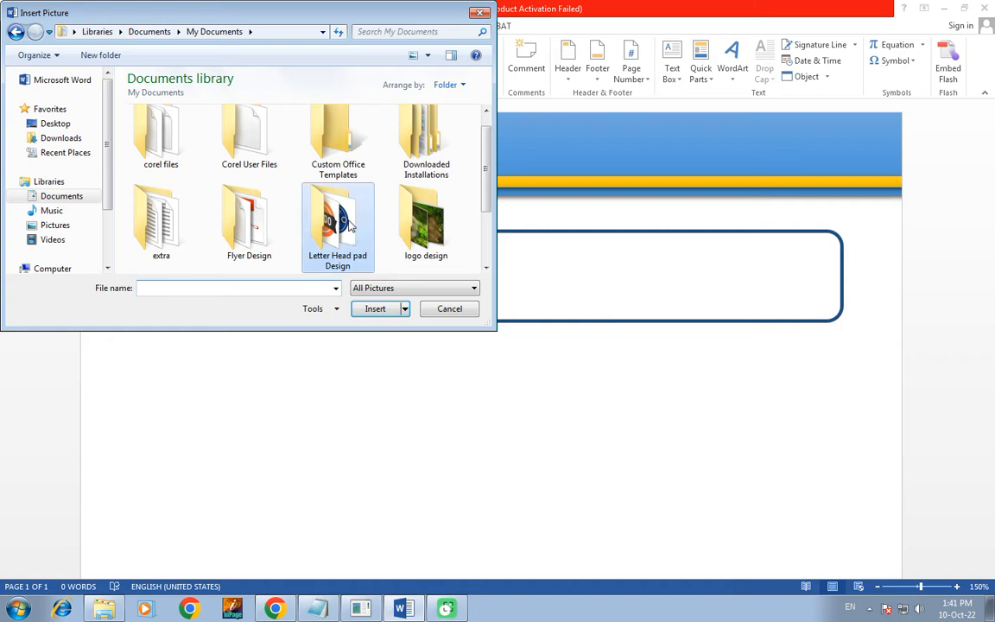
scroll(440, 212, down, 1)
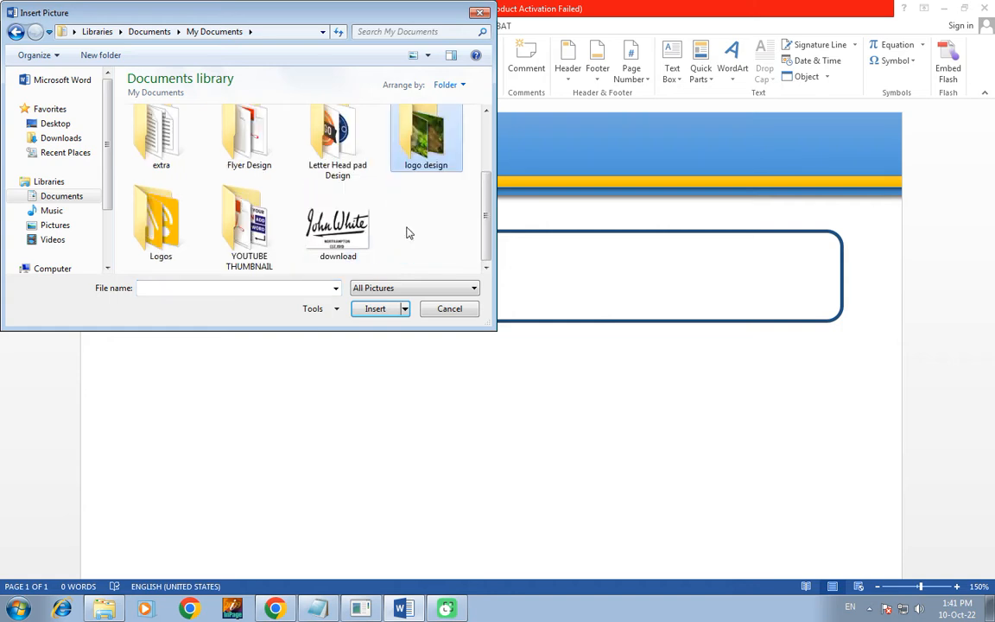
double_click(160, 220)
double_click(160, 151)
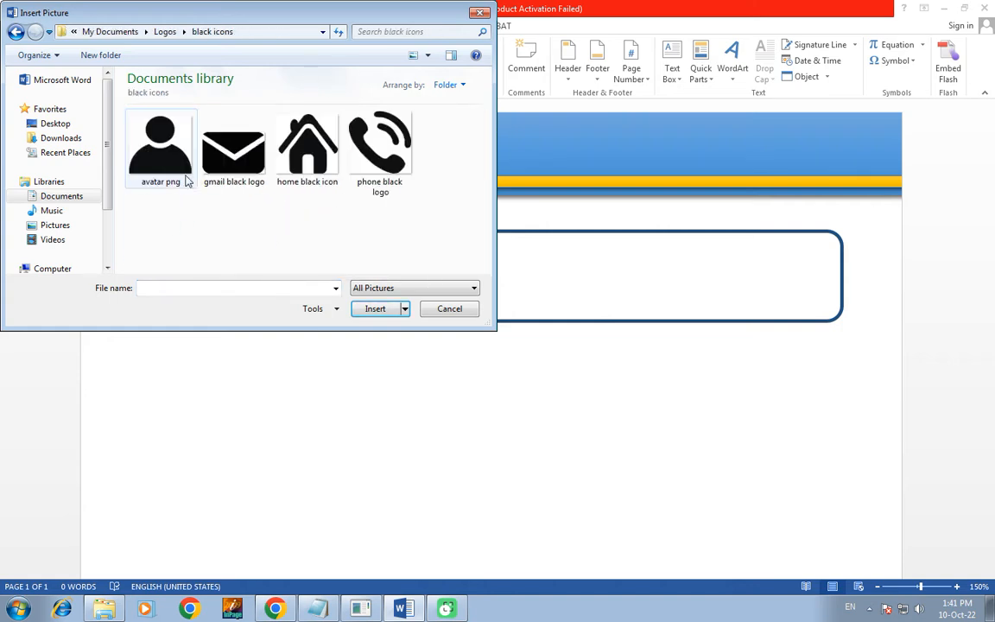
click(380, 145)
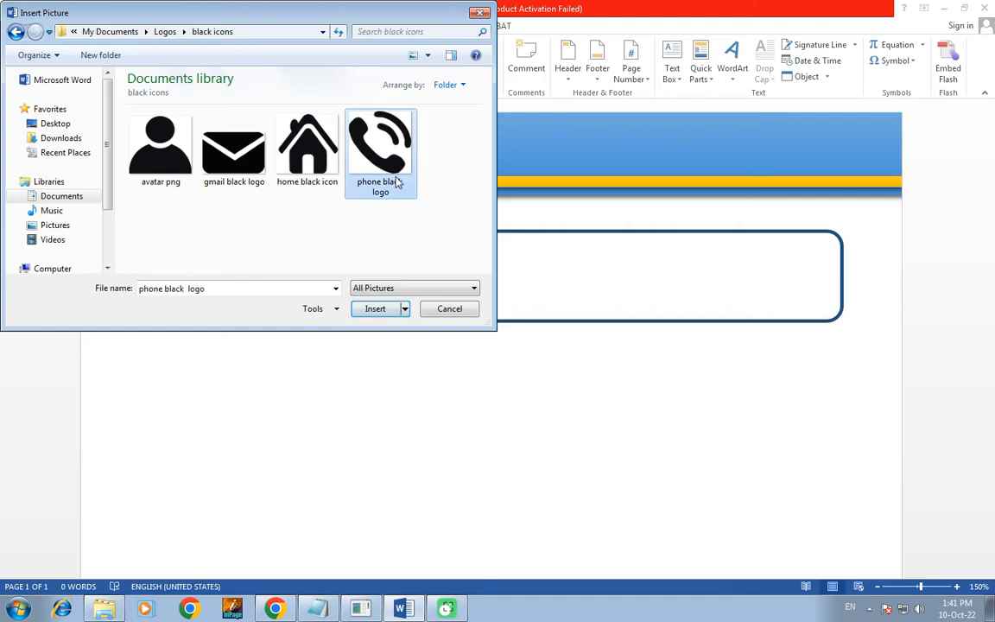
click(378, 307)
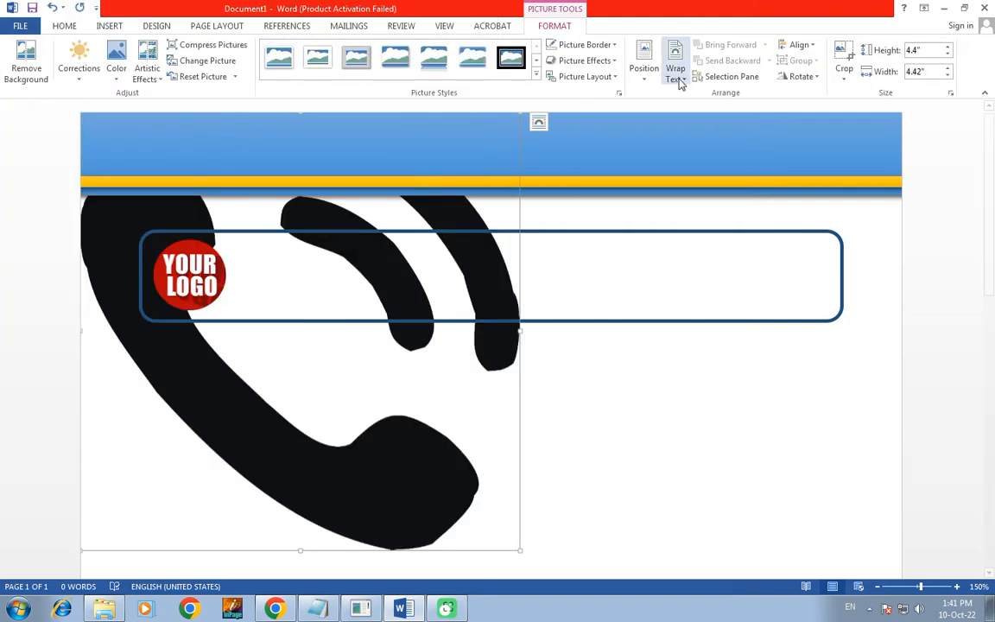
Set the phone icon In Front of Text, shrink it to about 0.3" square and place it beside the logo inside the frame.
click(675, 69)
click(703, 196)
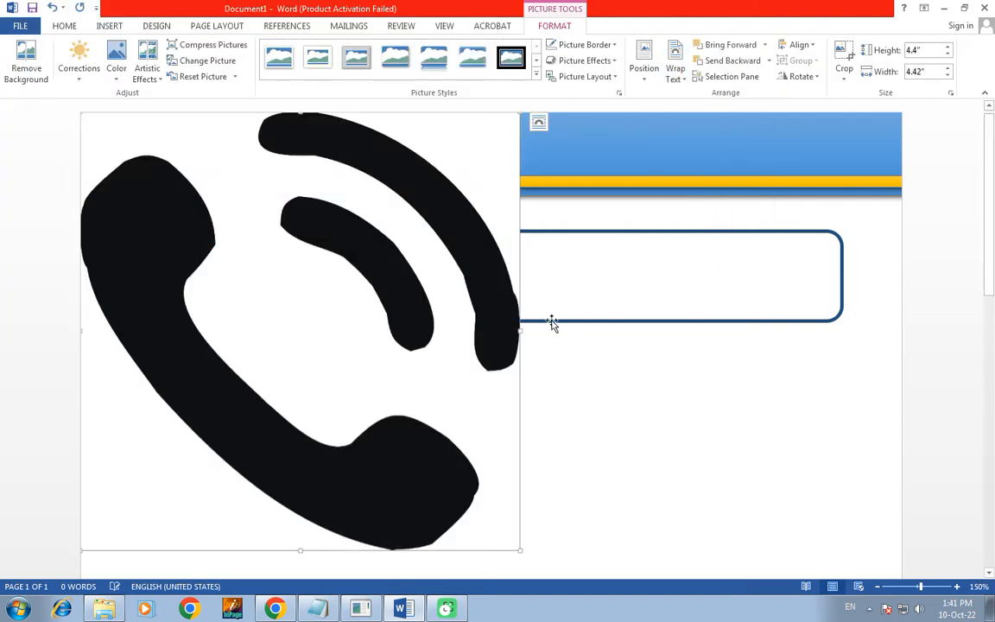
scroll(553, 327, down, 4)
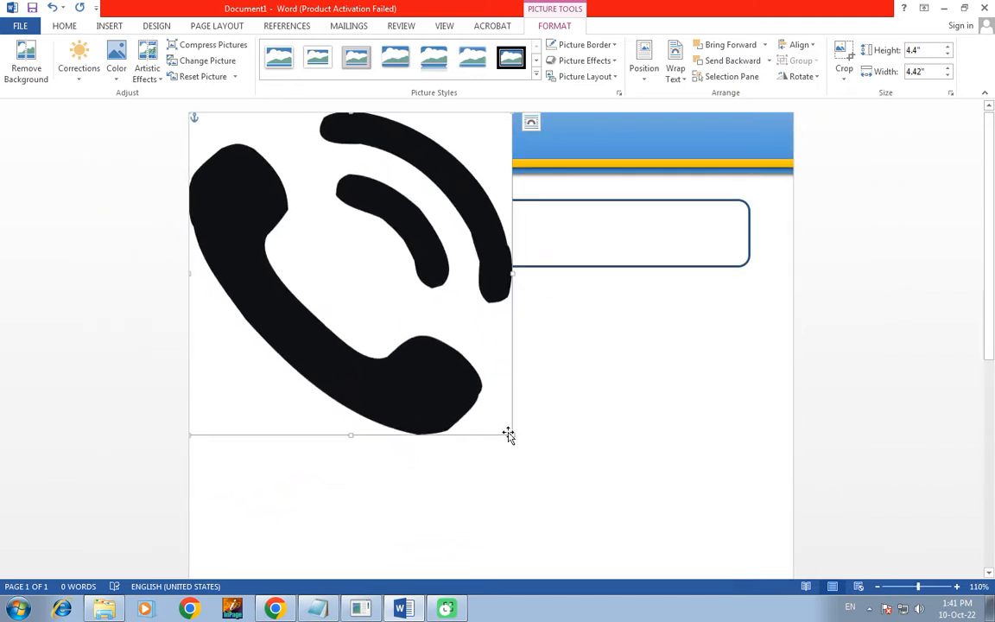
drag(511, 433, 376, 222)
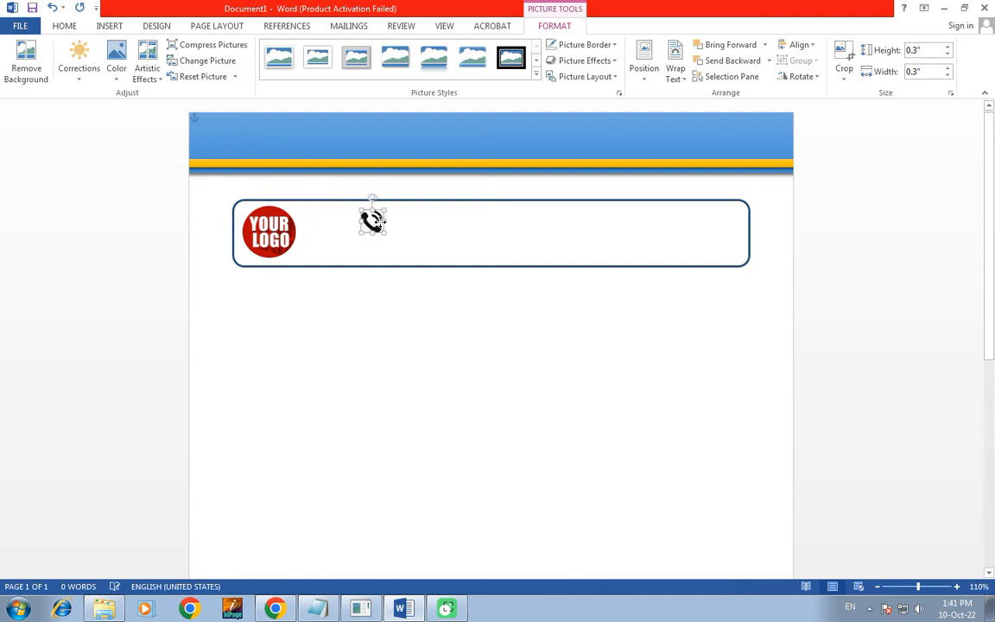
click(424, 233)
Insert the picture gmail black logo and set its text wrapping to In Front of Text.
click(102, 27)
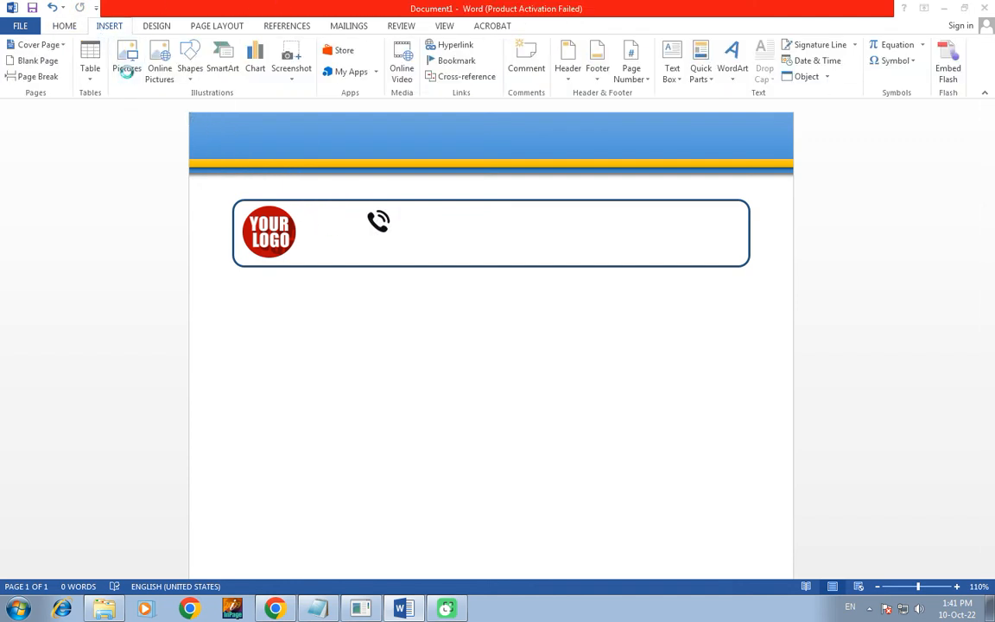
click(127, 69)
double_click(234, 149)
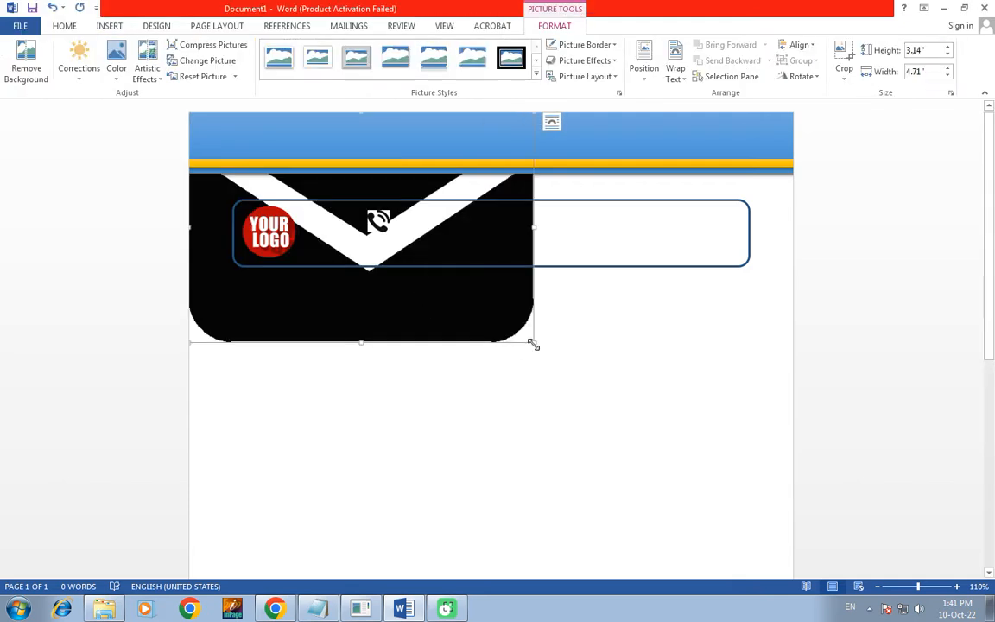
click(675, 69)
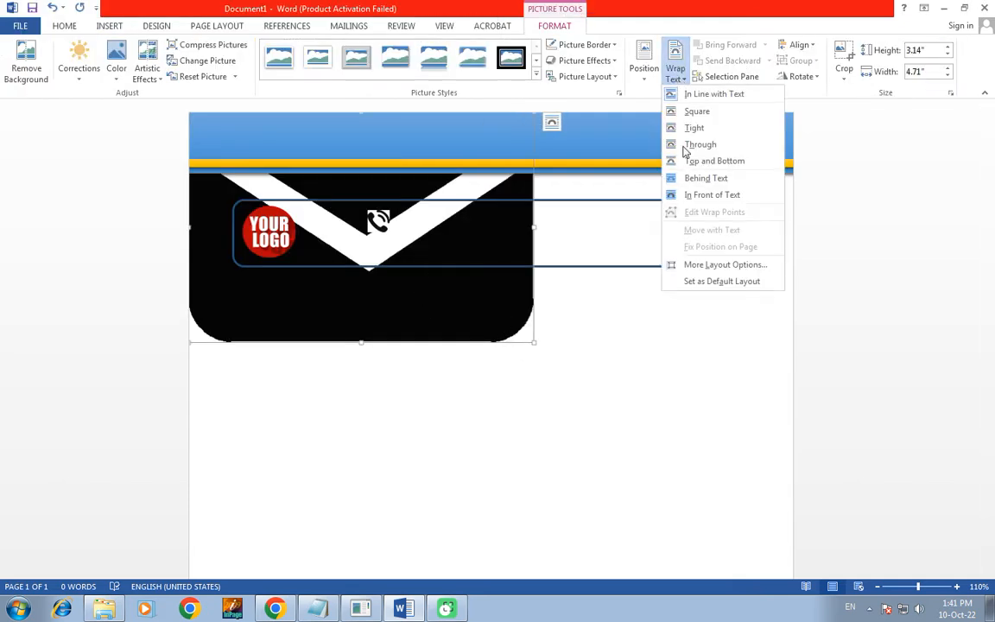
click(695, 196)
Shrink the envelope icon to about 0.29" by 0.43" and place it near the middle of the frame, level with the phone icon.
drag(511, 318, 523, 220)
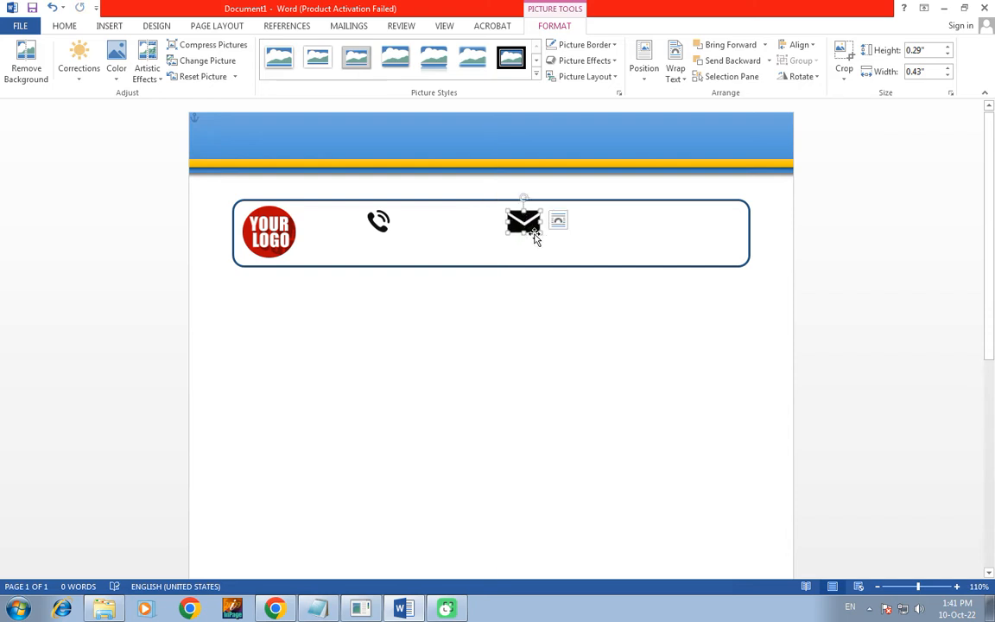
drag(540, 231, 537, 230)
click(547, 262)
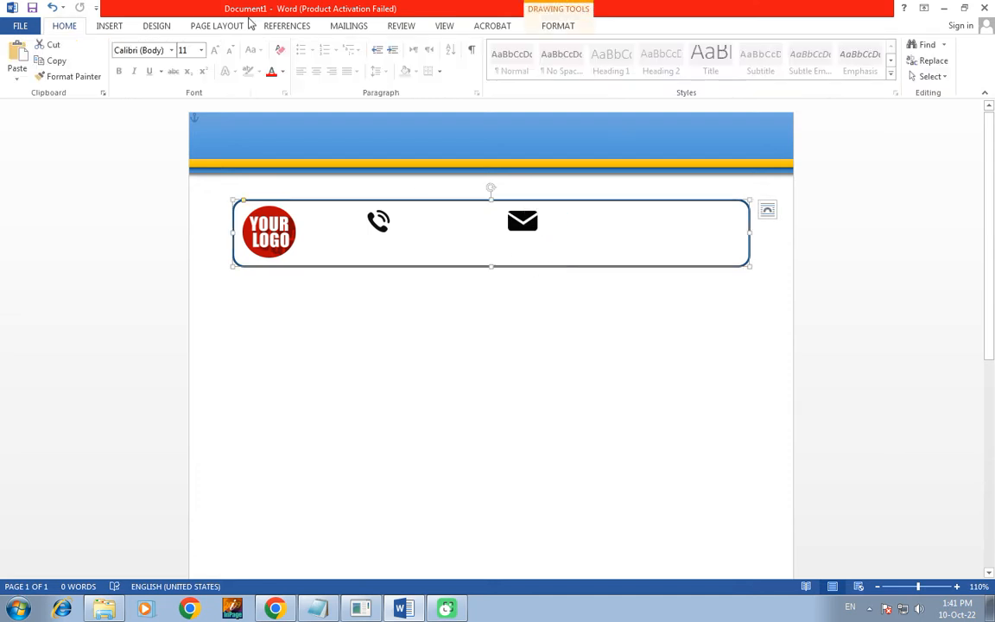
Insert the picture home black icon from the black icons folder and shrink it to about 1.15" by 1.21".
click(109, 26)
click(126, 53)
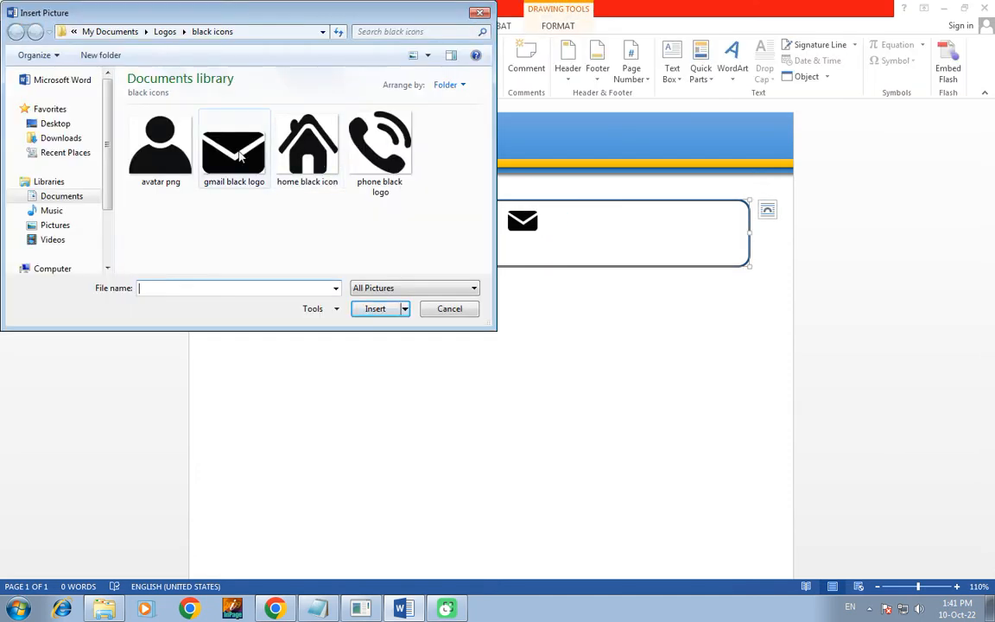
double_click(307, 145)
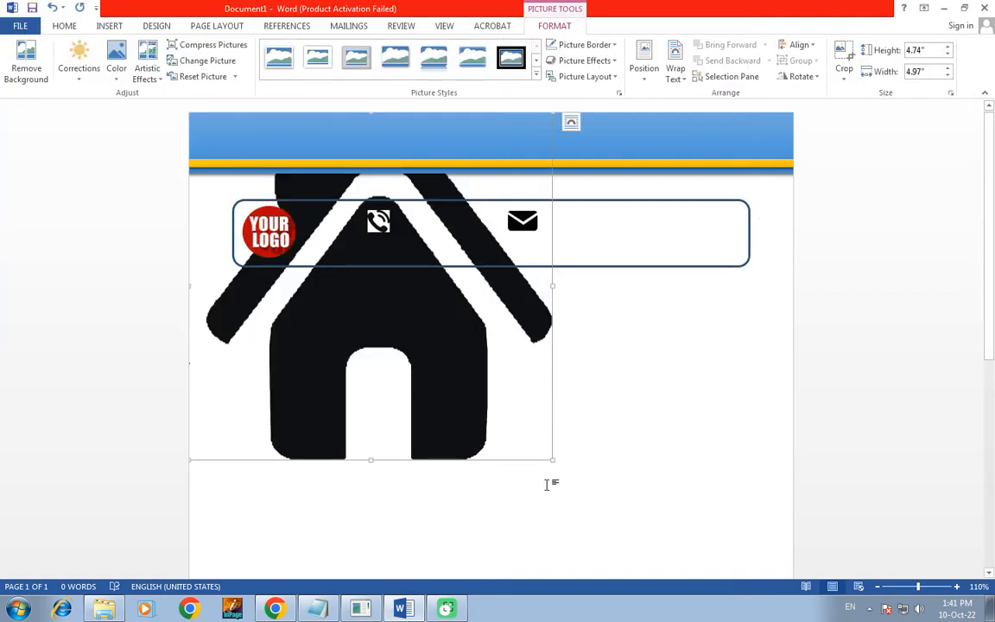
drag(539, 439, 277, 180)
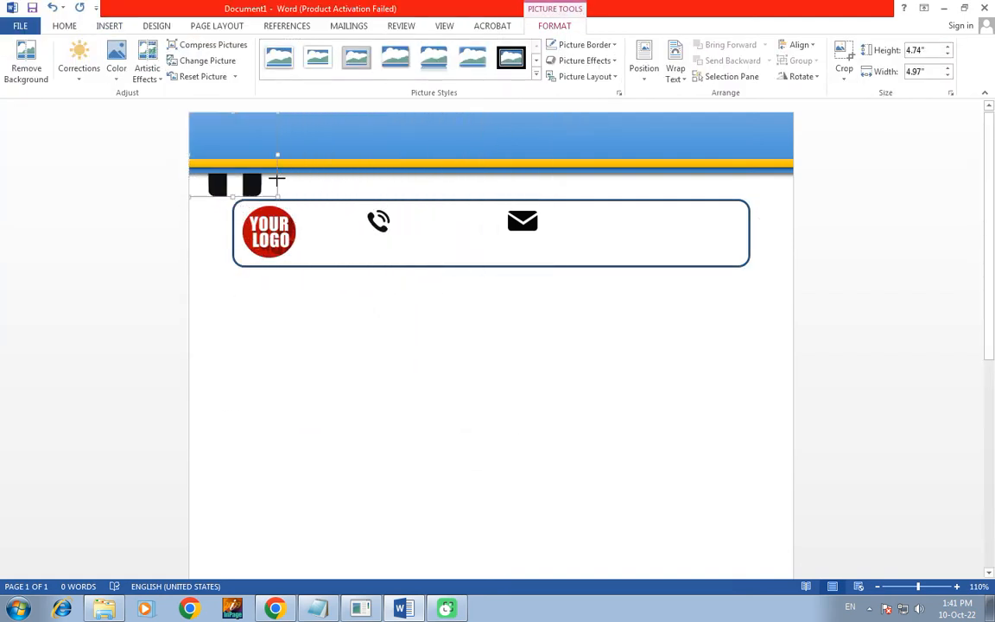
Float the house icon in front of text near the frame's right end, scaled to about 0.31" high and slightly widened.
click(675, 69)
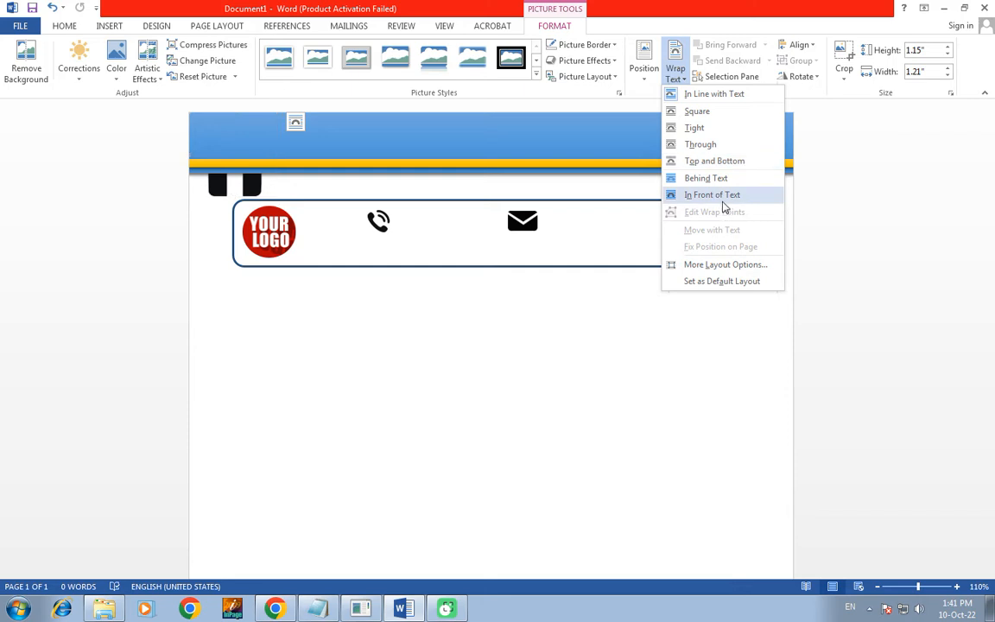
click(698, 194)
drag(273, 194, 661, 232)
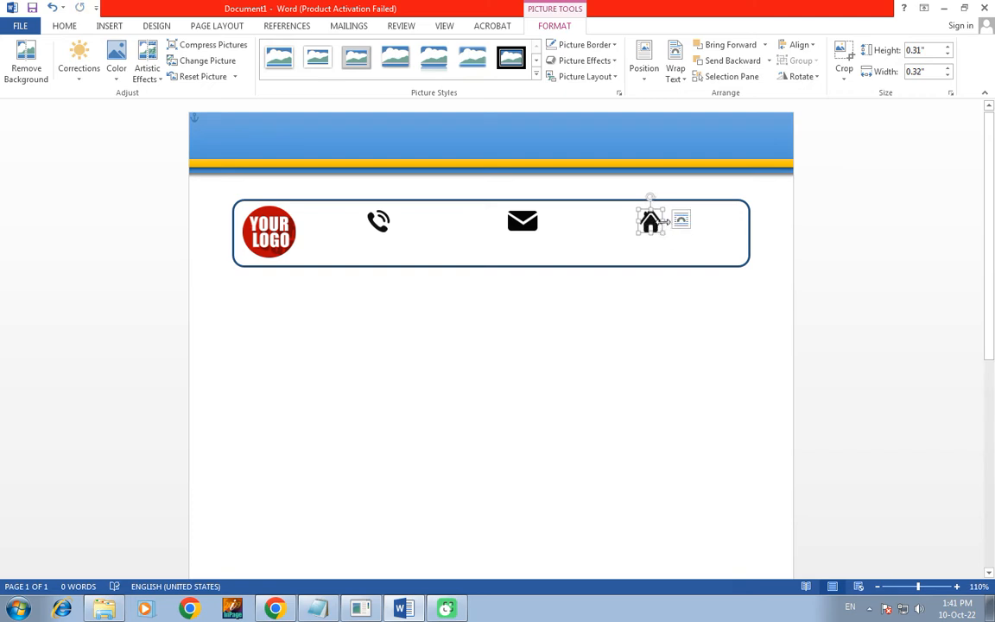
ctrl+scroll(666, 222, up, 8)
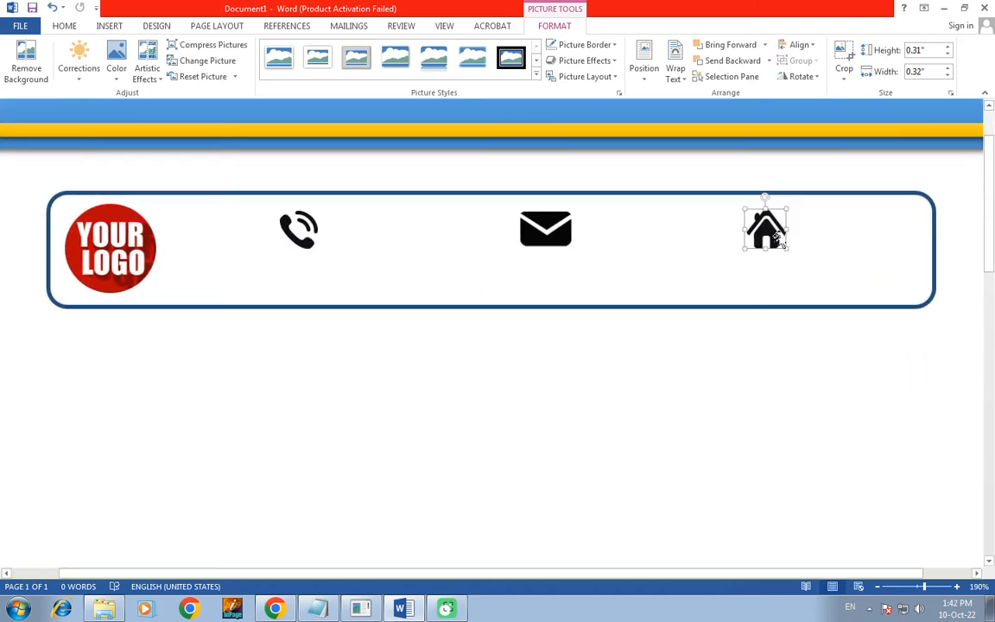
drag(788, 228, 797, 228)
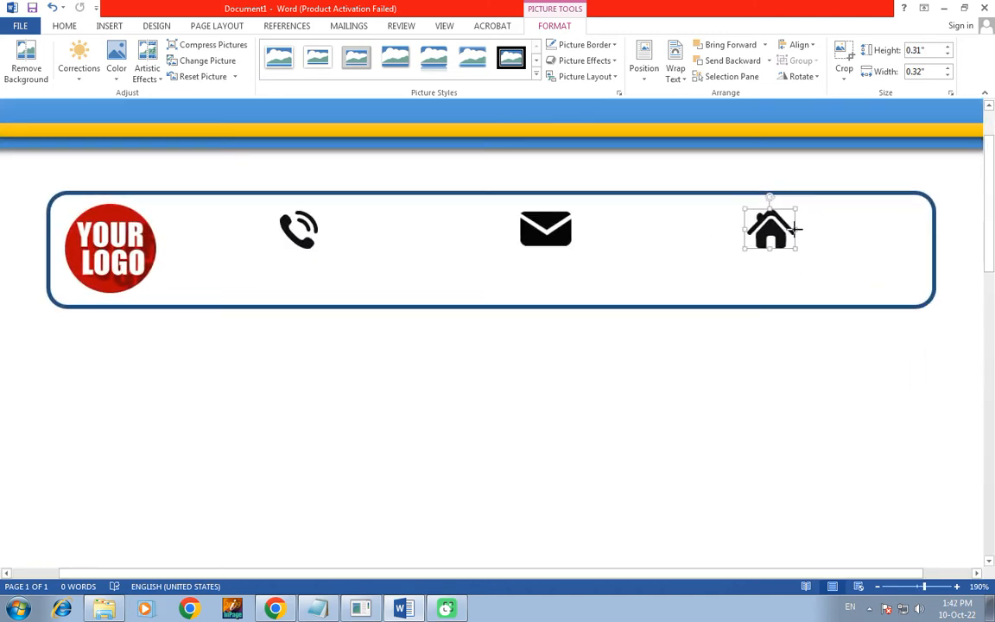
Select the phone, envelope and house icons together and align them with each other using Align Middle.
shift+click(566, 238)
drag(537, 229, 540, 227)
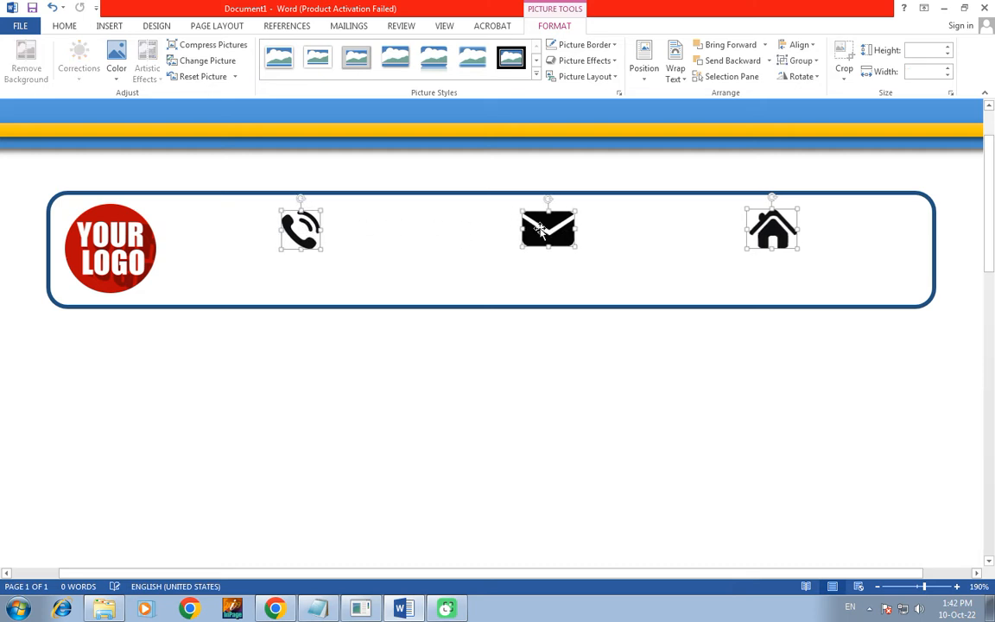
click(800, 45)
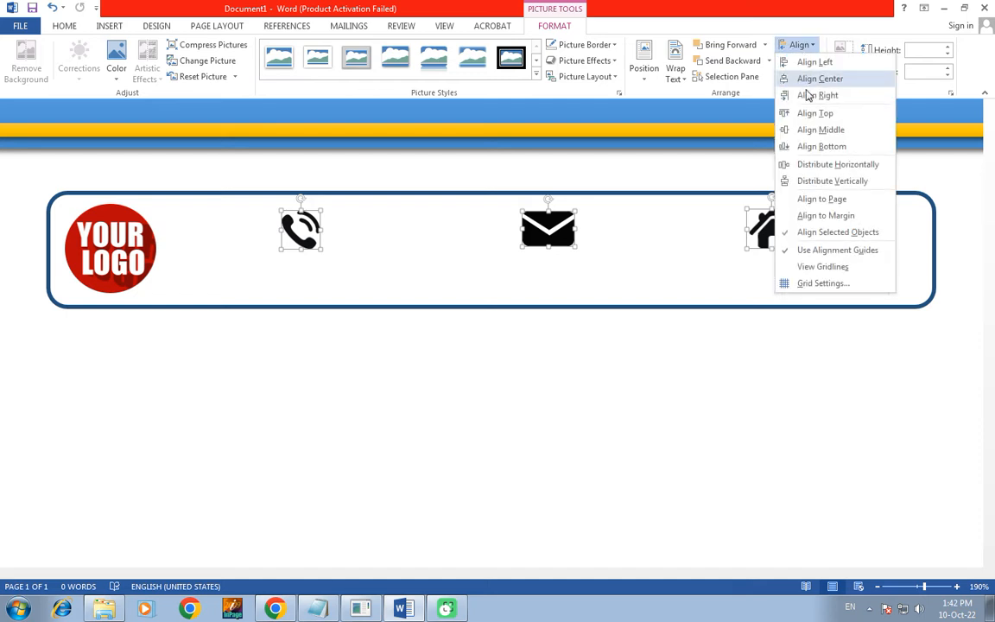
click(821, 130)
scroll(326, 275, down, 5)
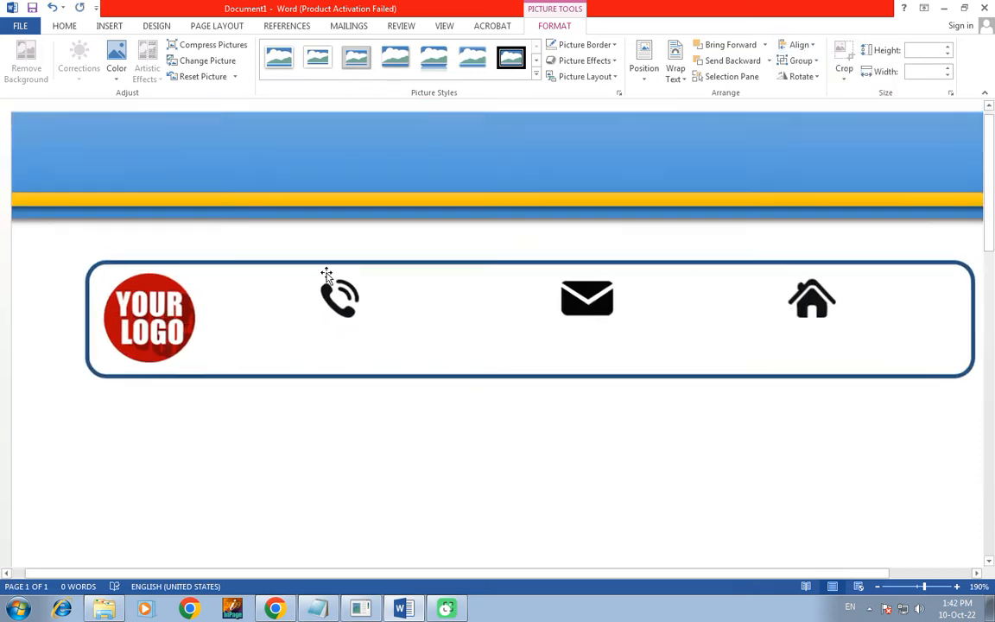
click(349, 295)
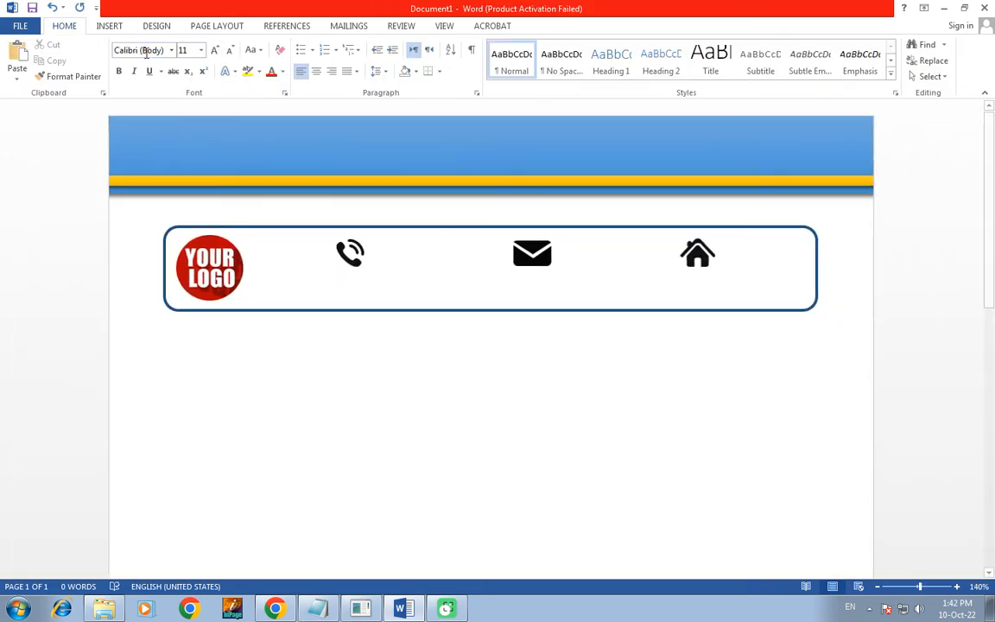
Insert a WordArt text in the plain black shadowed style and move it down from the banner over the logo area.
click(107, 27)
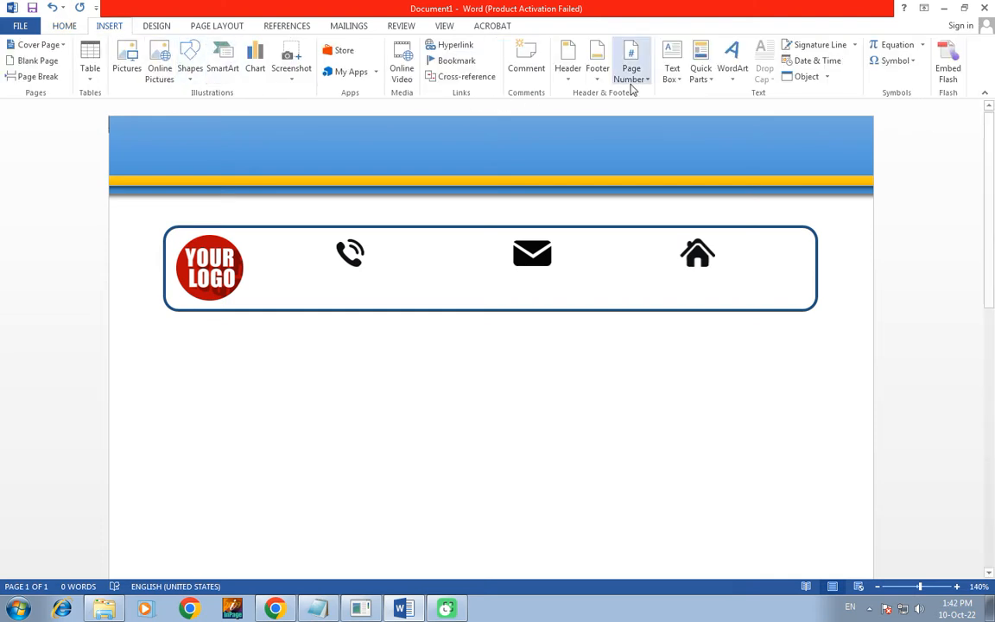
click(735, 67)
click(735, 105)
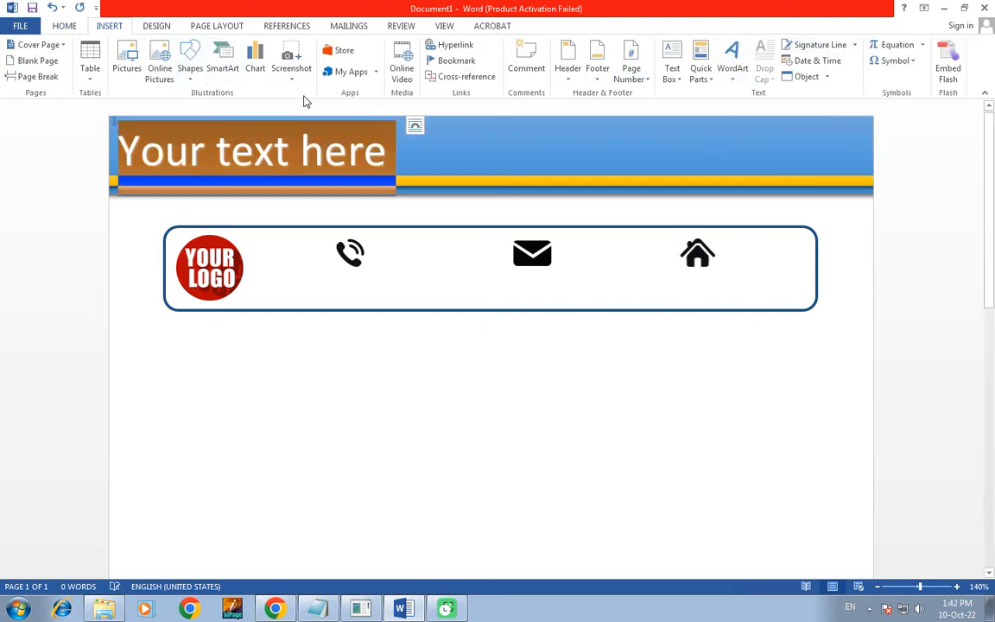
drag(342, 204, 386, 276)
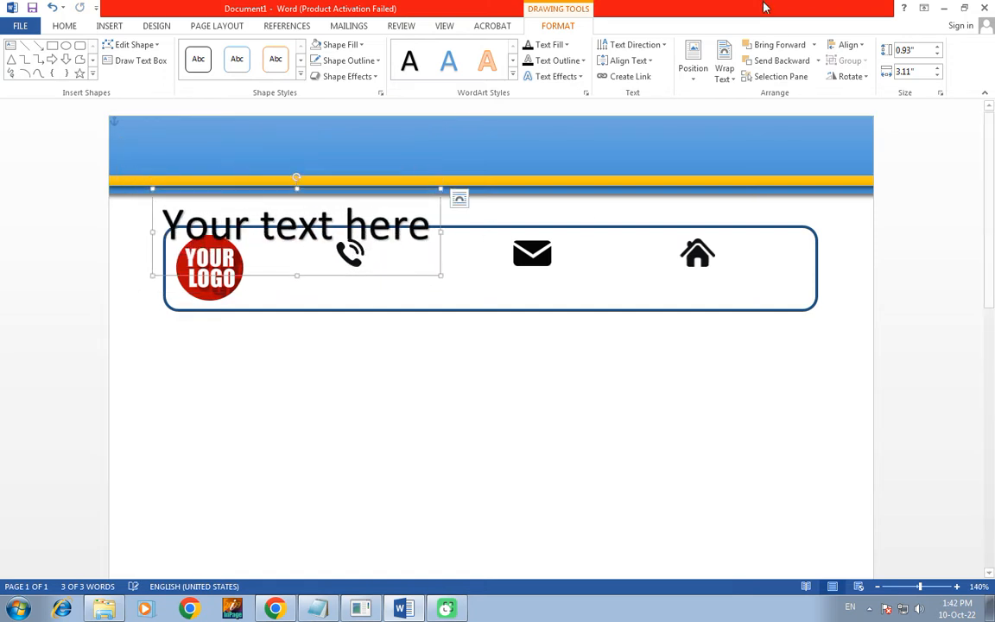
drag(391, 188, 540, 366)
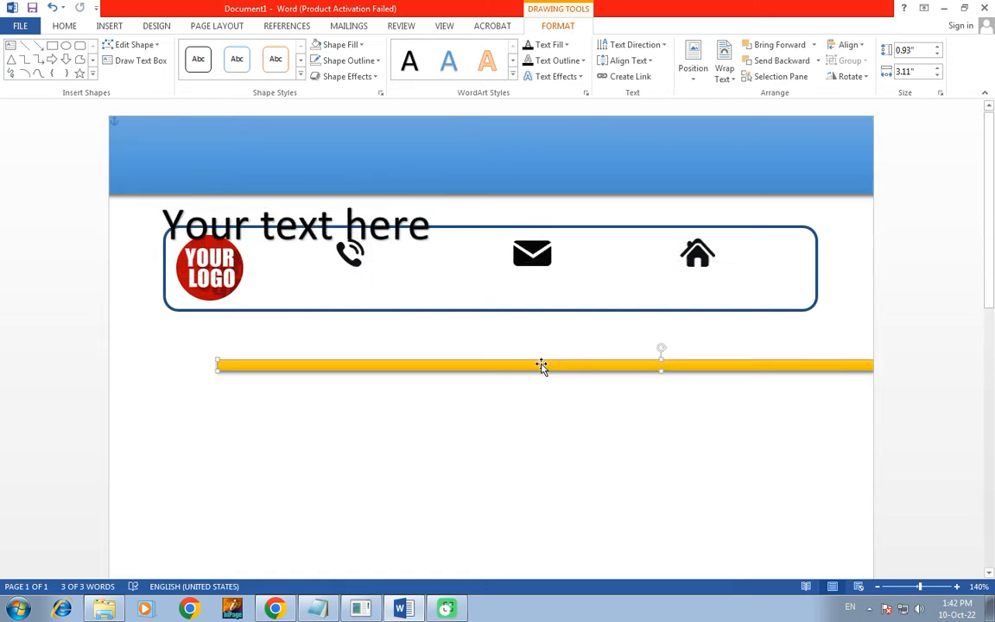
key(ctrl+z)
click(399, 213)
click(406, 186)
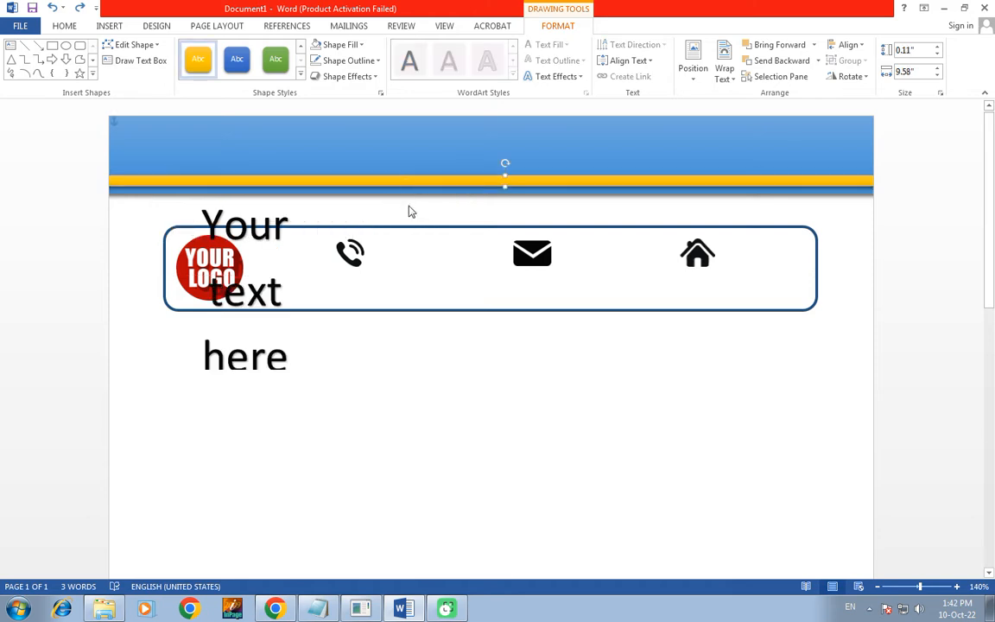
key(ctrl+z)
Move the WordArt into the empty area below the rounded frame and select its placeholder text.
drag(367, 205, 587, 480)
triple_click(541, 428)
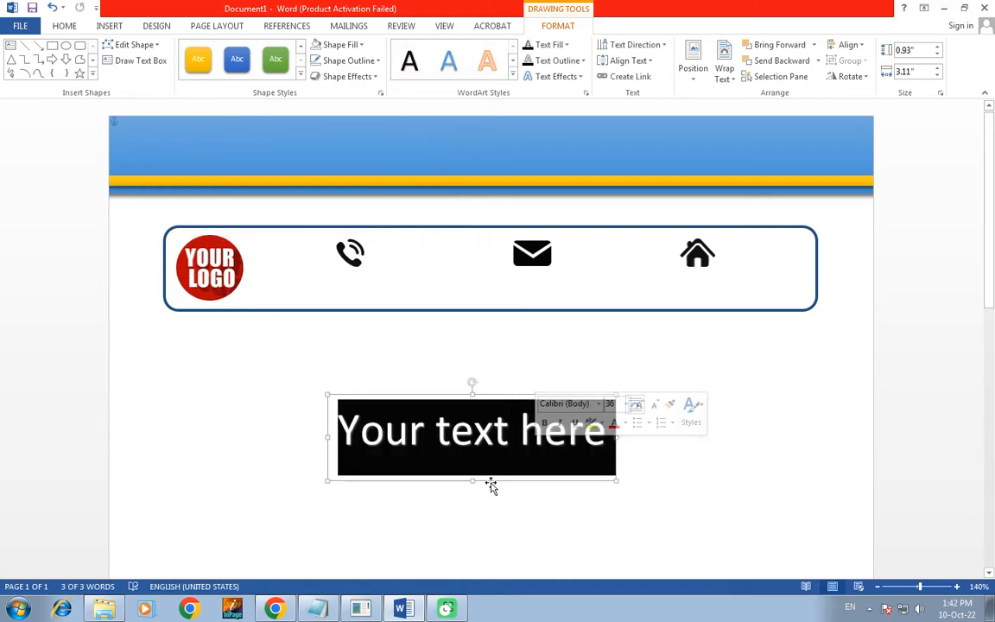
Switch to Notepad and copy the two phone number lines from the letter head pad file.
click(318, 609)
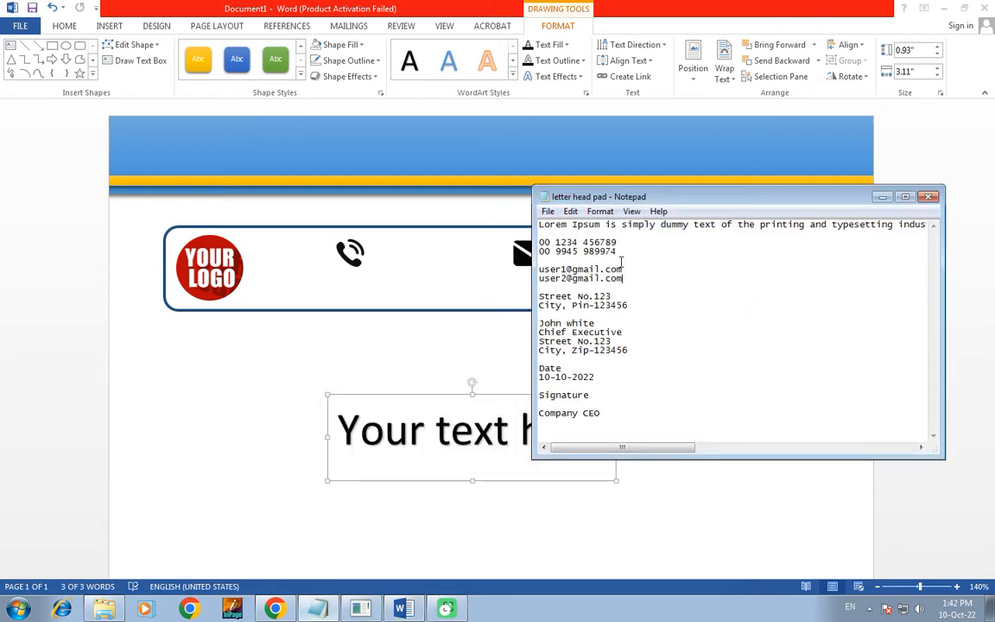
drag(624, 250, 540, 246)
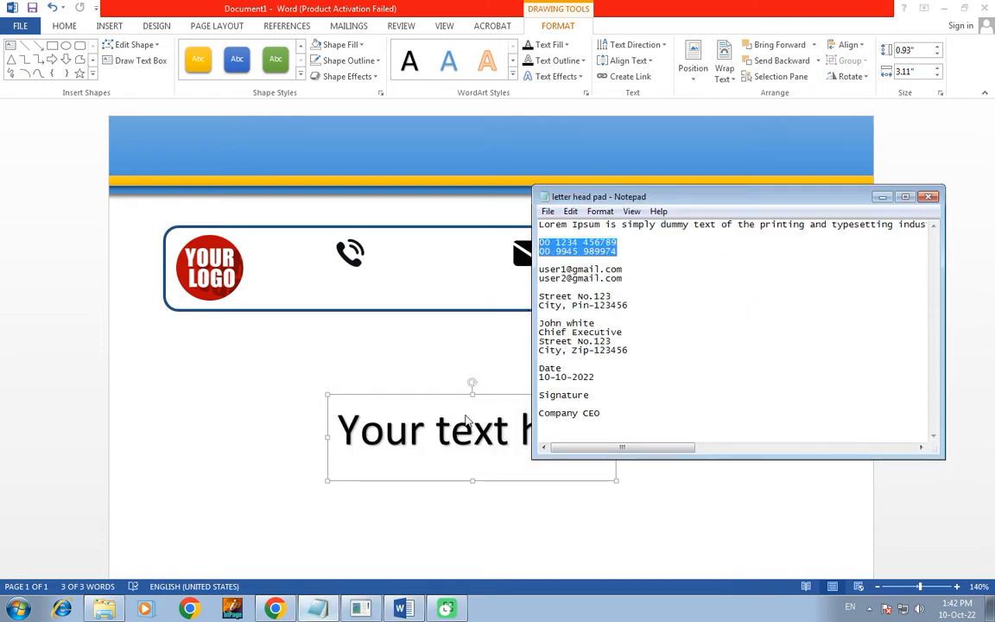
key(ctrl+c)
Switch back to Word and replace the WordArt placeholder text with the two copied phone number lines.
key(alt+Tab)
double_click(473, 429)
key(ctrl+v)
key(ctrl+a)
key(ctrl+v)
click(466, 436)
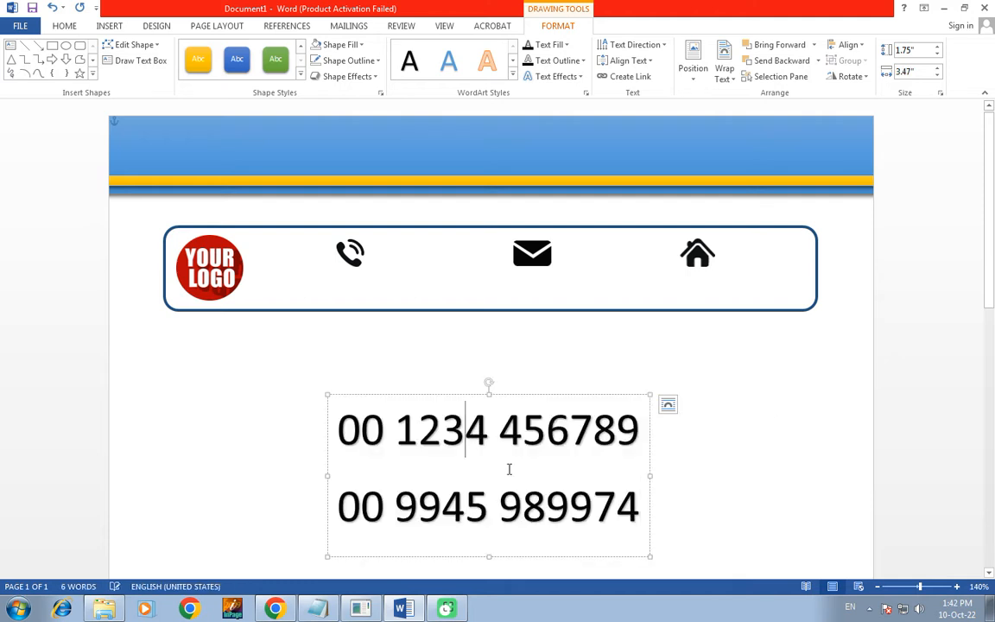
Reduce the font size of both phone number lines in the WordArt box to 11.
key(ctrl+a)
click(68, 26)
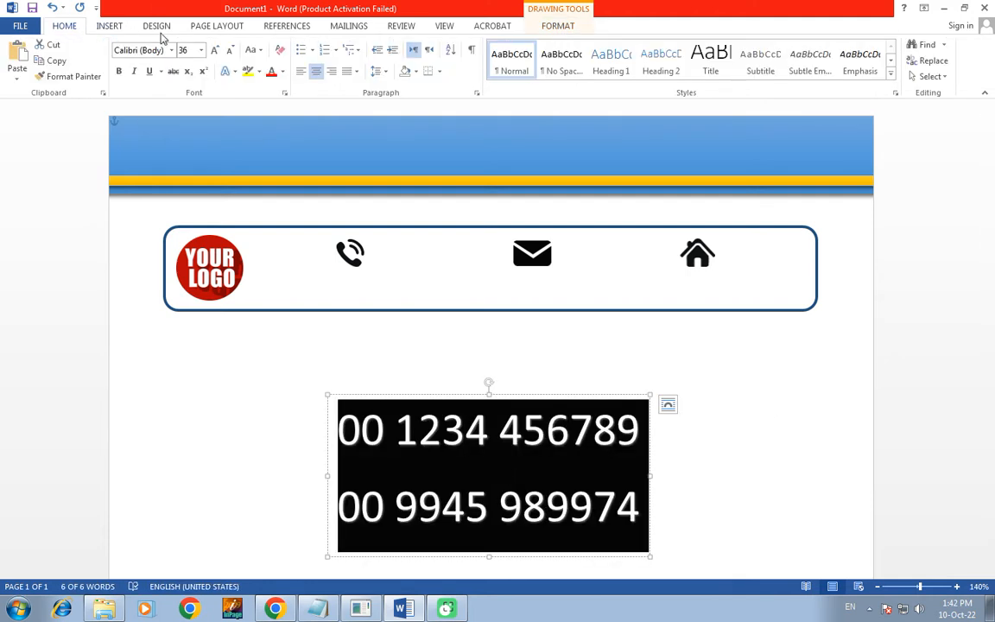
click(231, 50)
click(230, 50)
click(231, 50)
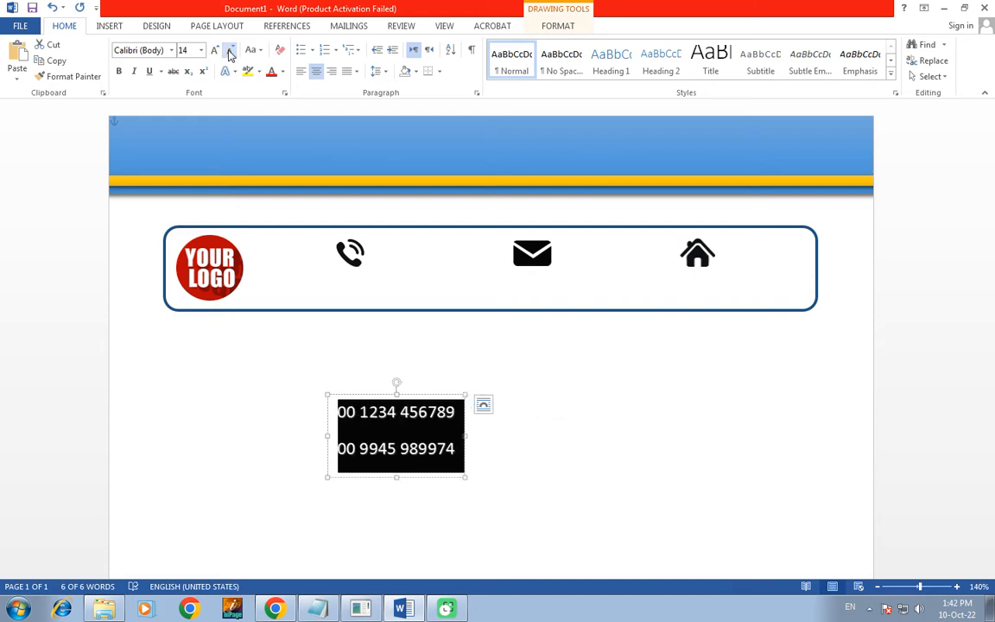
click(230, 50)
Set the phone number lines' line spacing to 1.0 and move the text box under the phone icon inside the frame.
click(375, 71)
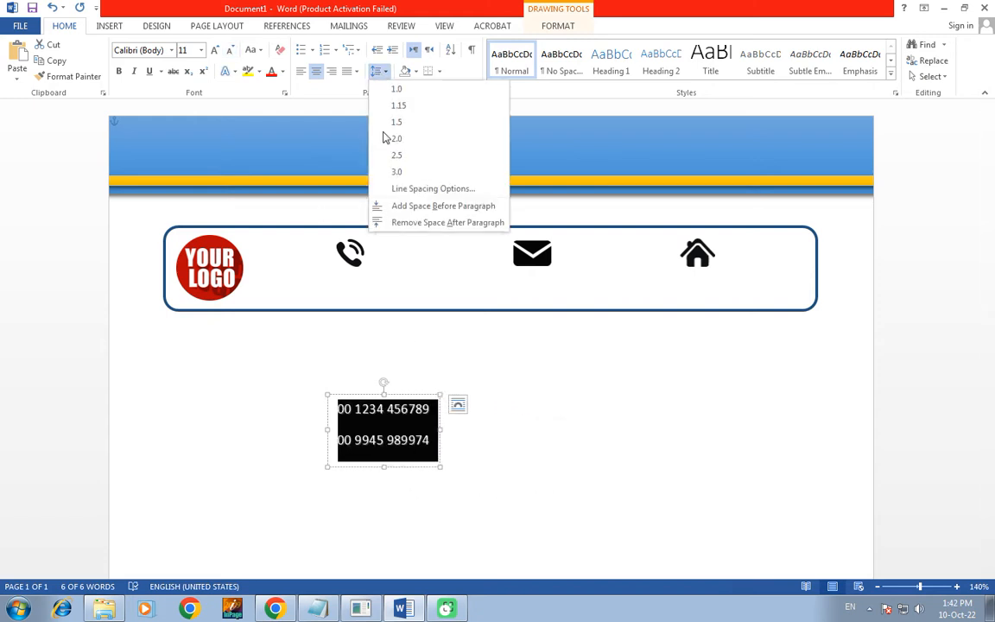
click(407, 204)
click(376, 71)
click(399, 106)
click(391, 428)
key(ctrl+a)
click(377, 71)
click(399, 90)
click(408, 406)
drag(404, 395, 374, 267)
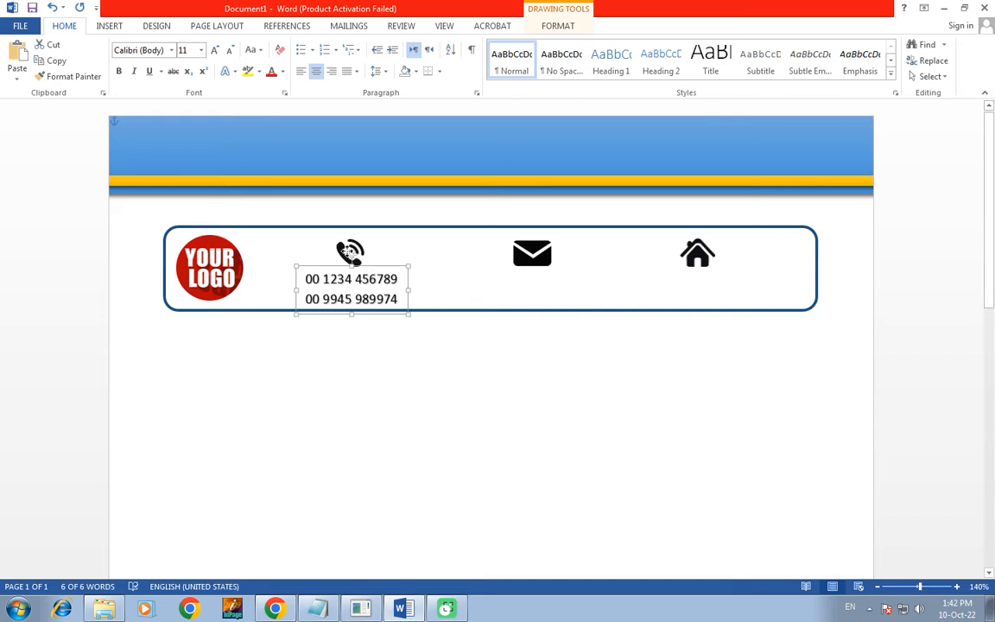
Nudge the phone, envelope and house icons slightly upward within the rounded frame.
click(350, 252)
click(537, 266)
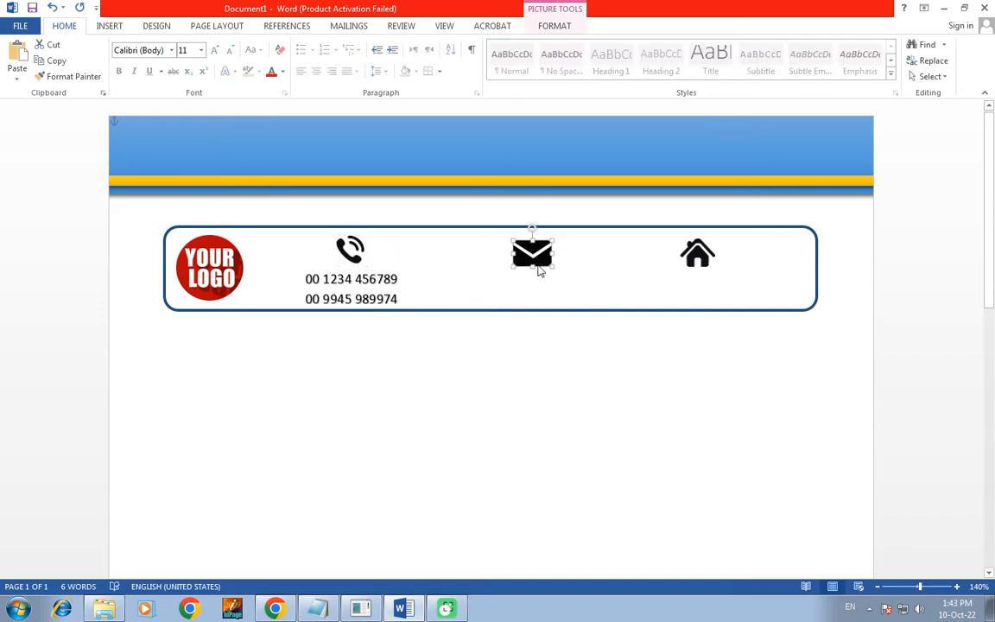
key(Up)
key(Up)
key(Up)
key(Up)
click(703, 264)
key(Up)
key(Up)
key(Up)
click(346, 279)
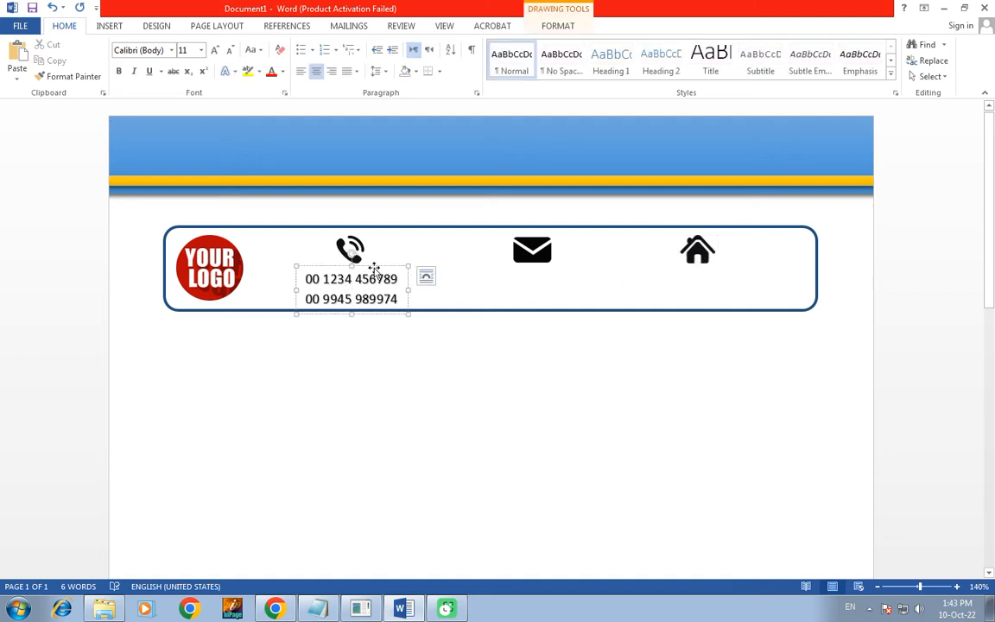
click(347, 247)
shift+click(532, 250)
shift+click(708, 256)
Extend the lower edge of the rounded frame slightly downward to leave room below the phone numbers.
click(519, 327)
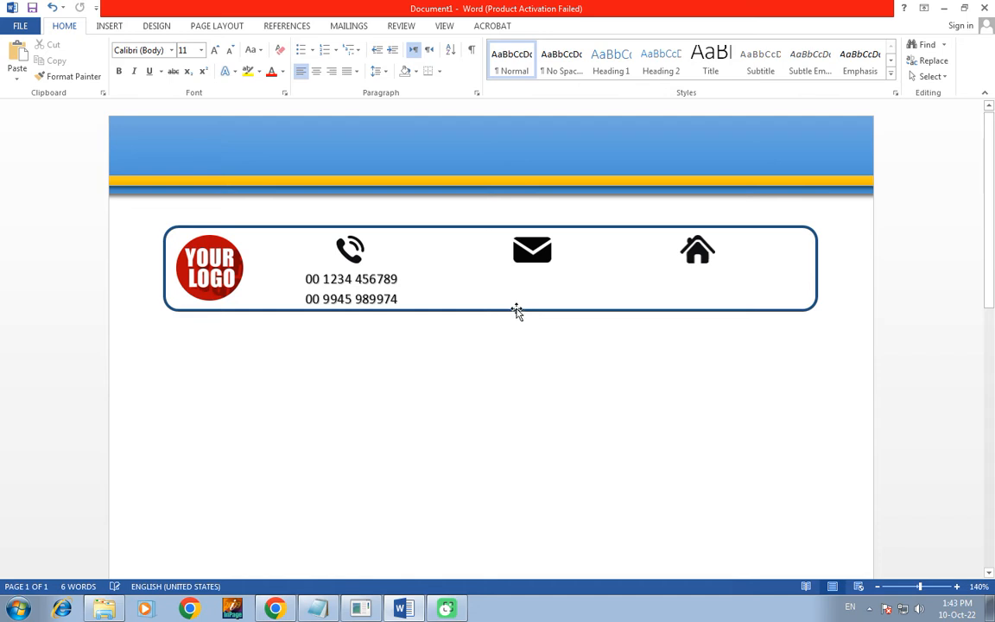
click(516, 310)
drag(491, 311, 491, 318)
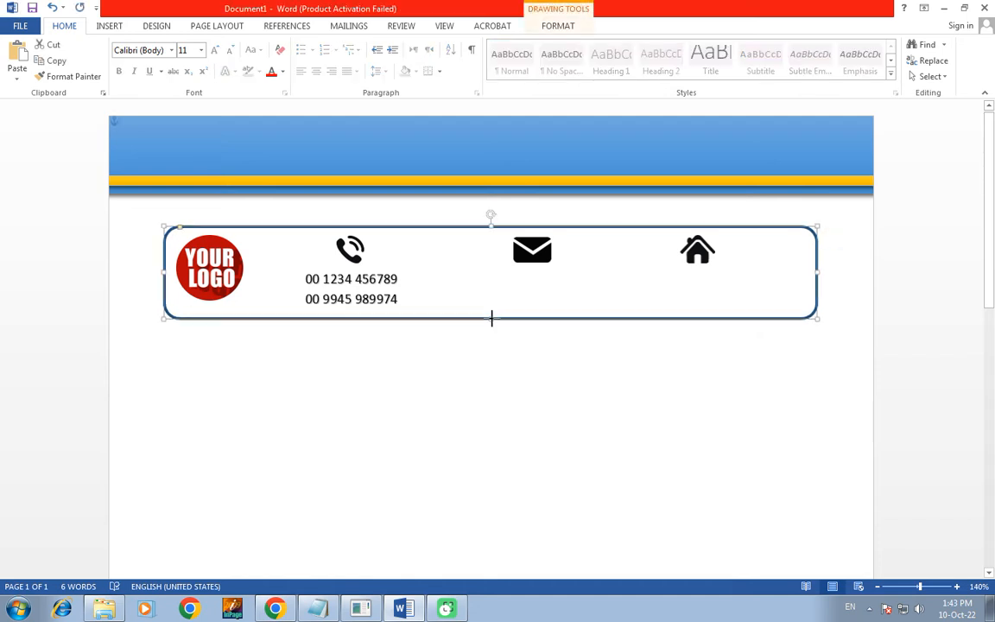
Duplicate the phone number text box twice and place the copies under the envelope and house icons.
click(381, 298)
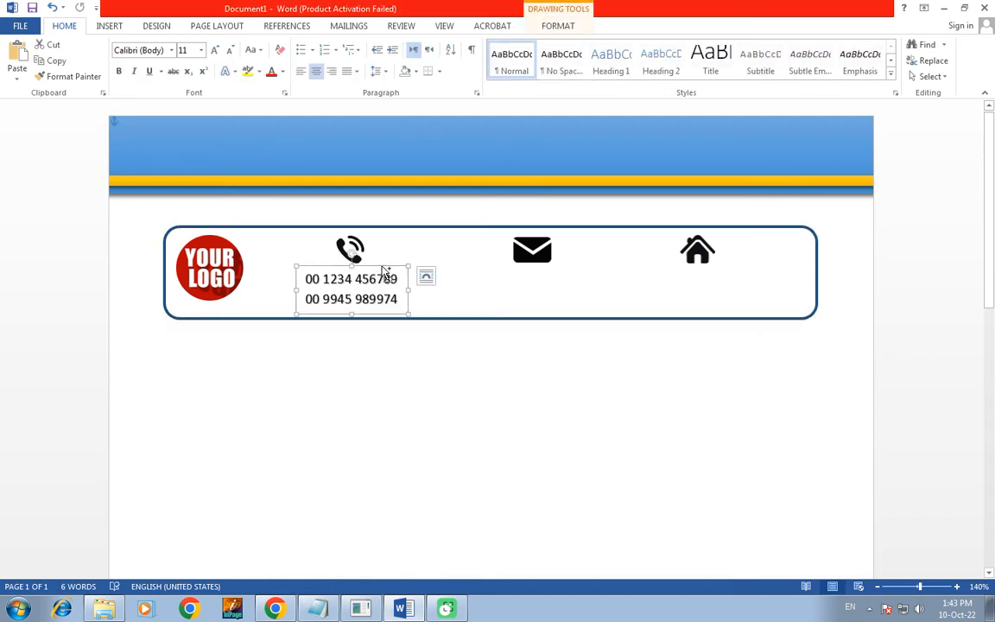
click(381, 267)
key(ctrl+d)
drag(412, 280, 576, 269)
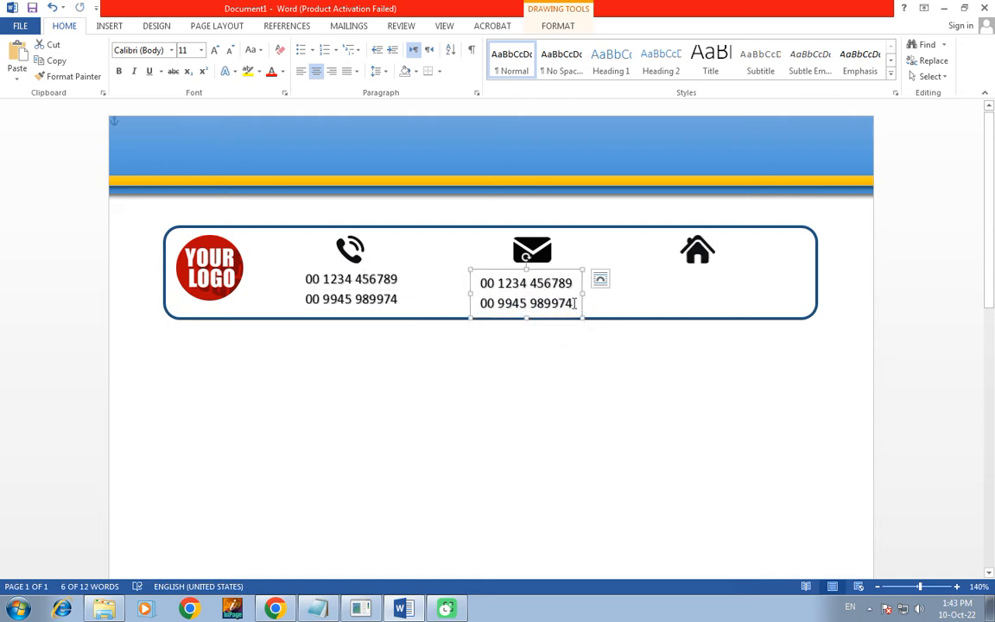
key(ctrl+d)
drag(584, 285, 742, 272)
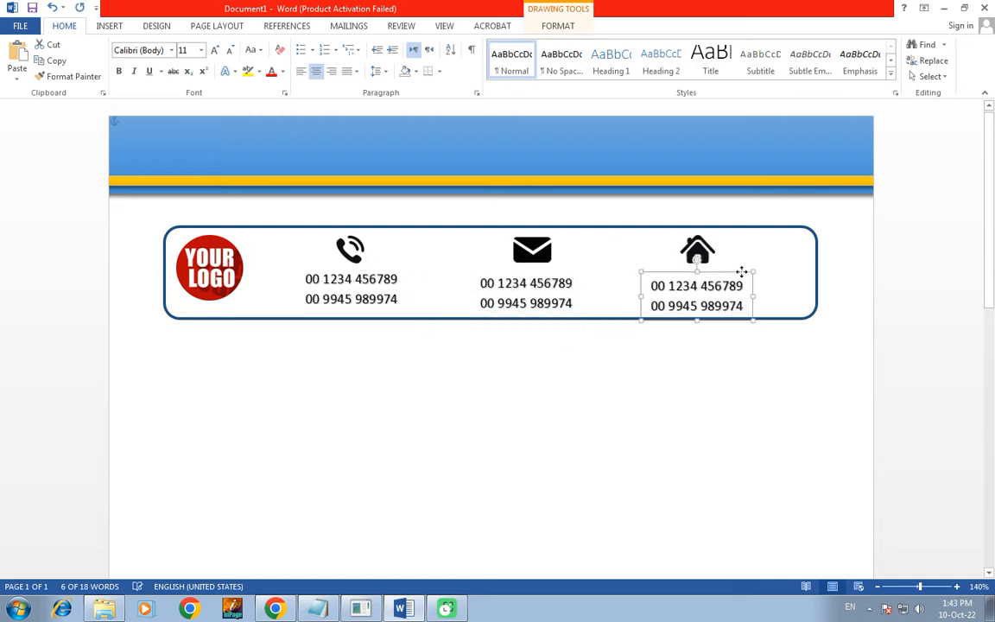
Align the three contact text boxes under the icons by their top edges.
shift+click(515, 272)
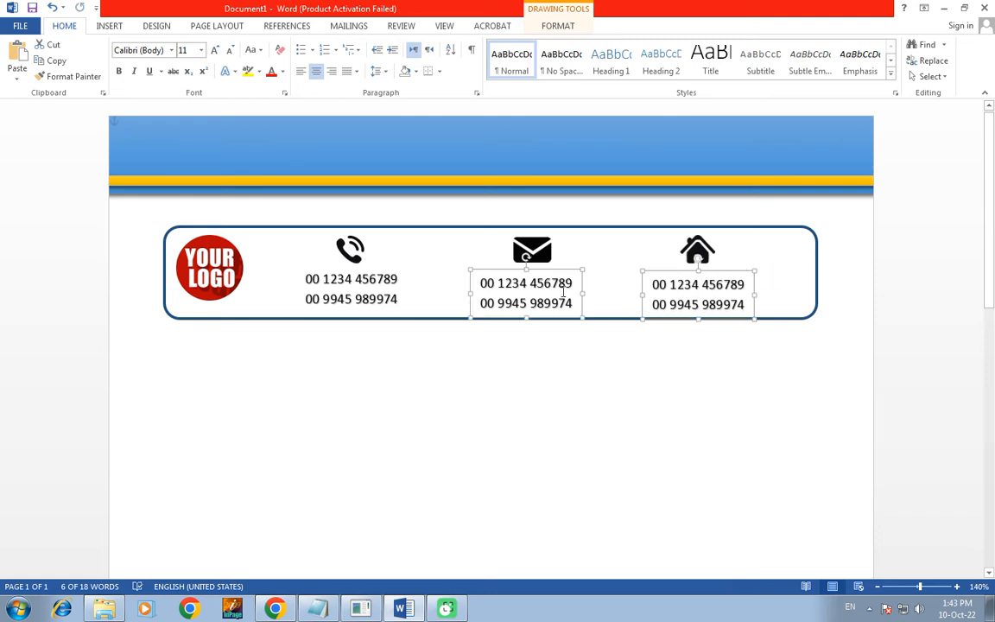
shift+click(346, 267)
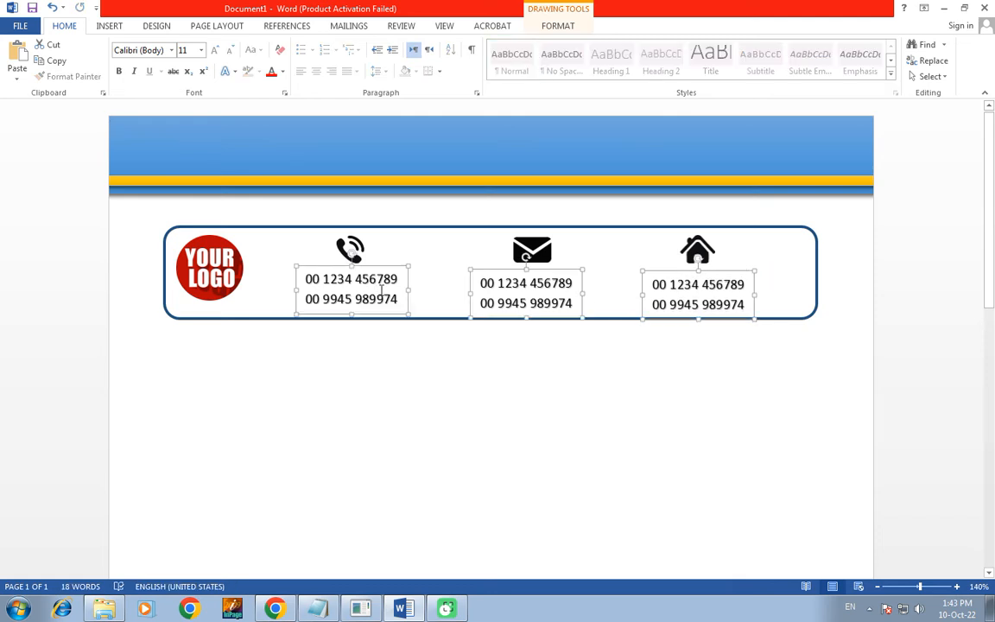
click(553, 28)
click(848, 45)
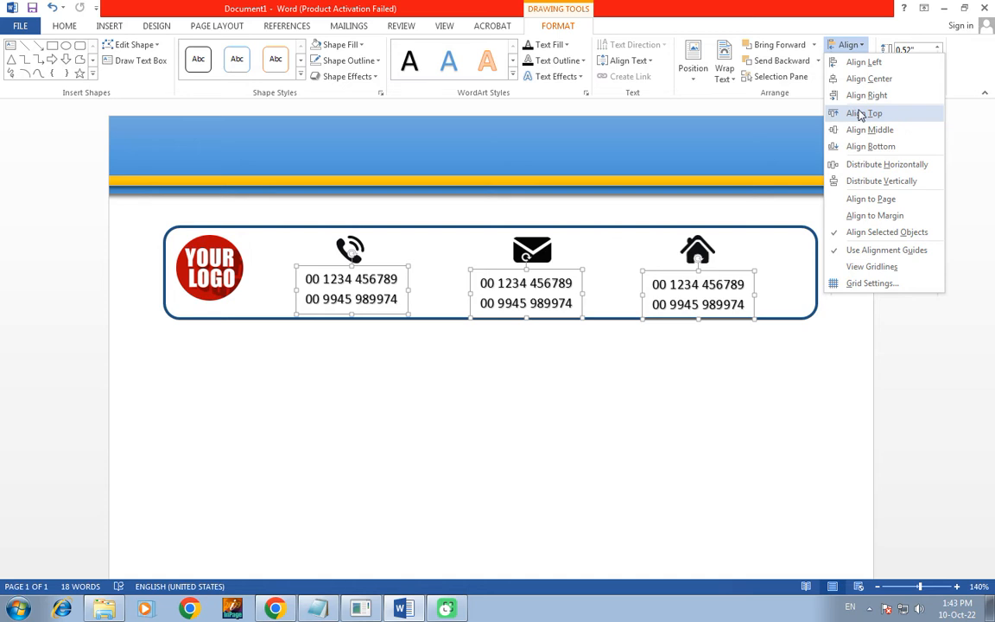
click(864, 111)
click(413, 389)
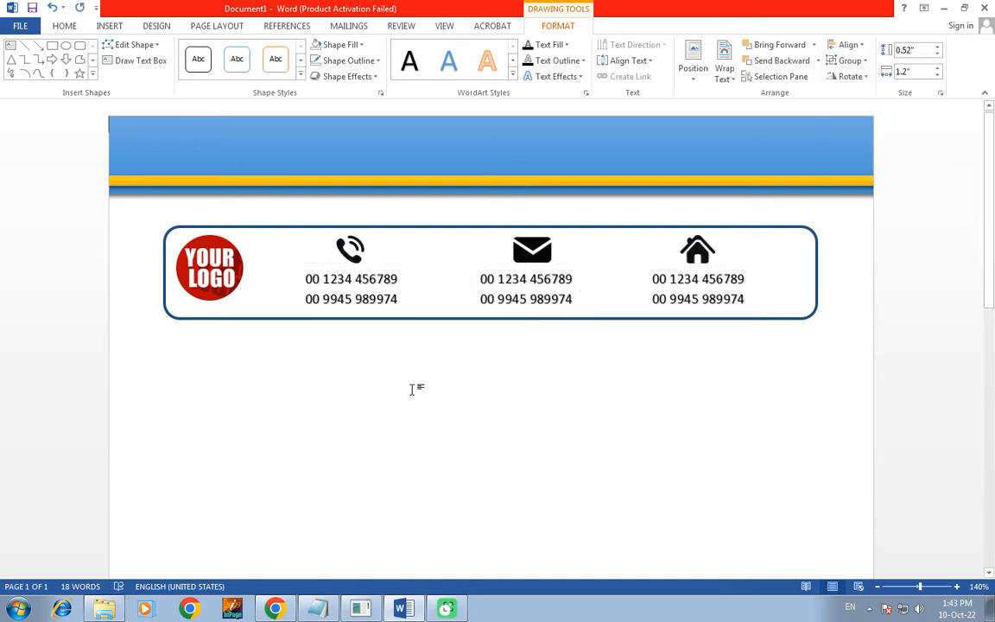
Nudge the text boxes under the envelope and house icons to the right to centre them below their icons.
click(554, 279)
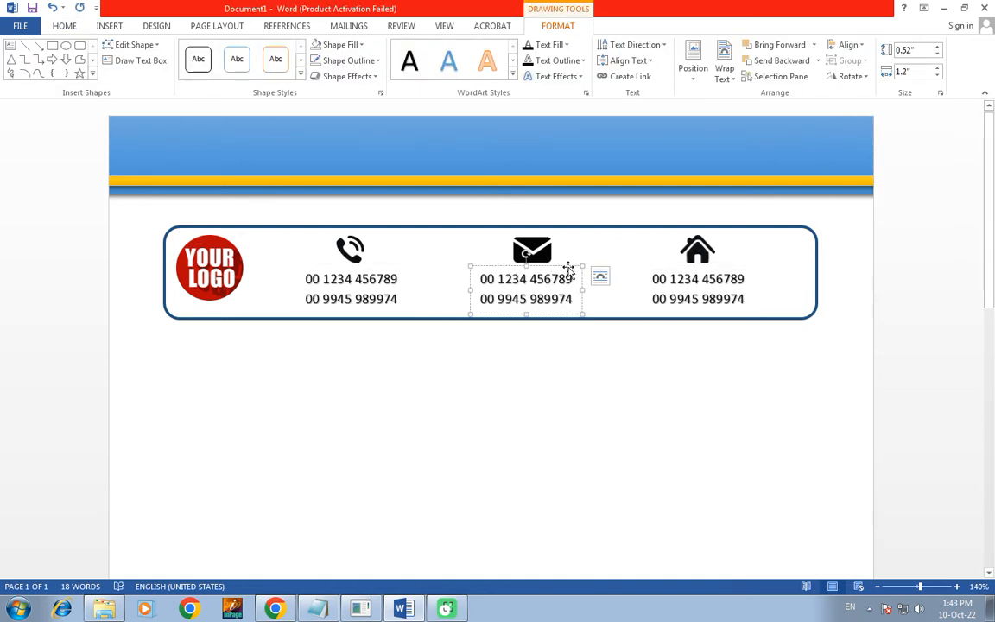
click(569, 267)
key(Right)
key(Right)
key(Right)
key(Right)
key(Right)
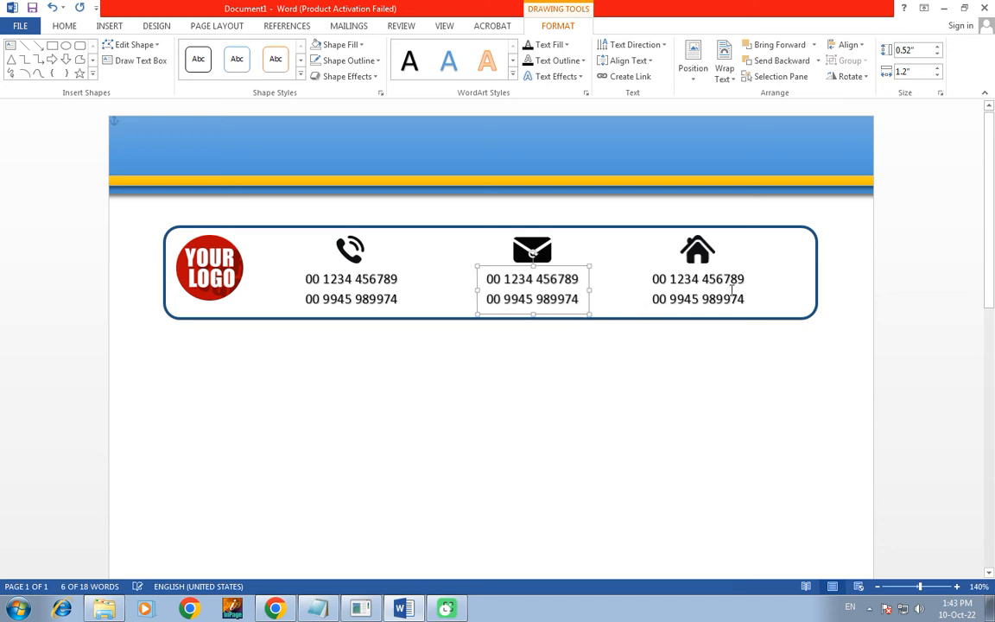
click(734, 269)
key(Right)
key(Right)
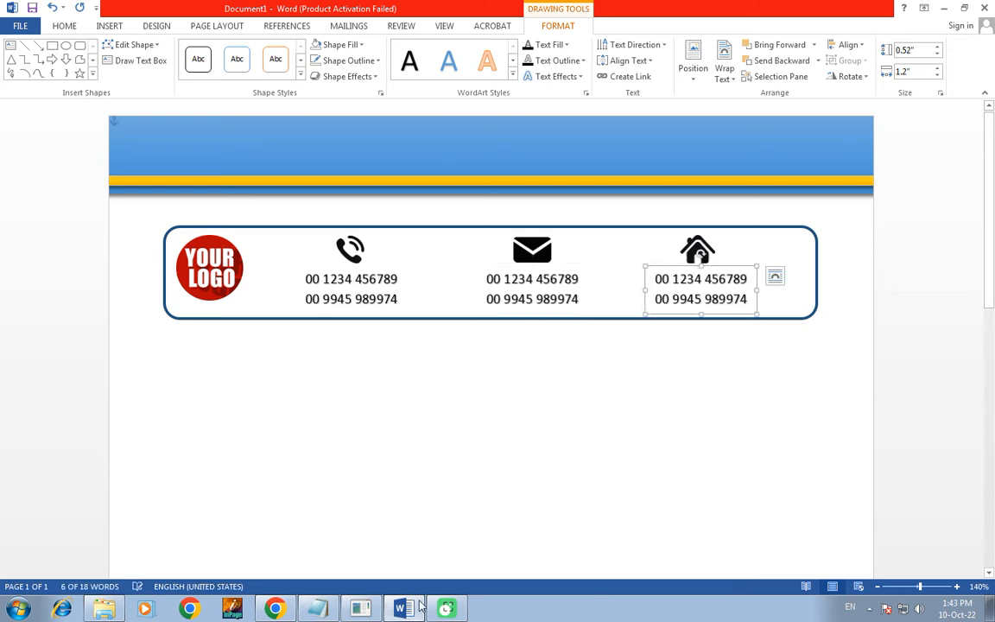
Copy the two e-mail lines from the Notepad file into Word's envelope text box, replacing its numbers, and remove the blank first line.
click(318, 609)
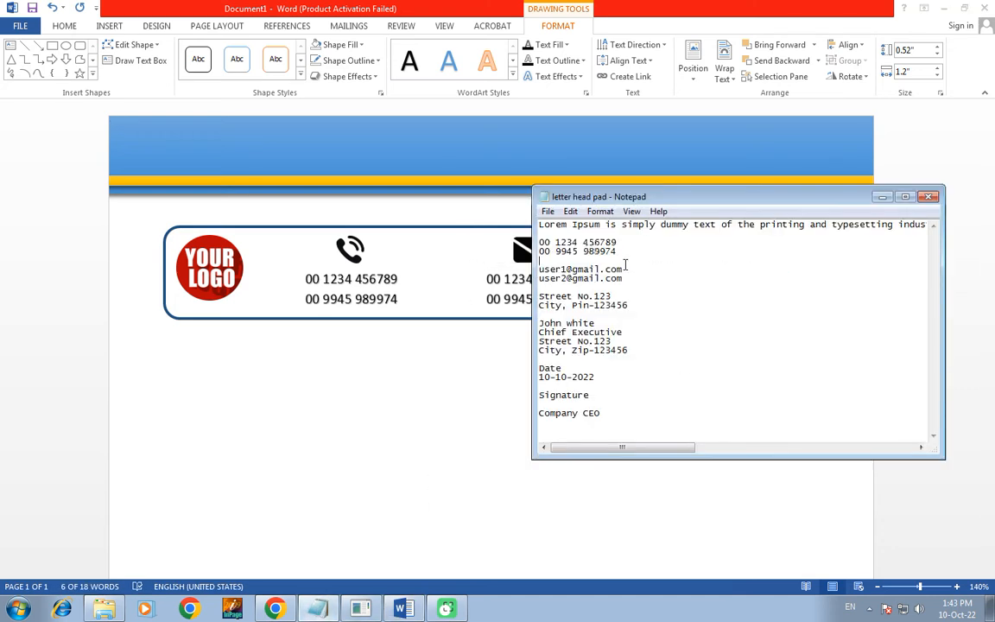
drag(625, 278, 536, 301)
click(486, 294)
key(ctrl+v)
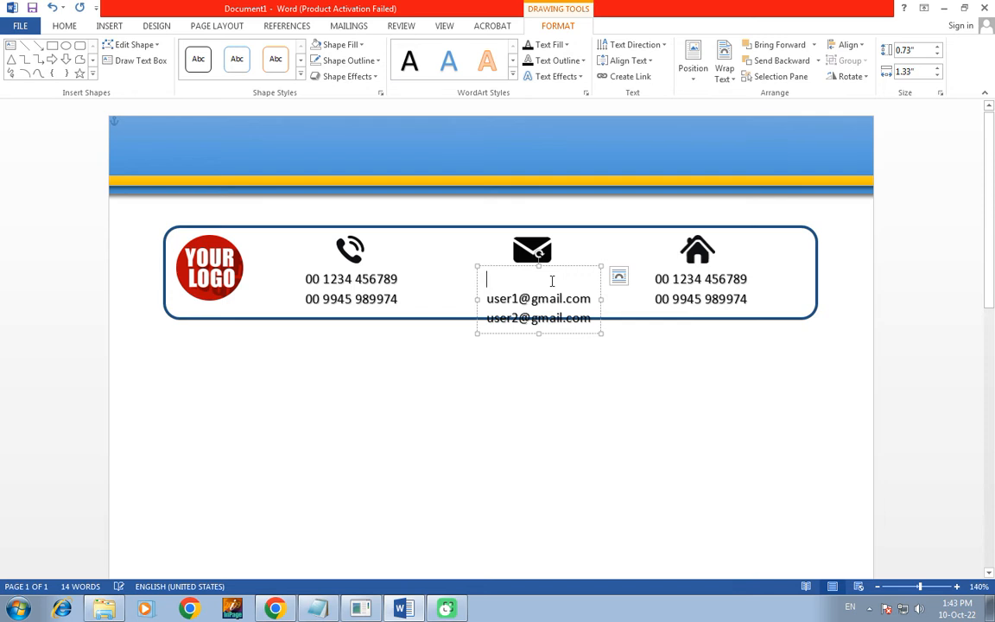
click(552, 280)
key(Delete)
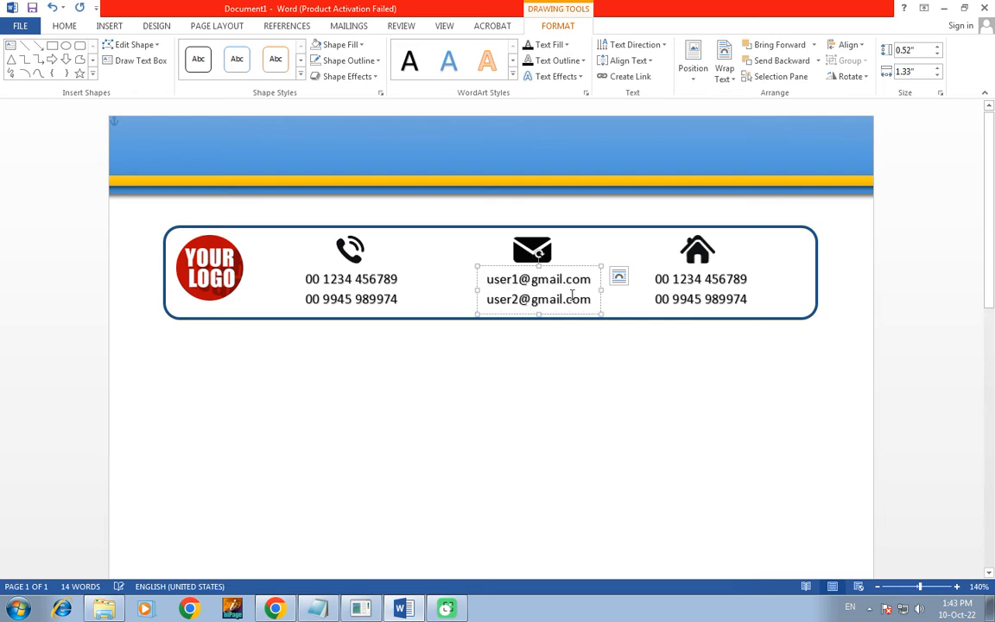
Copy the first two-line address from the Notepad file and replace the numbers under the house icon in Word with it.
click(357, 609)
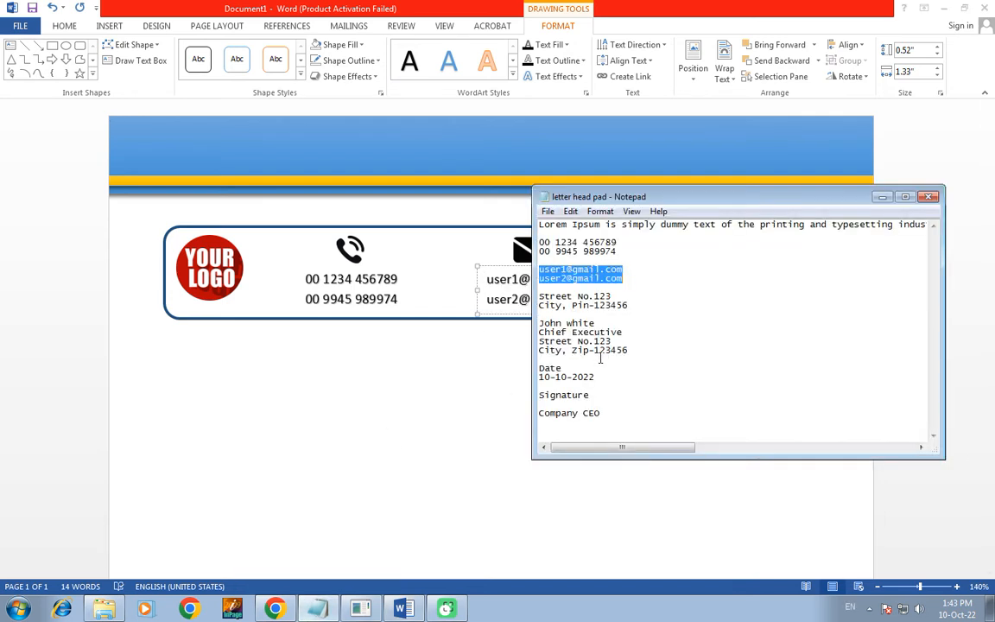
drag(629, 307, 545, 297)
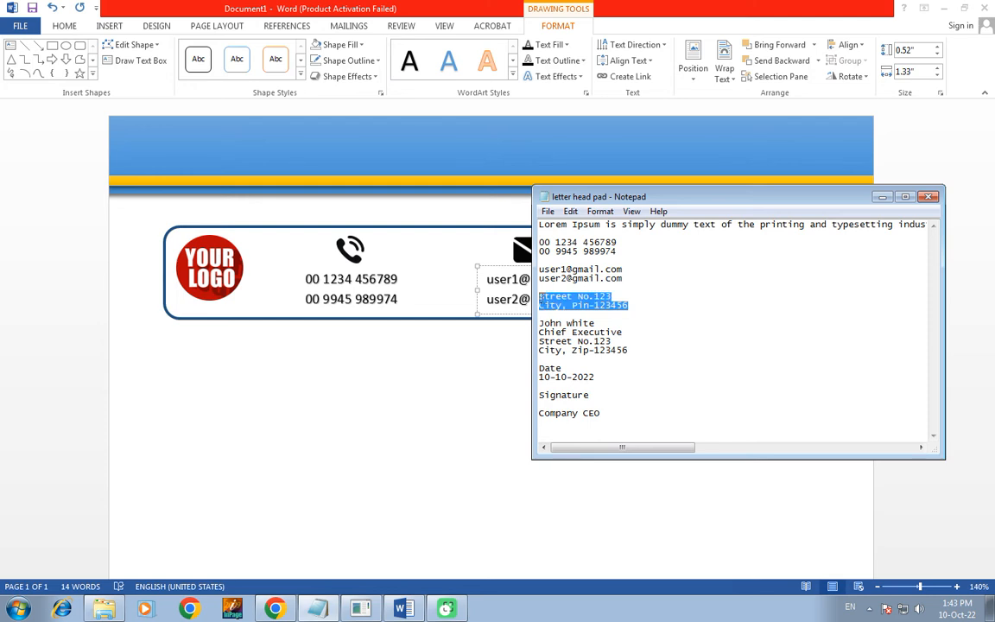
click(492, 288)
click(700, 294)
key(ctrl+a)
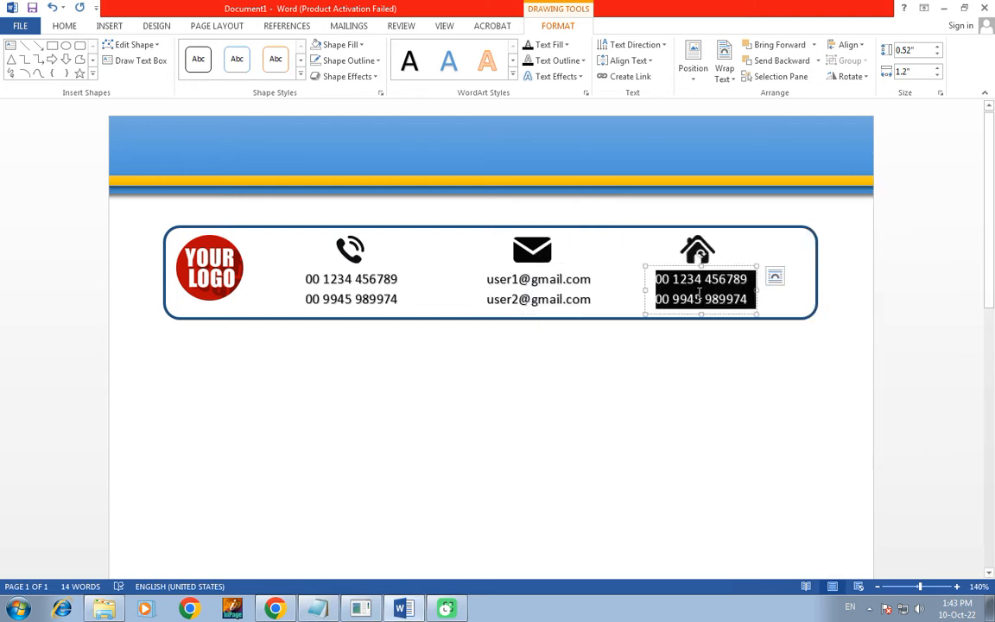
text(Street No.123 City, Pin-123456)
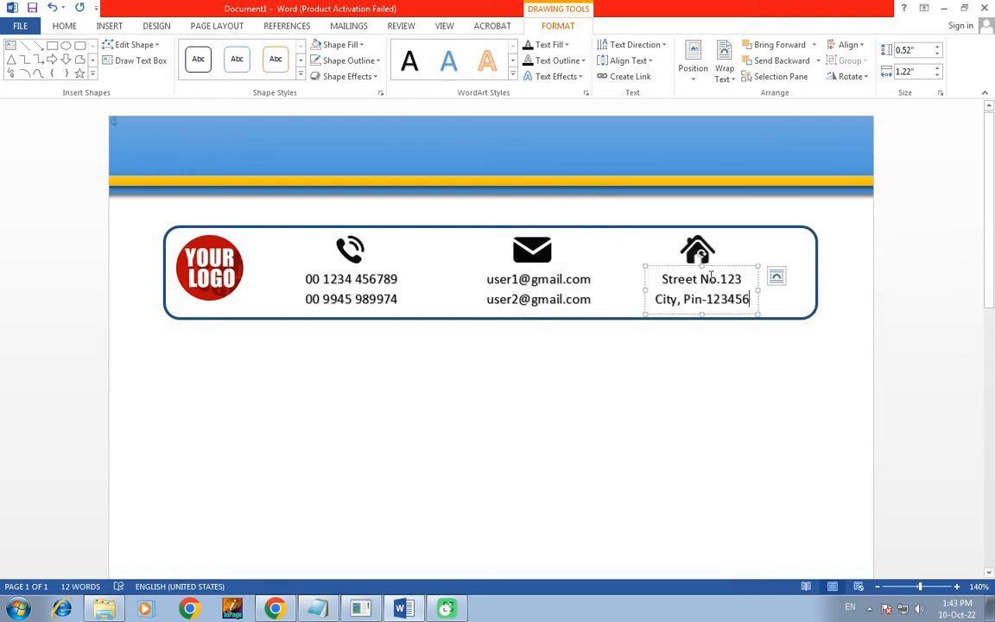
Select the phone, e-mail and address text boxes together and nudge them slightly down within the frame.
shift+click(482, 270)
shift+click(379, 275)
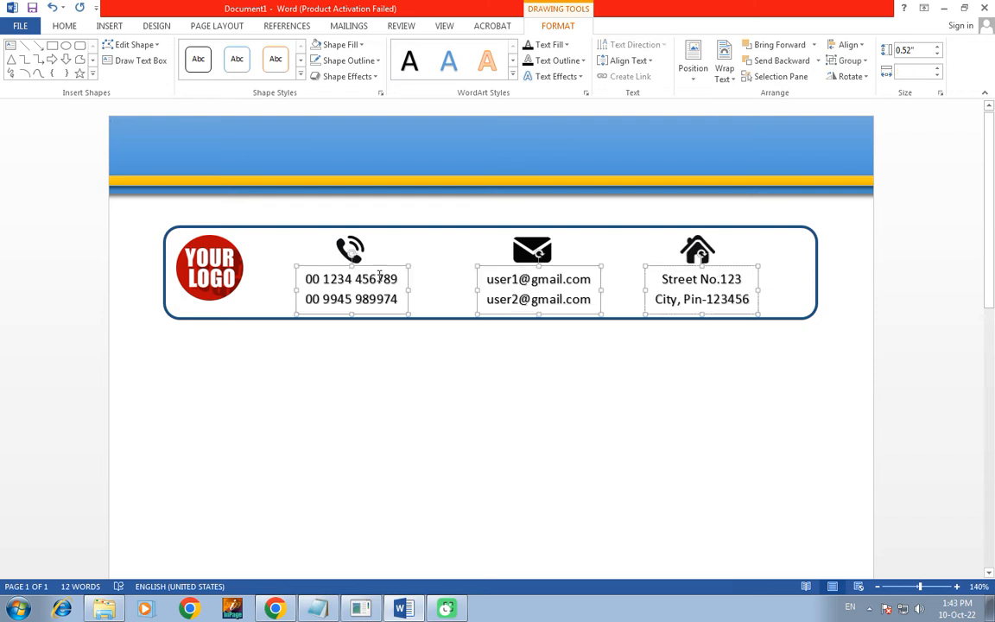
key(Down)
key(Down)
key(Down)
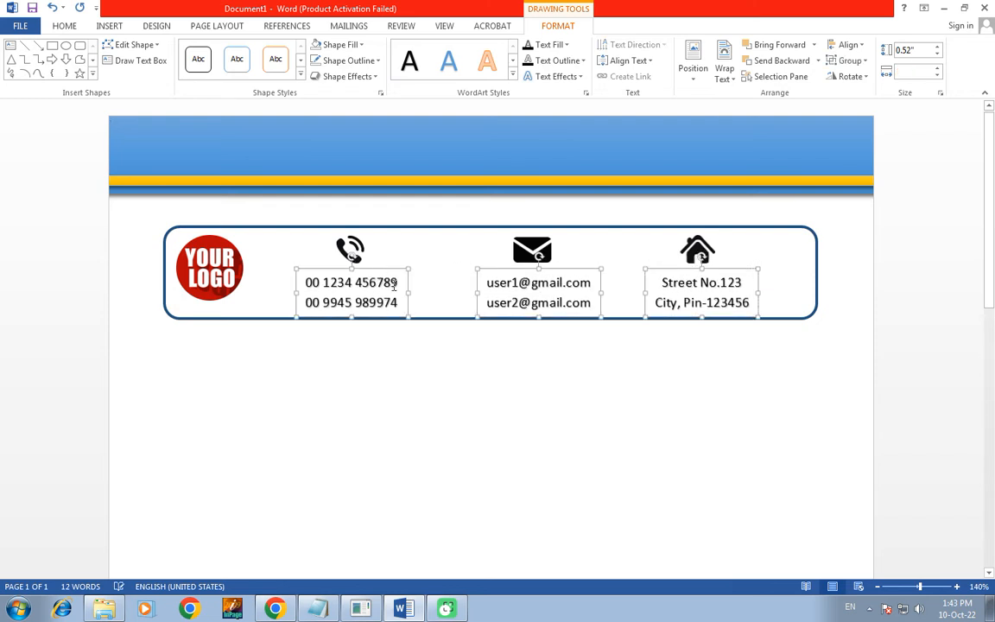
click(495, 369)
Shift the e-mail text box slightly left so that it is centred under the envelope icon.
click(553, 280)
drag(578, 271, 572, 271)
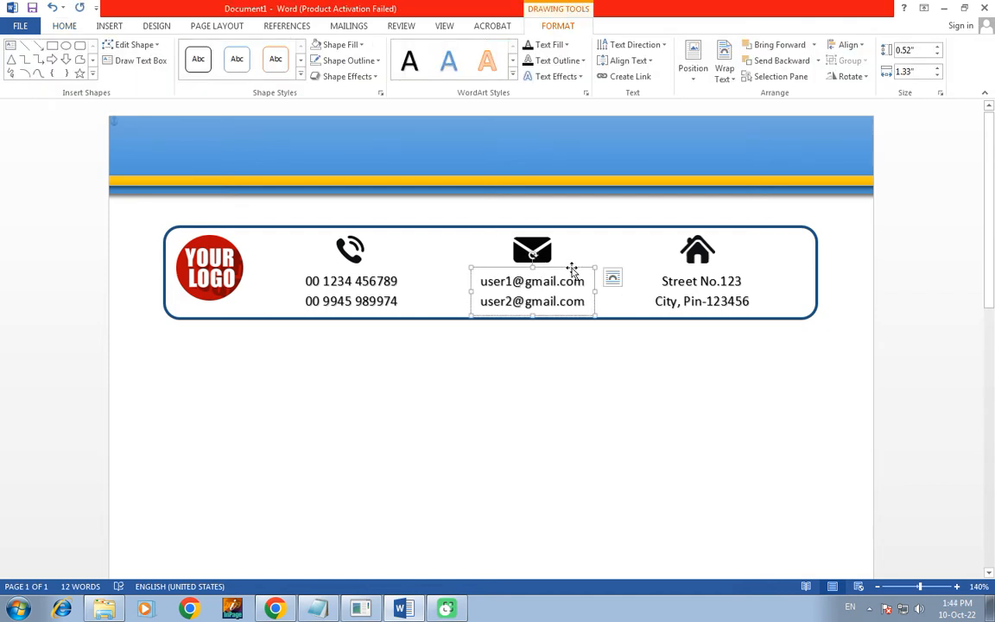
click(676, 287)
Reduce the rounded frame's height slightly by raising its lower edge.
click(605, 308)
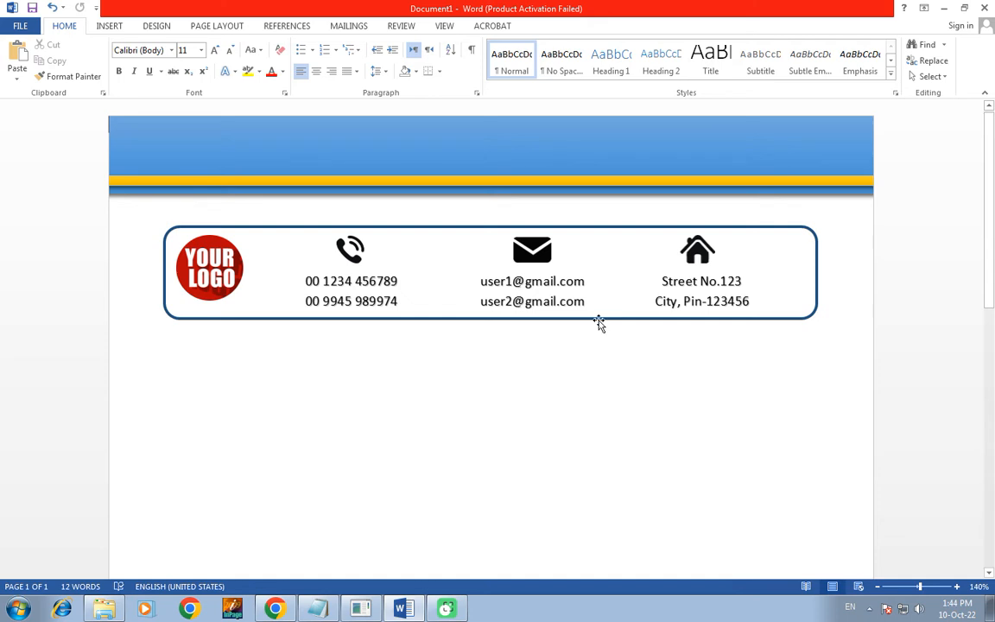
click(533, 321)
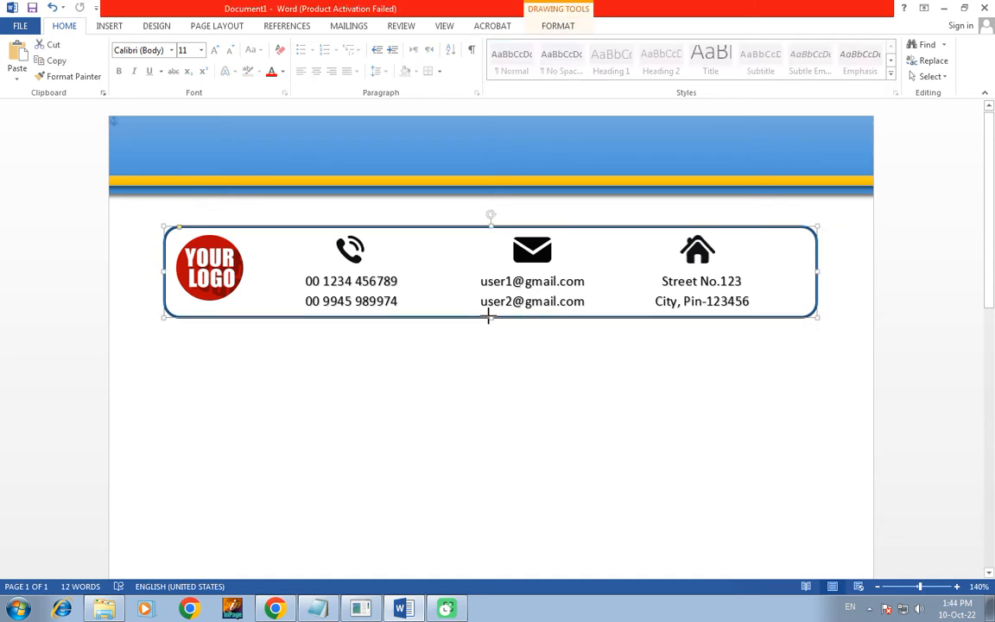
click(440, 308)
Nudge the red logo slightly down inside the rounded frame.
scroll(441, 313, down, 3)
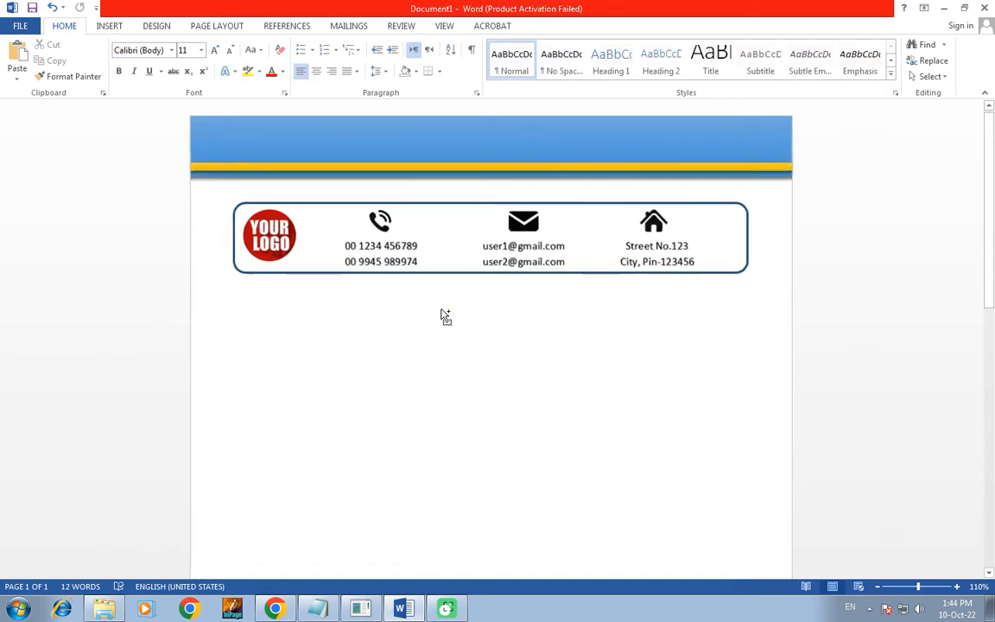
click(275, 223)
key(Down)
click(388, 357)
Duplicate the phone number text box, place the copy below the frame under the logo, and select all its text.
scroll(389, 352, down, 1)
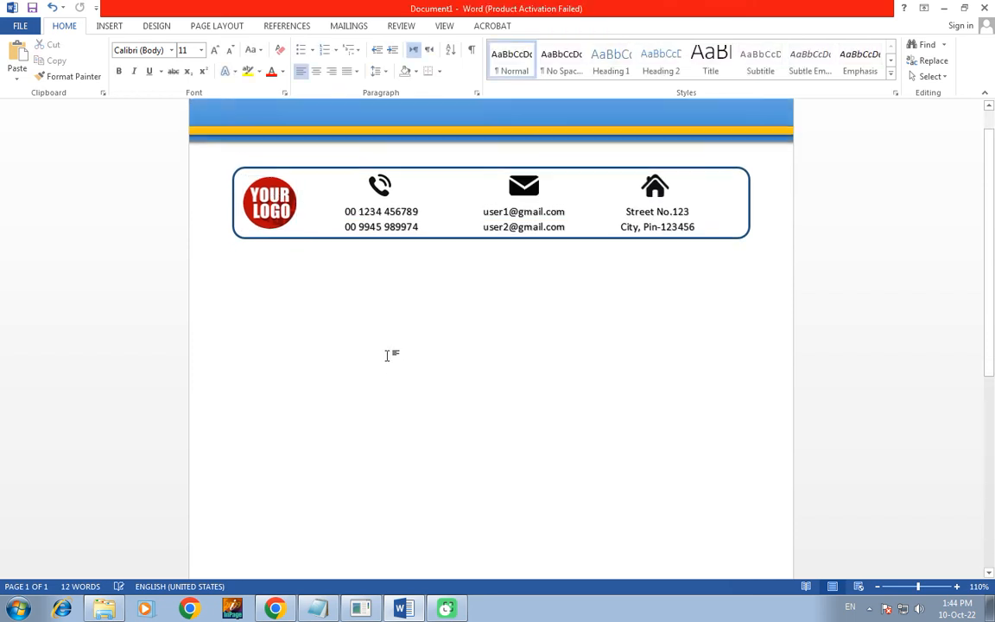
scroll(388, 260, up, 1)
click(391, 250)
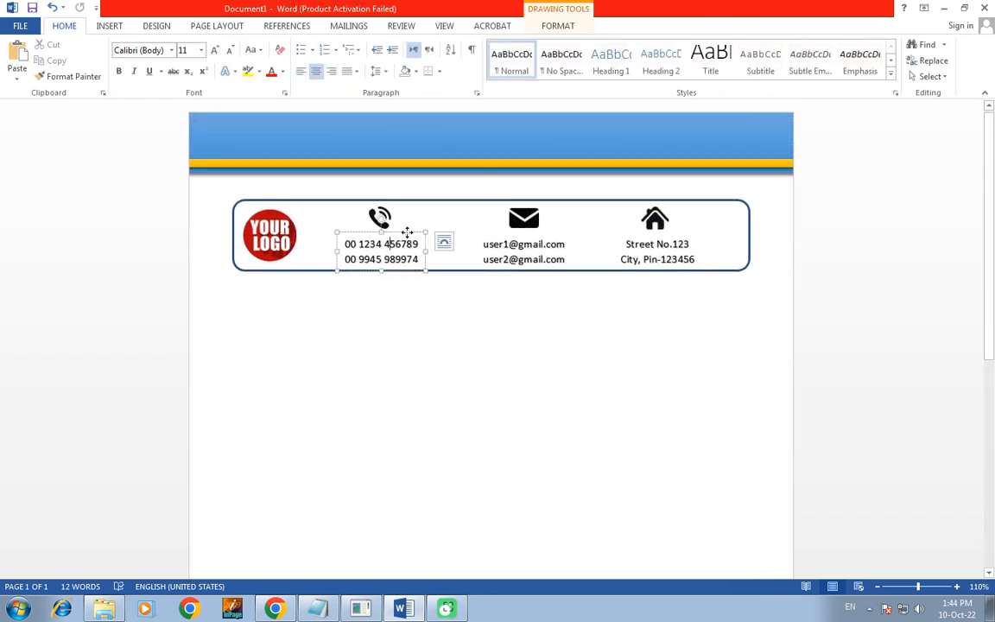
click(407, 232)
key(ctrl+d)
drag(422, 246, 308, 286)
click(375, 251)
double_click(301, 299)
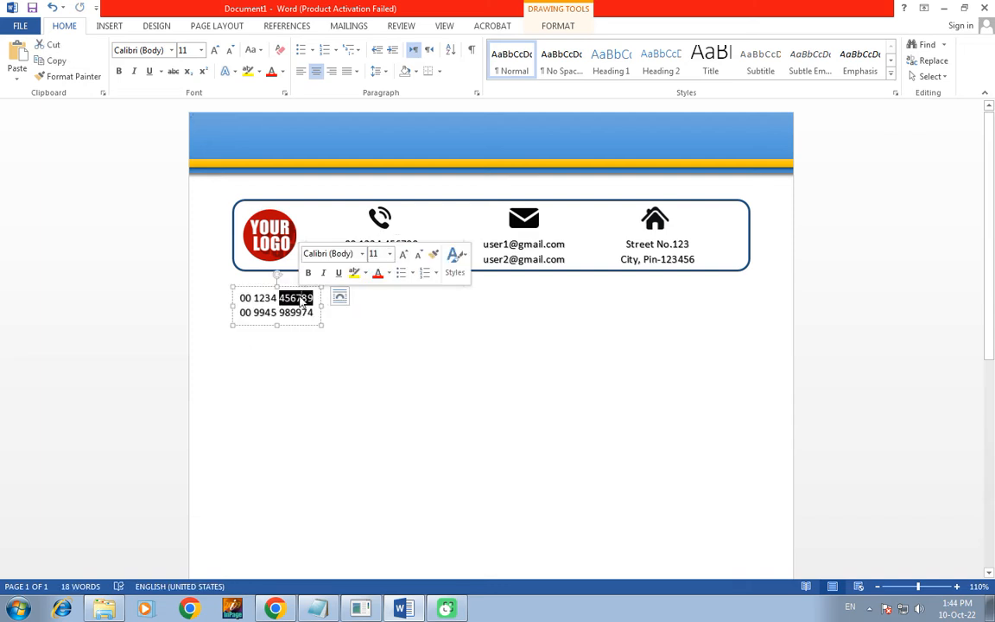
key(ctrl+a)
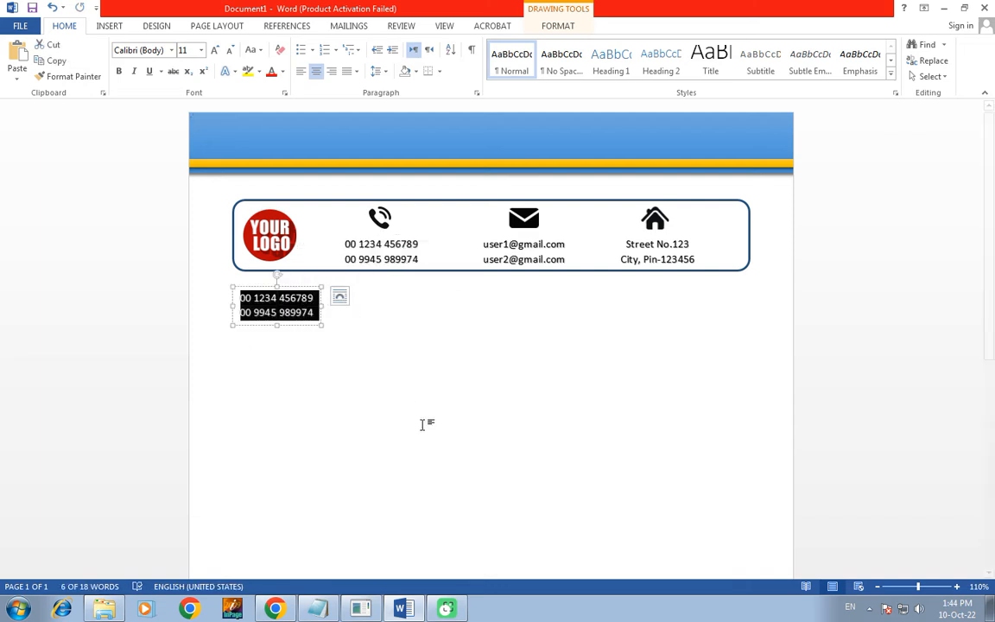
Replace the copied text box's text with the person's name, Chief Executive and two address lines from the Notepad text, and left-align it.
click(318, 609)
drag(634, 356, 540, 325)
click(312, 312)
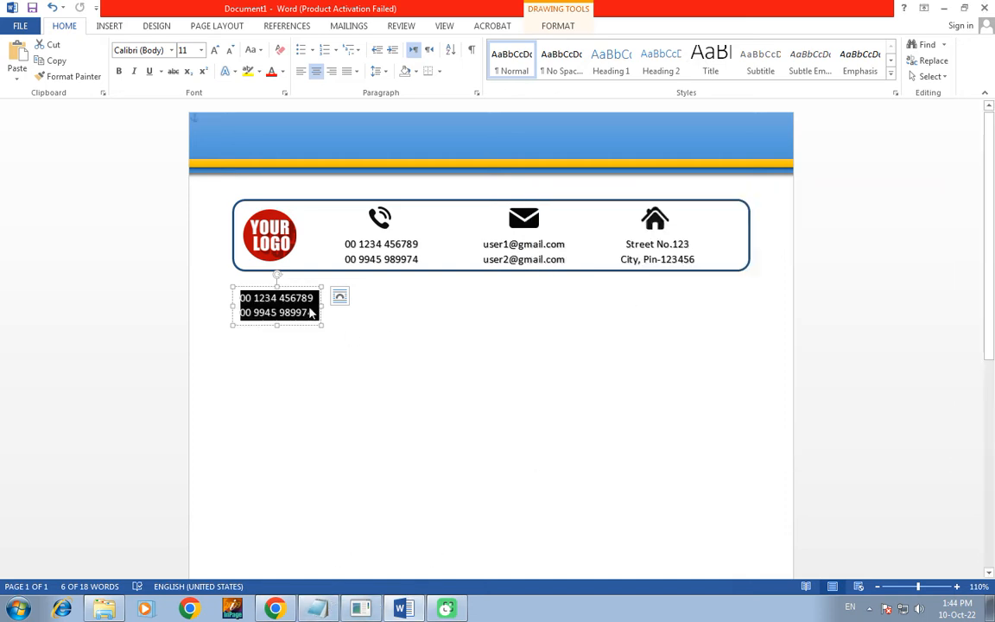
scroll(276, 321, up, 6)
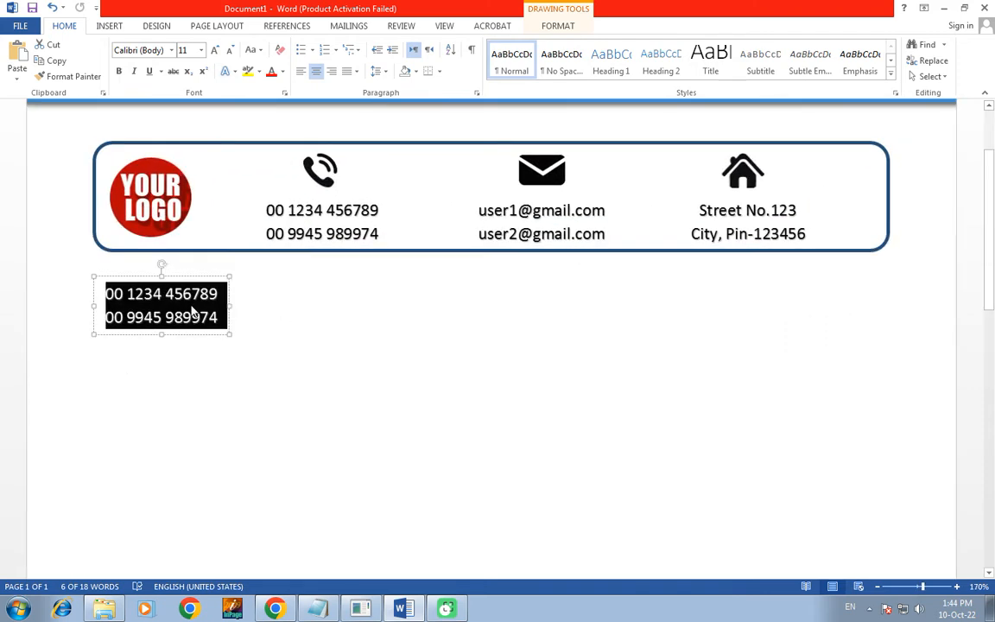
text(John white Chief Executive Street No.123 City, Zip-123456)
drag(167, 295, 167, 365)
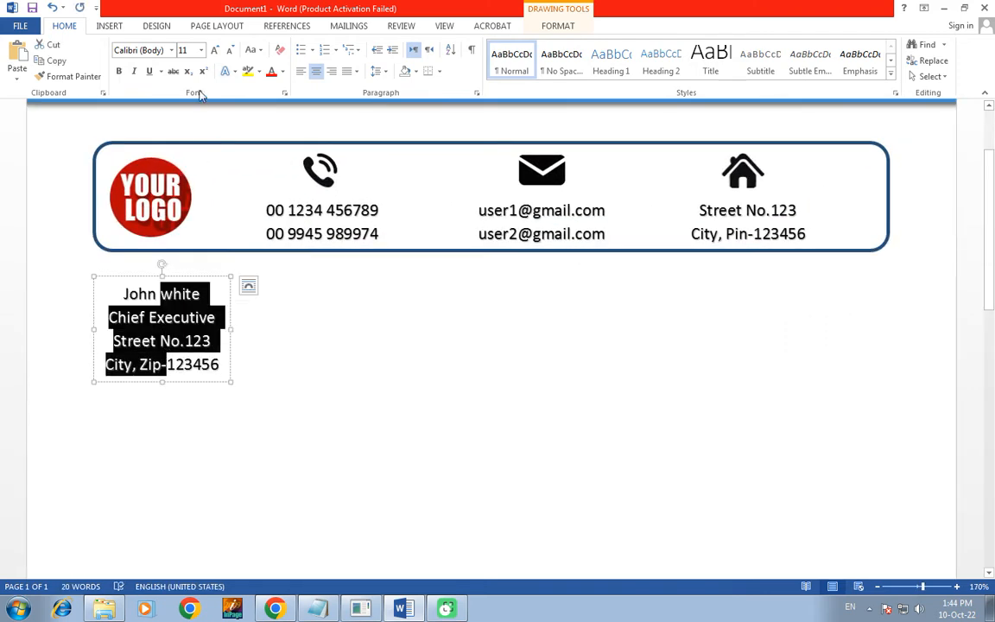
click(301, 71)
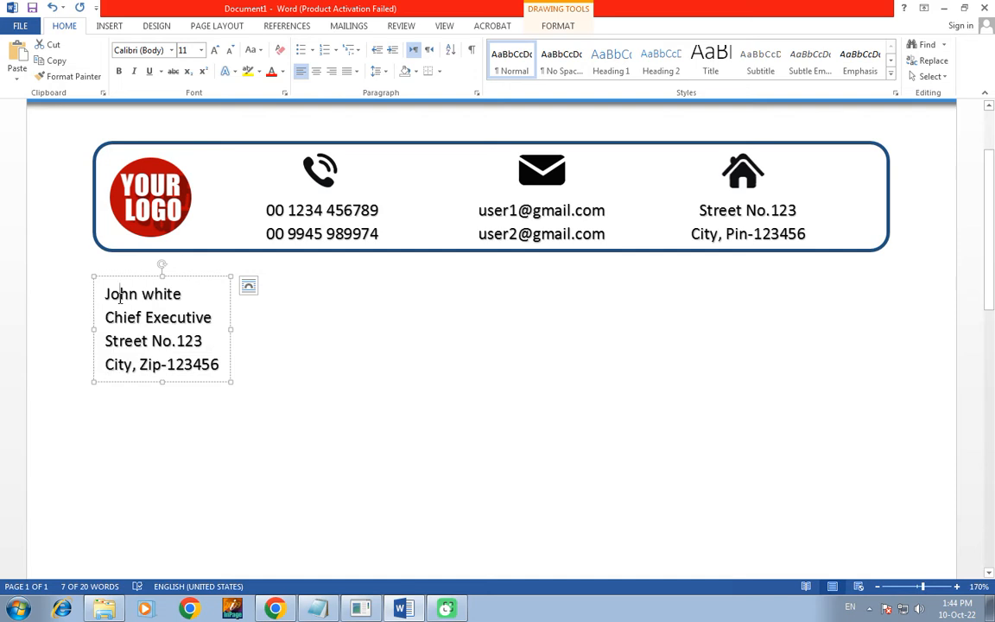
Change the font of the whole name and address block to Montserrat.
triple_click(121, 294)
click(155, 51)
click(173, 294)
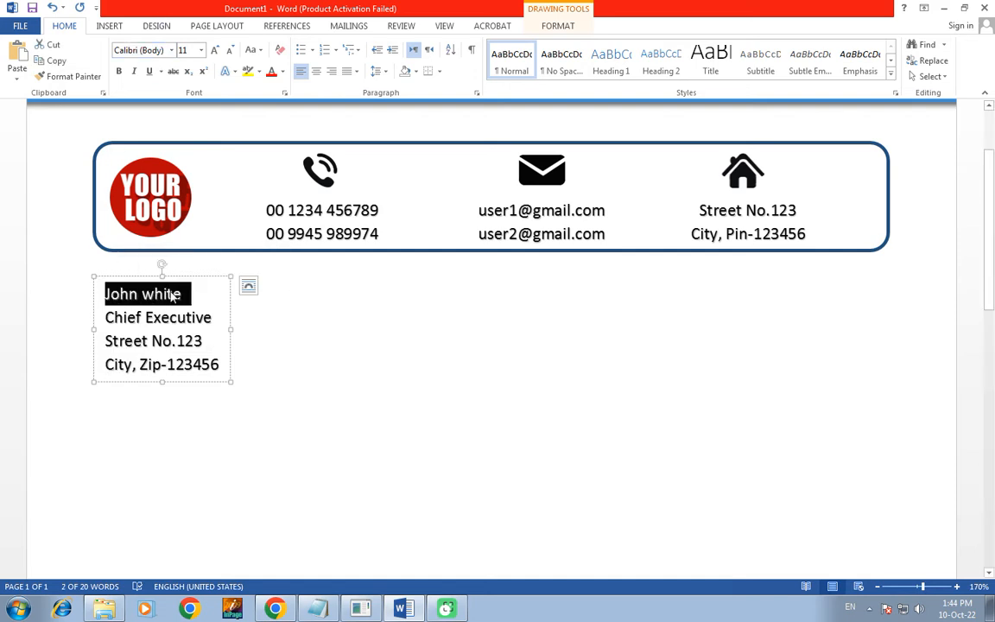
key(ctrl+a)
click(162, 51)
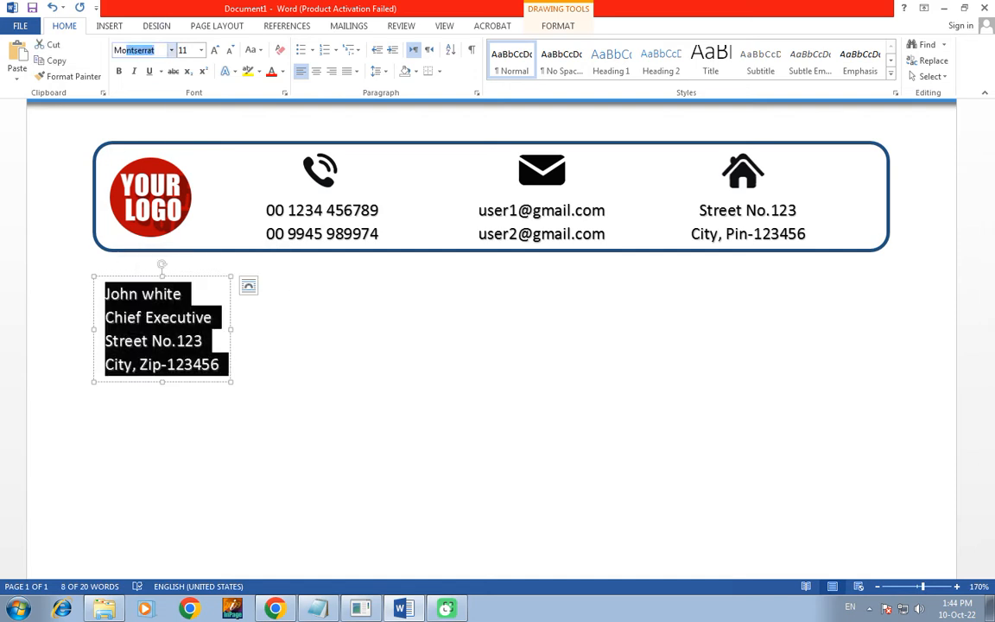
key(Return)
click(146, 313)
Make the name line at the start of the address block bold.
triple_click(135, 294)
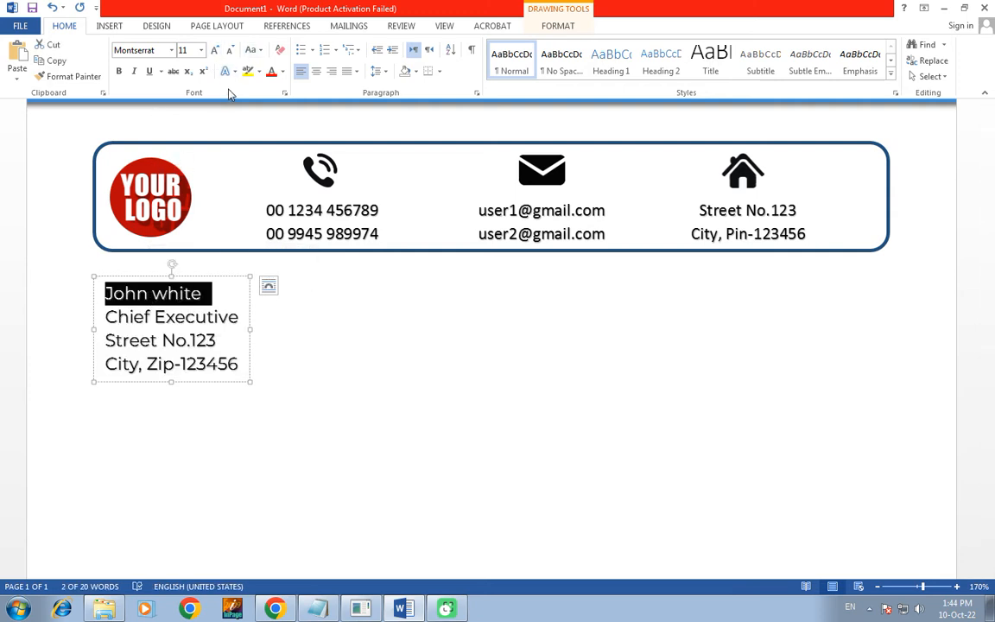
key(ctrl+b)
click(213, 317)
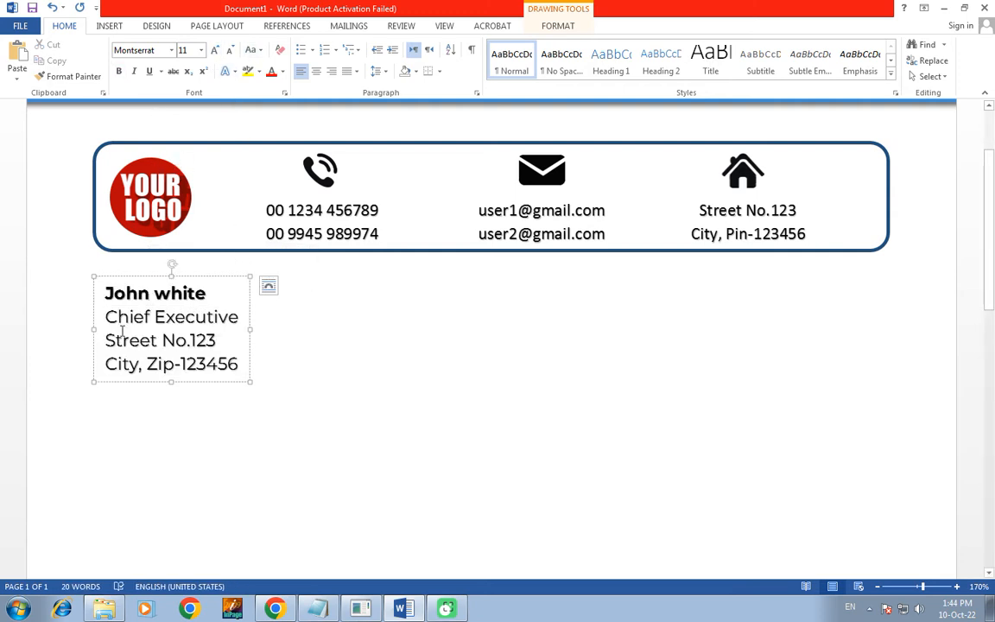
Set the job title and address lines beneath the name to font size 10.
click(268, 286)
drag(105, 316, 208, 382)
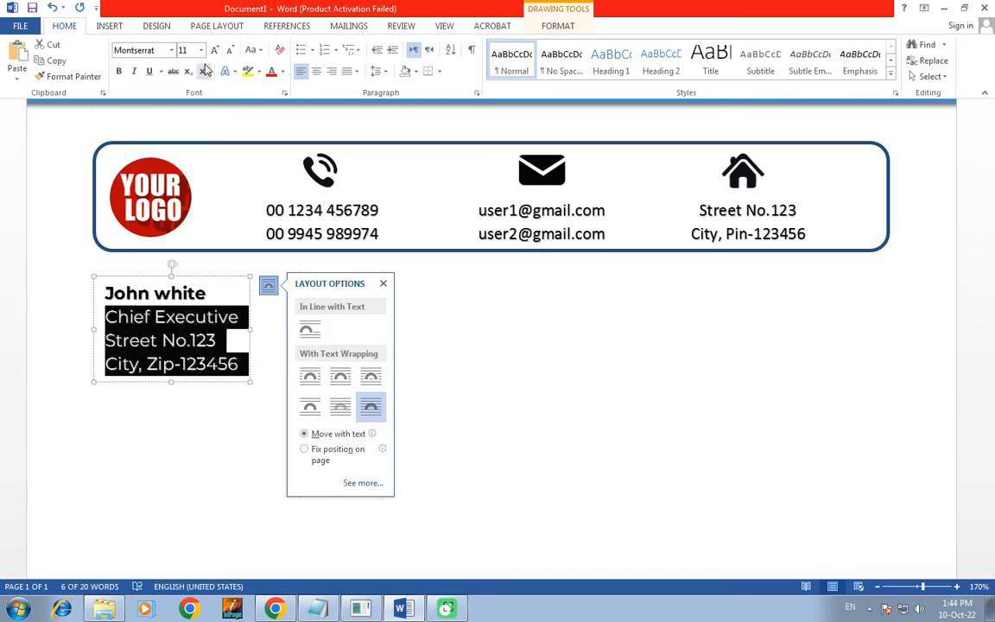
text(10)
key(Return)
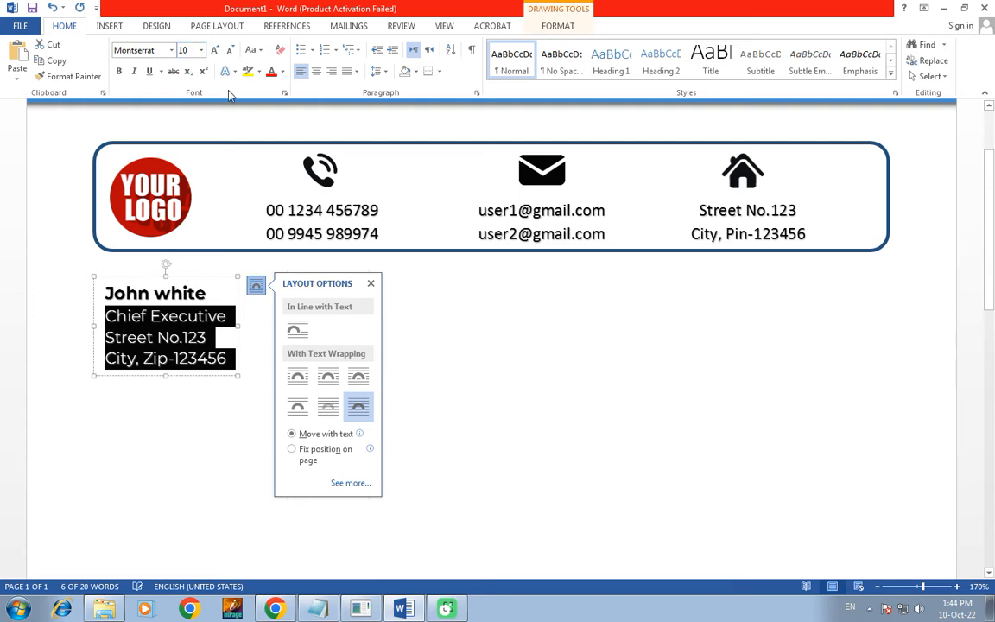
click(371, 283)
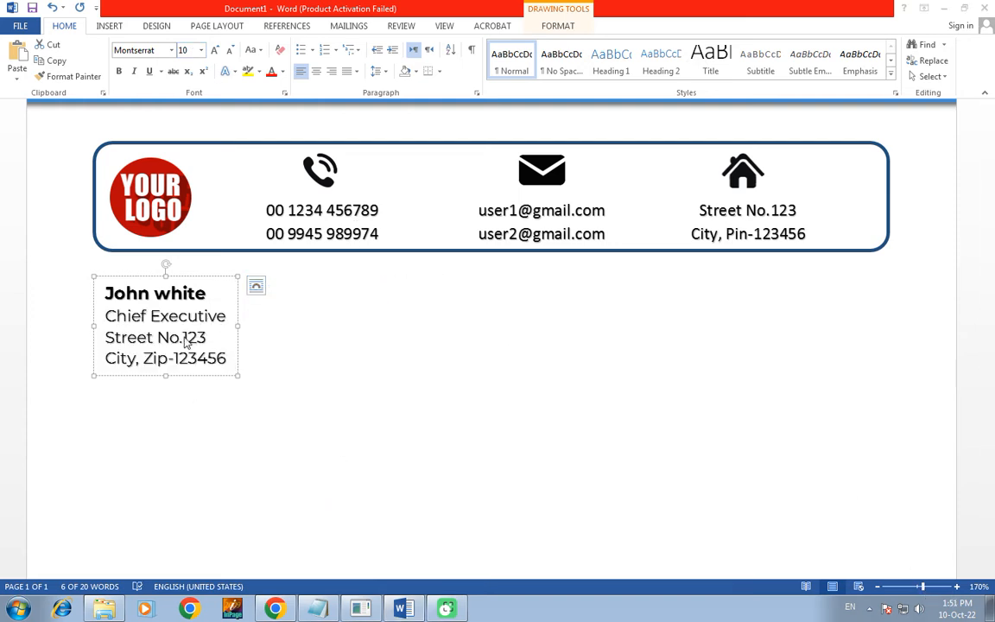
click(208, 357)
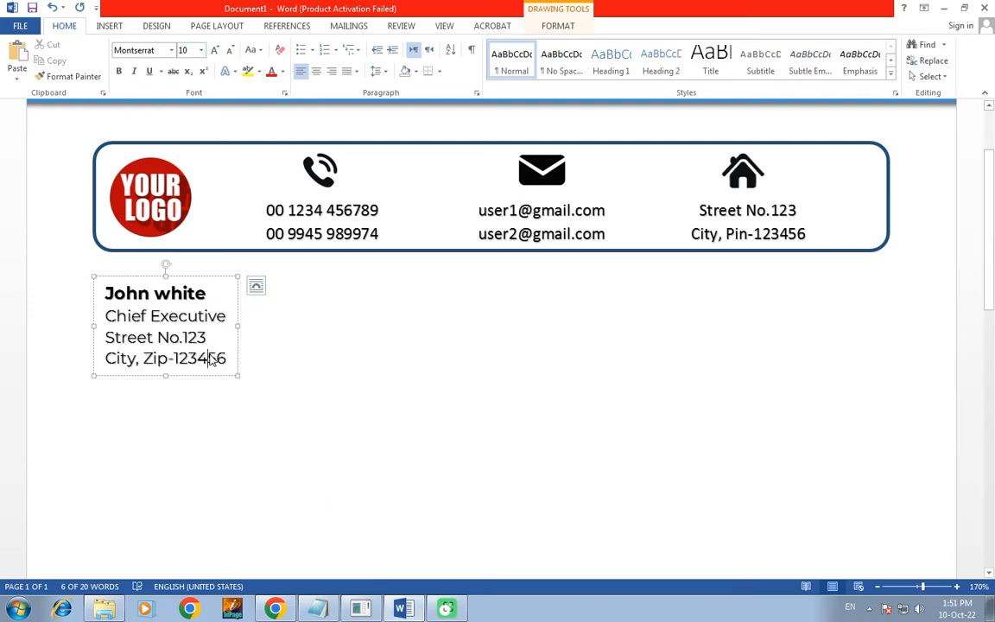
Duplicate the name and address text box directly below the original and align the left edges of both boxes.
scroll(201, 342, down, 3)
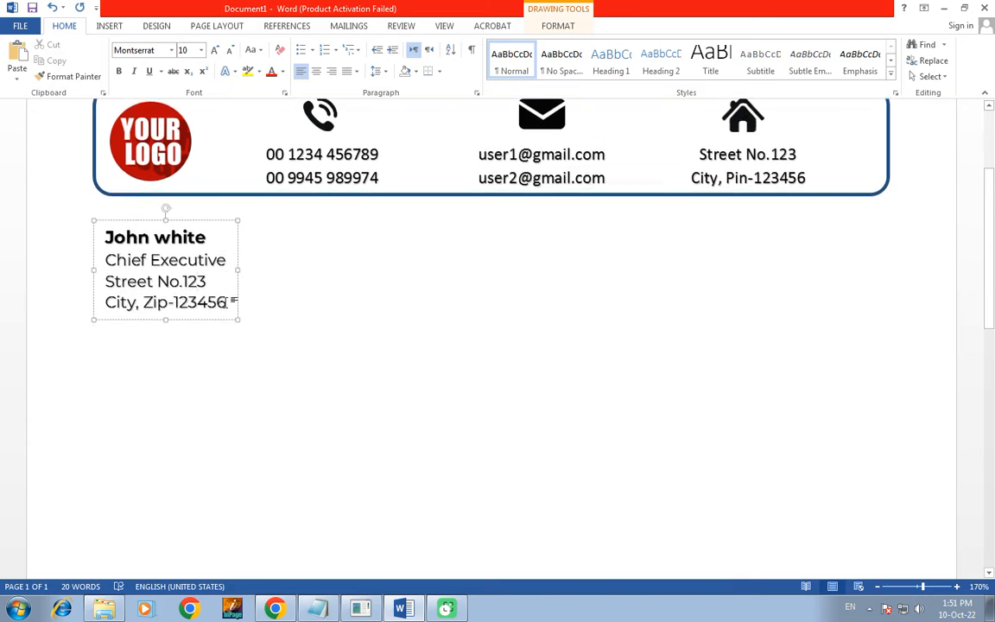
drag(201, 166, 225, 271)
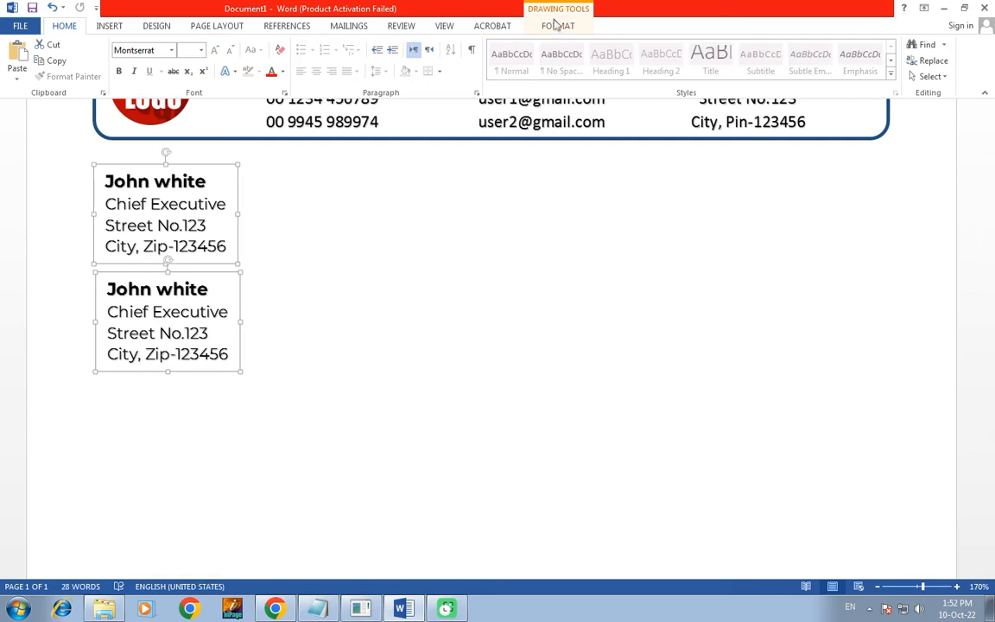
click(556, 25)
click(848, 44)
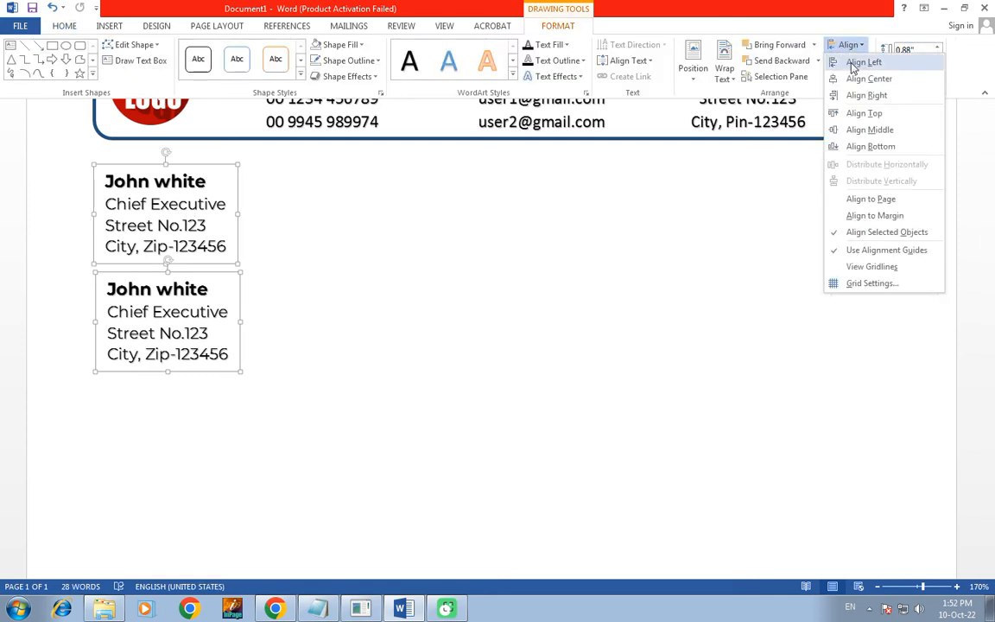
click(857, 64)
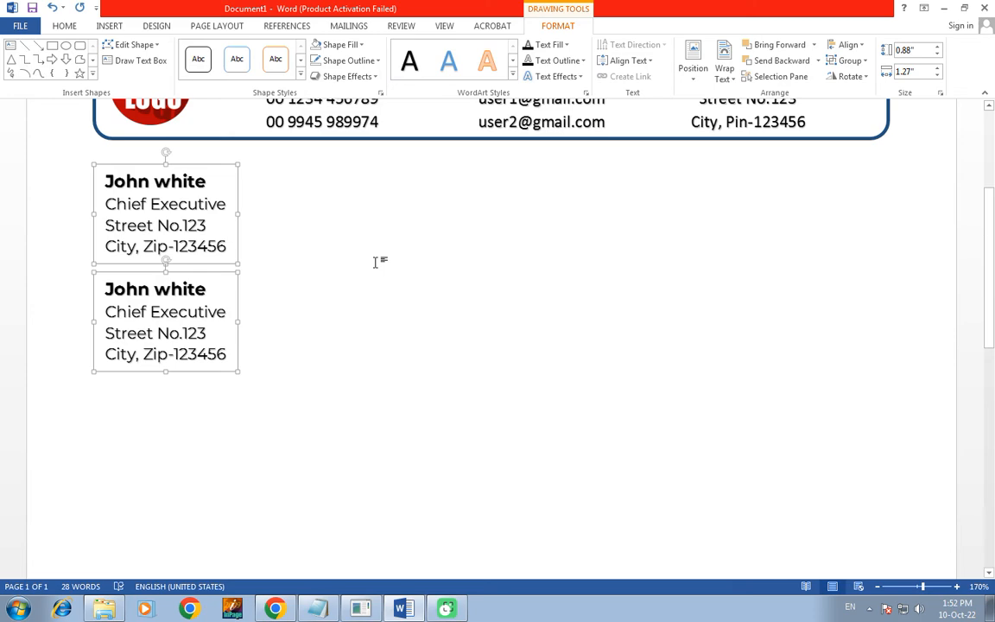
Switch to the "letter head pad" Notepad file and copy part of its Lorem Ipsum paragraph for the duplicated text box.
scroll(375, 262, down, 1)
click(203, 258)
key(ctrl+a)
click(413, 613)
key(alt+Tab)
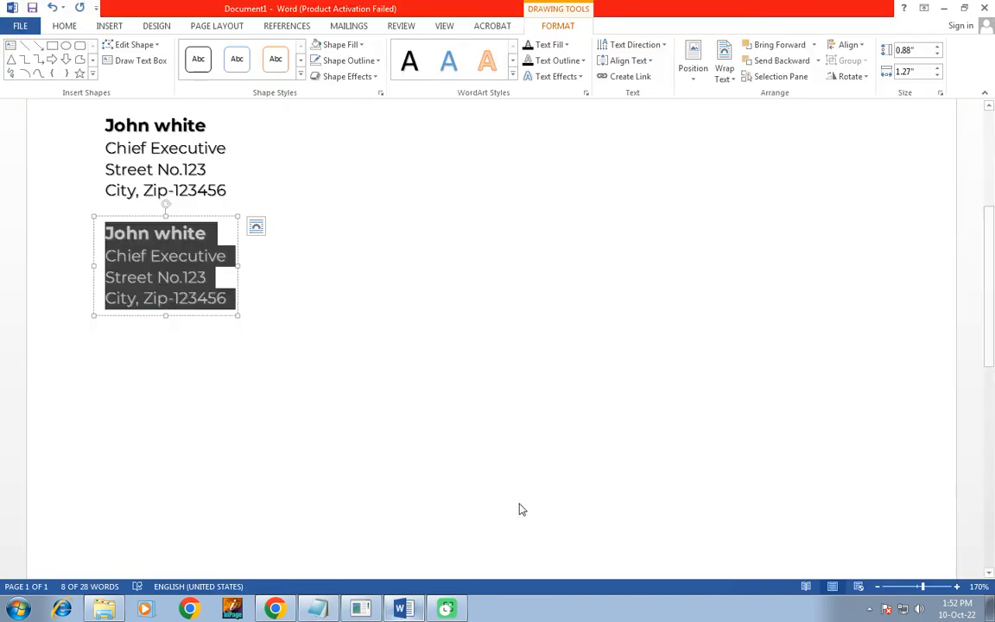
key(alt+Tab)
click(615, 375)
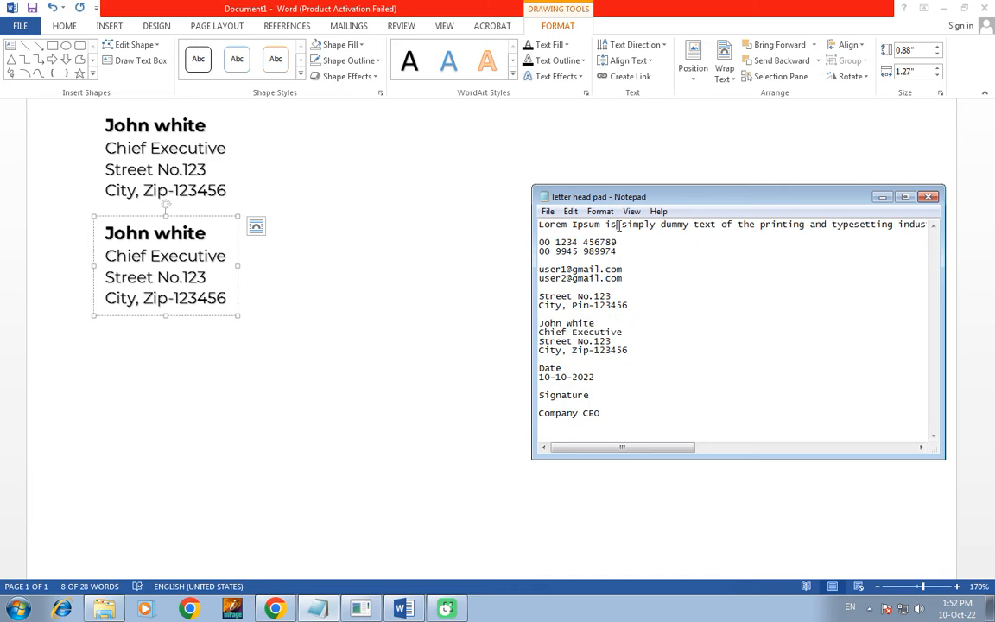
key(shift+End)
key(Home)
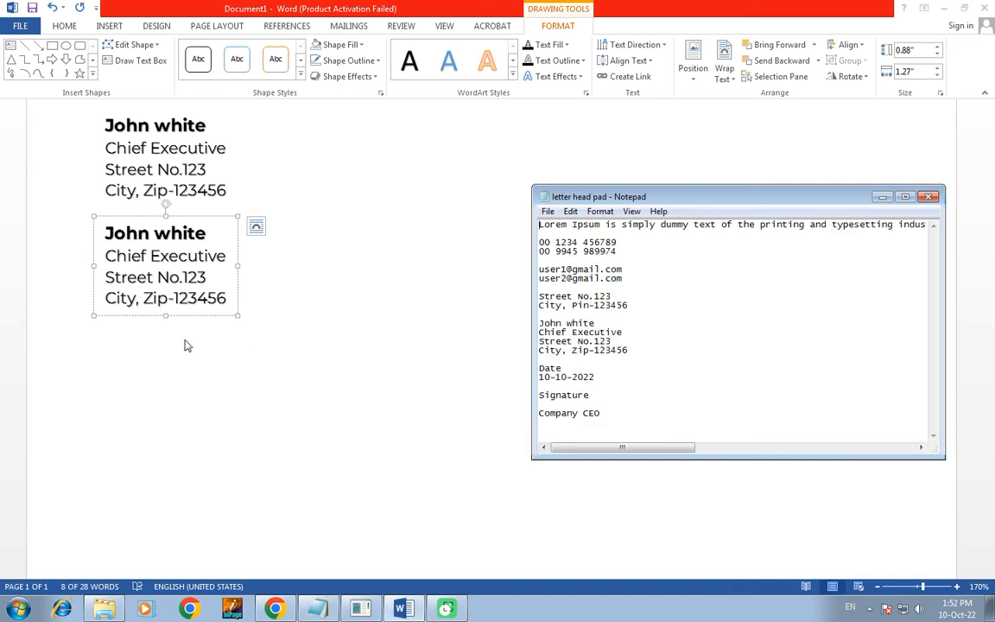
Delete the duplicate's bold name line and replace its remaining text with the copied Lorem Ipsum passage ending in "when an unknown printer".
click(181, 276)
triple_click(208, 238)
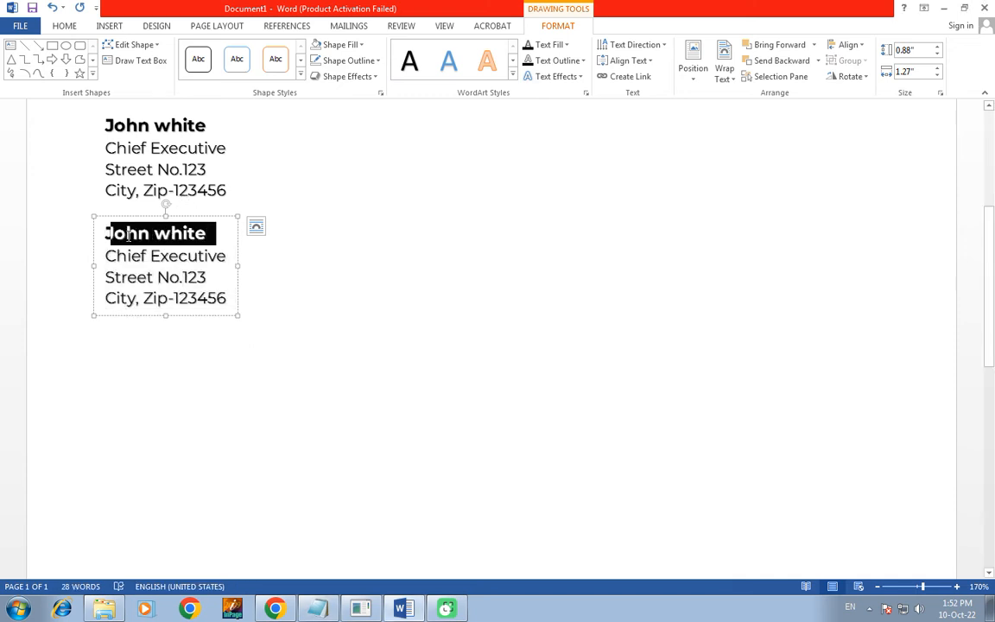
key(Delete)
triple_click(171, 253)
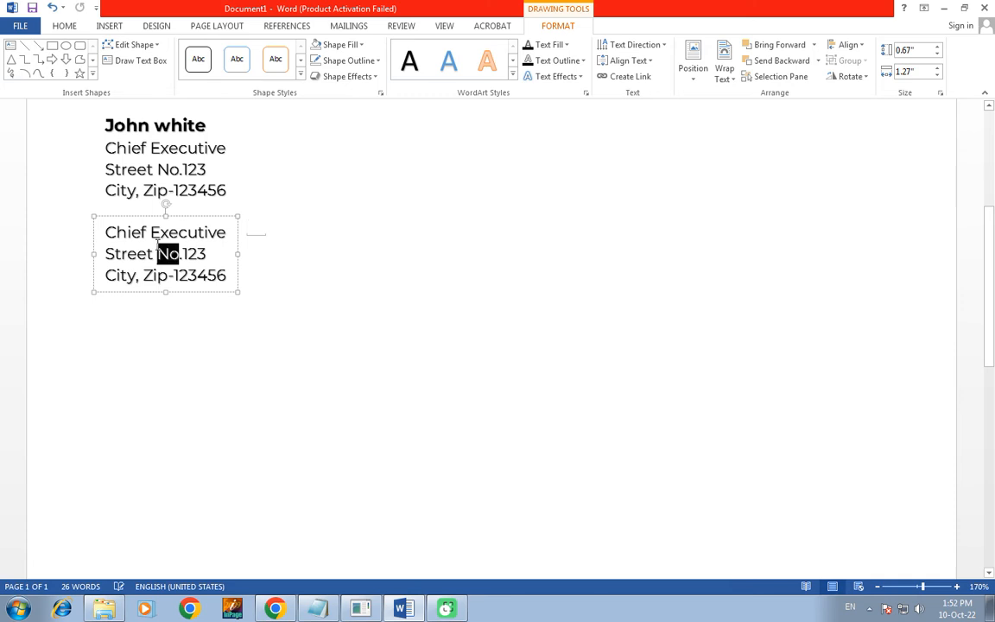
key(ctrl+a)
text(Lorem Ipsum is simply dummy text of the printing and typesetting industry. Lorem Ipsum has been the industry's standard dummy text ever since the 1500s, when an unknown printer)
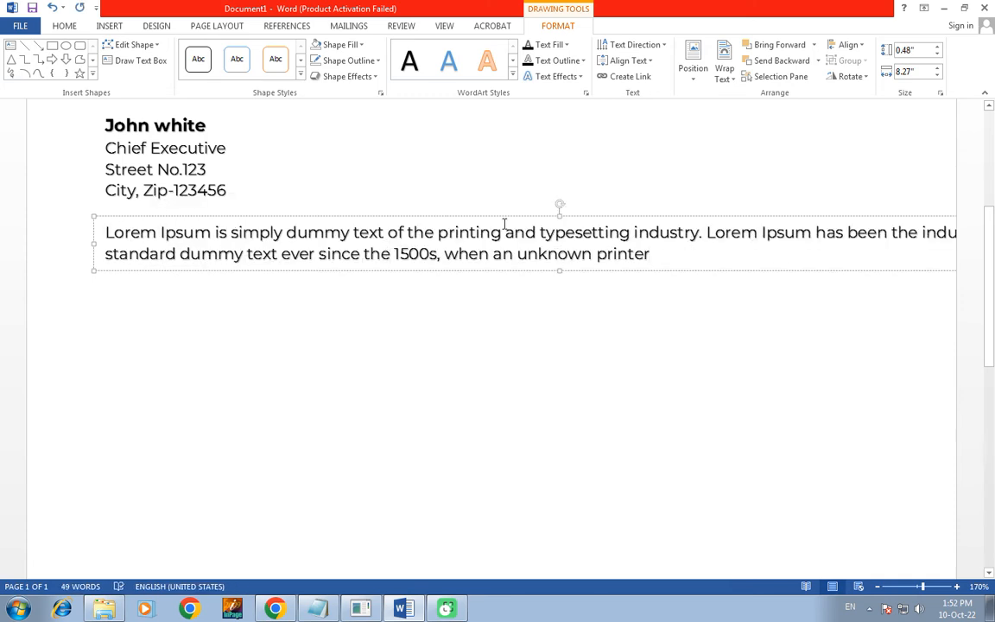
Resize the Lorem Ipsum text box to about 6.99" wide and place it under the address block, spanning roughly the header frame's width.
drag(508, 216, 378, 250)
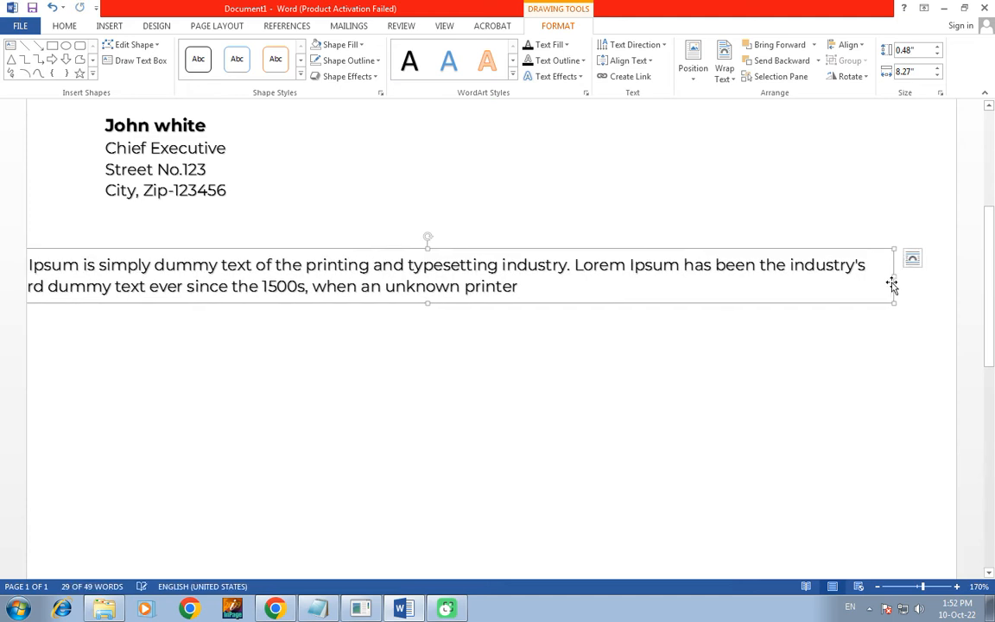
drag(894, 275, 673, 275)
drag(583, 250, 713, 220)
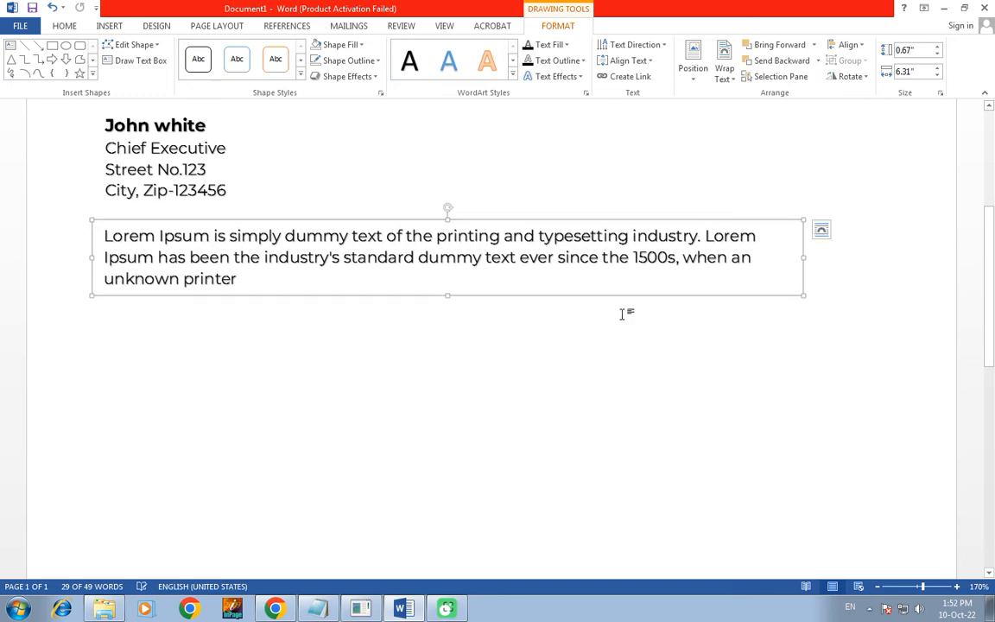
ctrl+scroll(621, 316, down, 3)
scroll(720, 283, up, 1)
drag(751, 294, 810, 294)
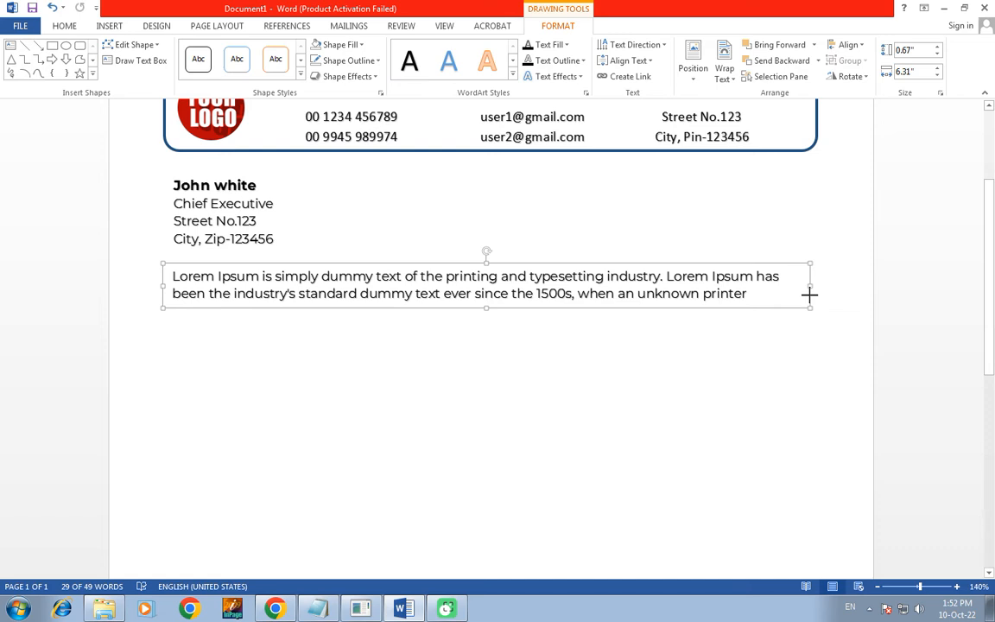
End the Lorem Ipsum paragraph with a period and paste a copy of it as a second paragraph in the same text box.
click(771, 299)
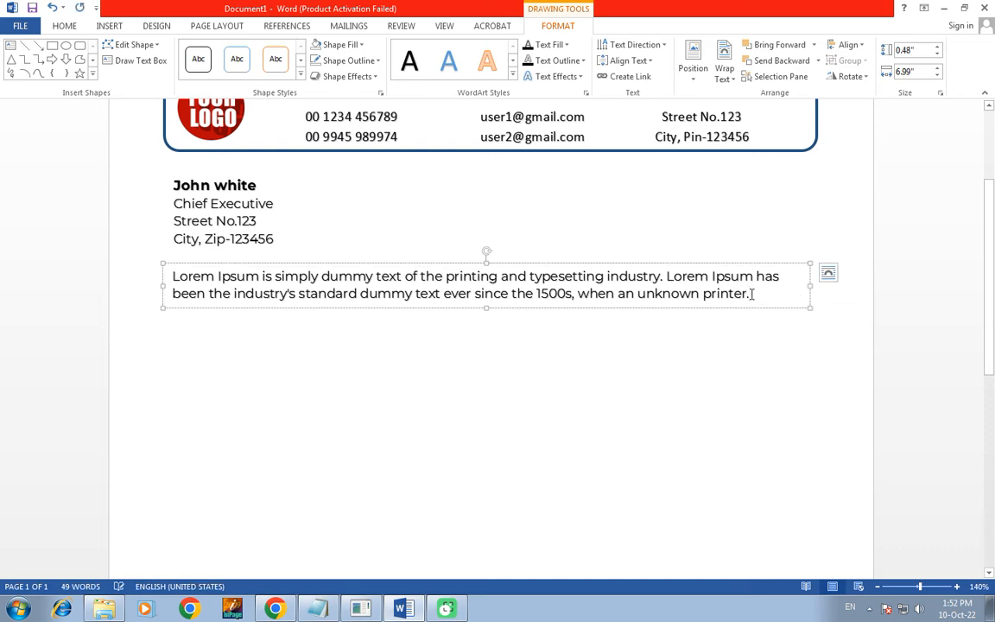
triple_click(752, 294)
key(ctrl+c)
click(769, 297)
key(Return)
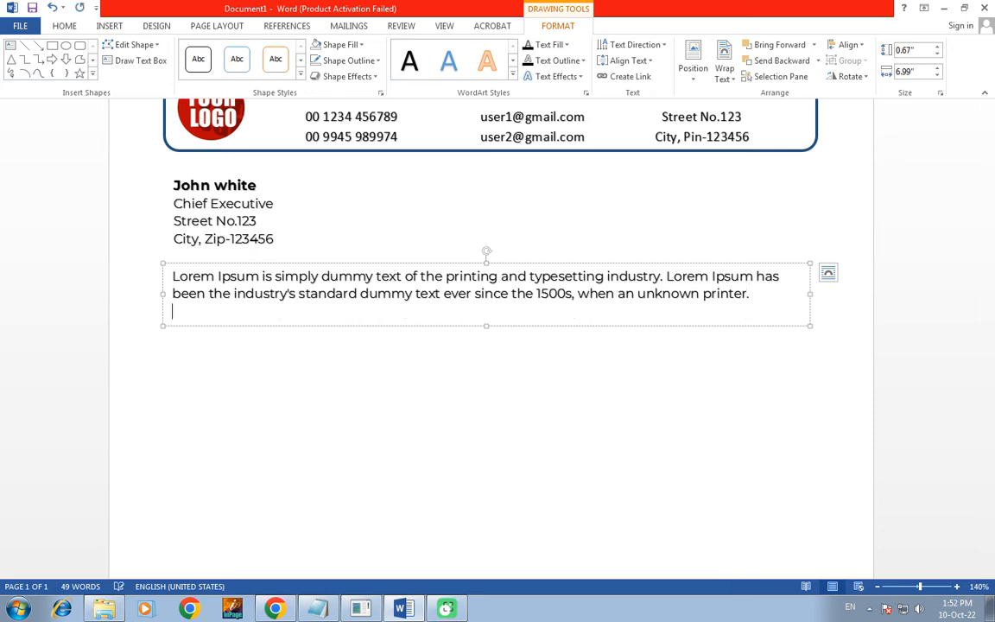
key(ctrl+v)
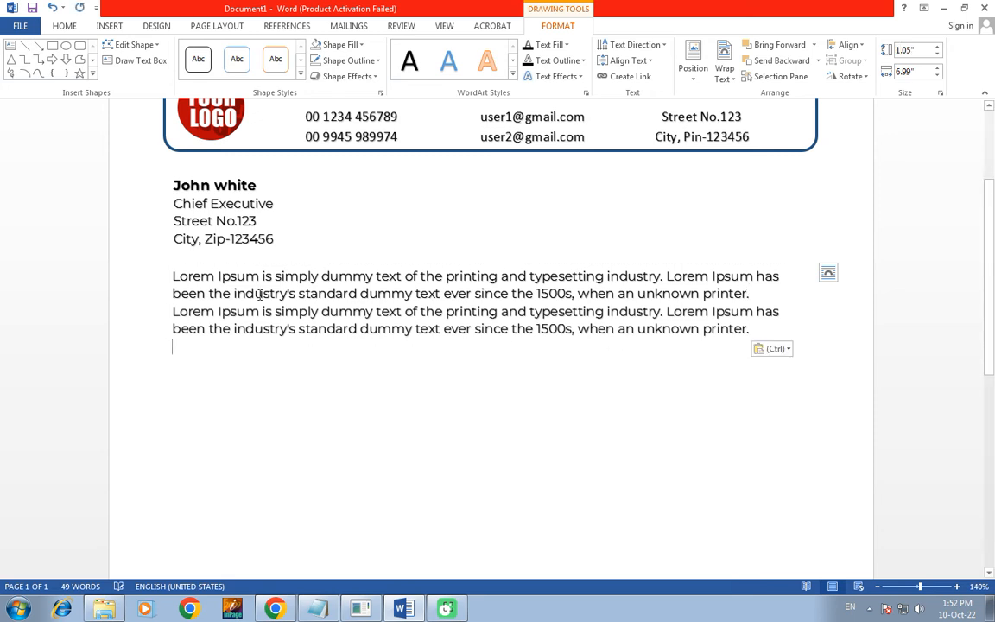
Set the line spacing of both Lorem Ipsum paragraphs to 1.5.
drag(234, 294, 266, 314)
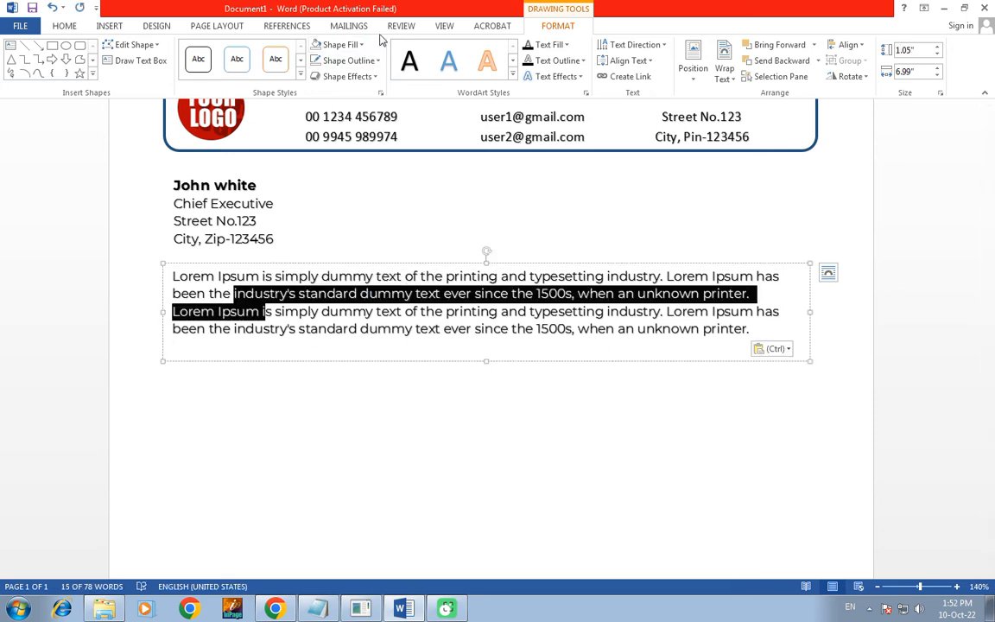
click(65, 26)
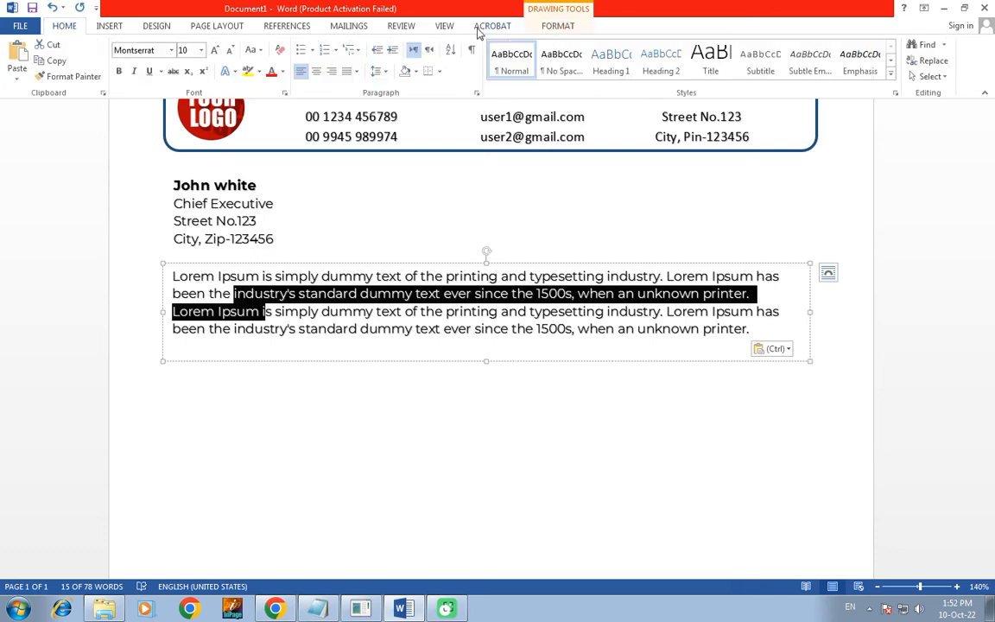
click(381, 72)
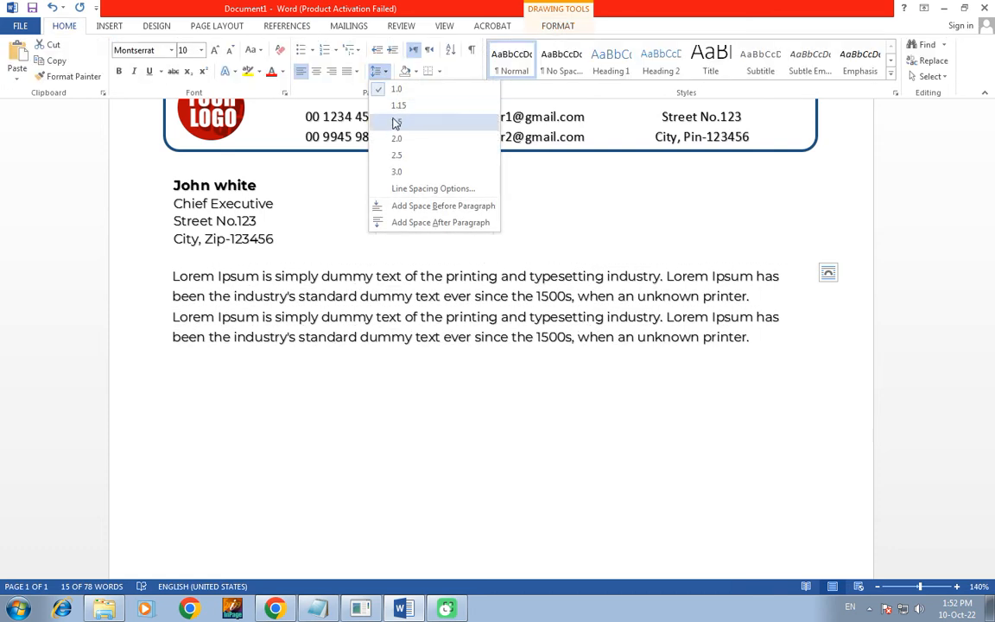
click(396, 121)
click(438, 346)
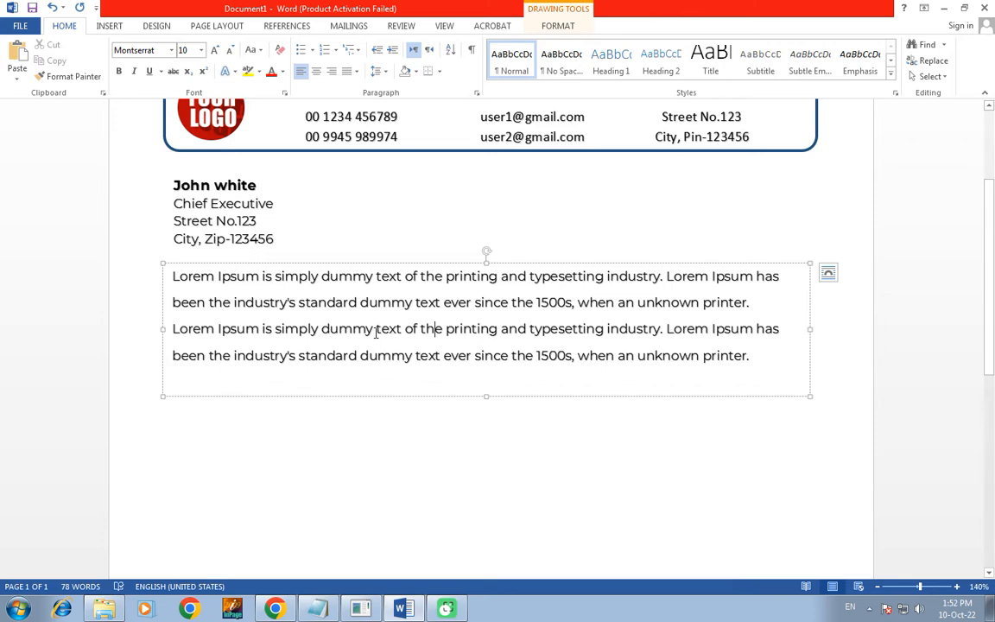
Set the line spacing of the second Lorem Ipsum paragraph to 1.0 and that of the first to 1.15.
drag(376, 328, 378, 355)
click(378, 71)
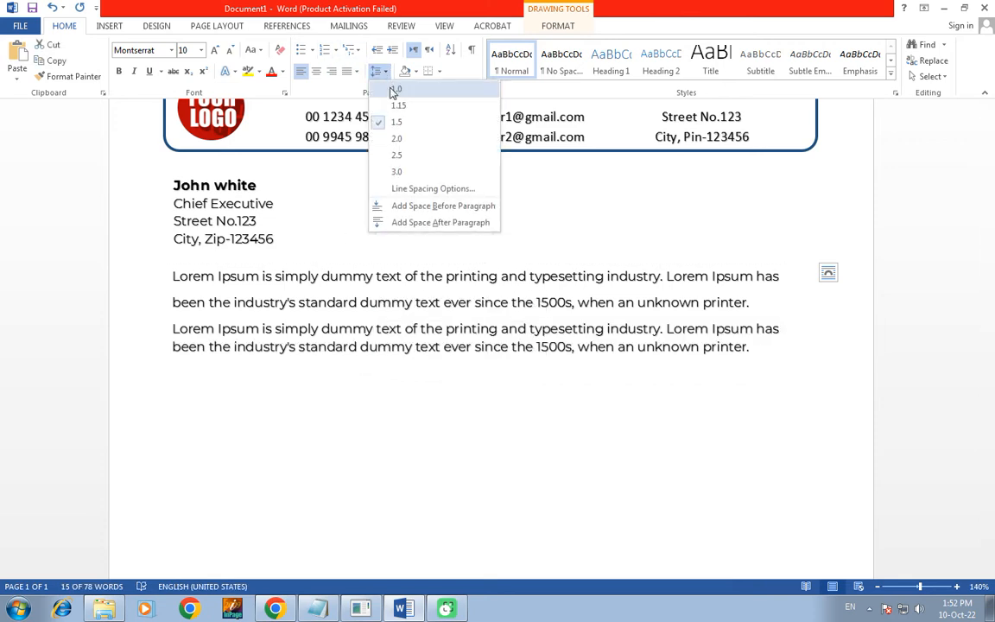
click(395, 89)
click(297, 277)
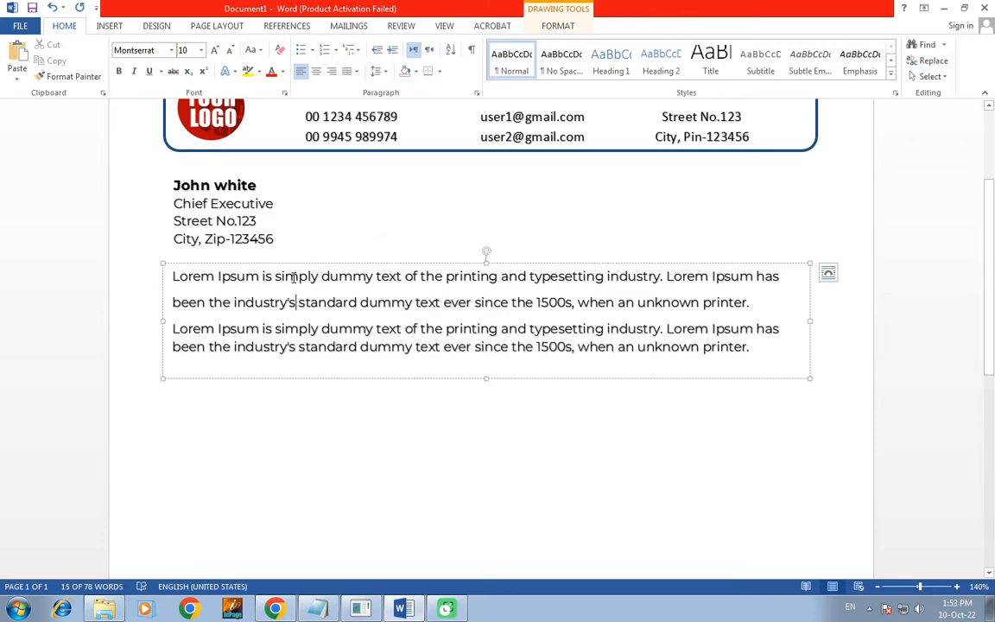
drag(297, 277, 330, 334)
click(378, 70)
click(393, 107)
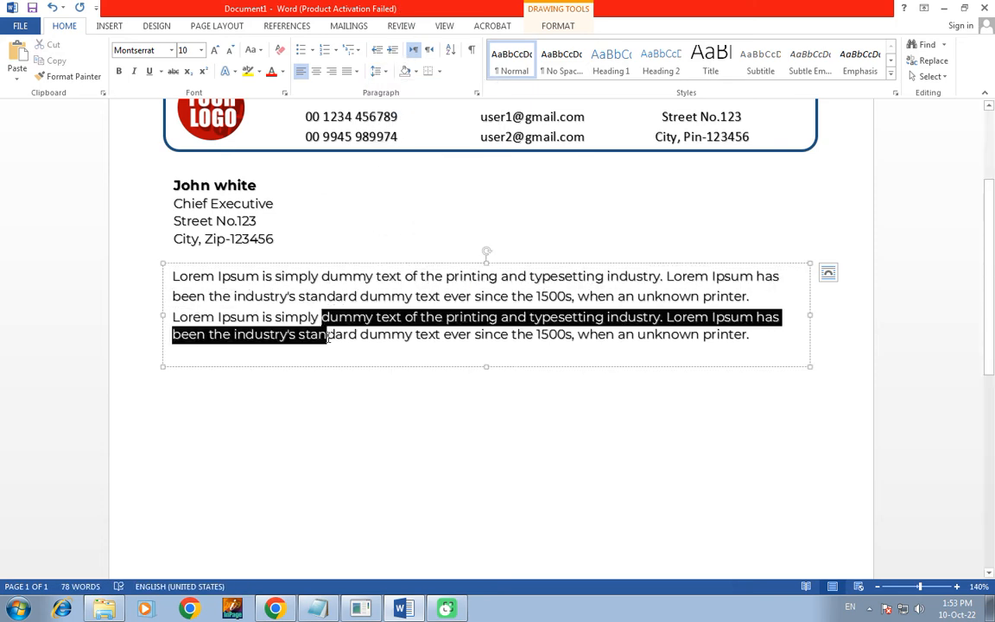
Set the line spacing of the second Lorem Ipsum paragraph to 1.15.
click(379, 70)
click(395, 121)
click(378, 71)
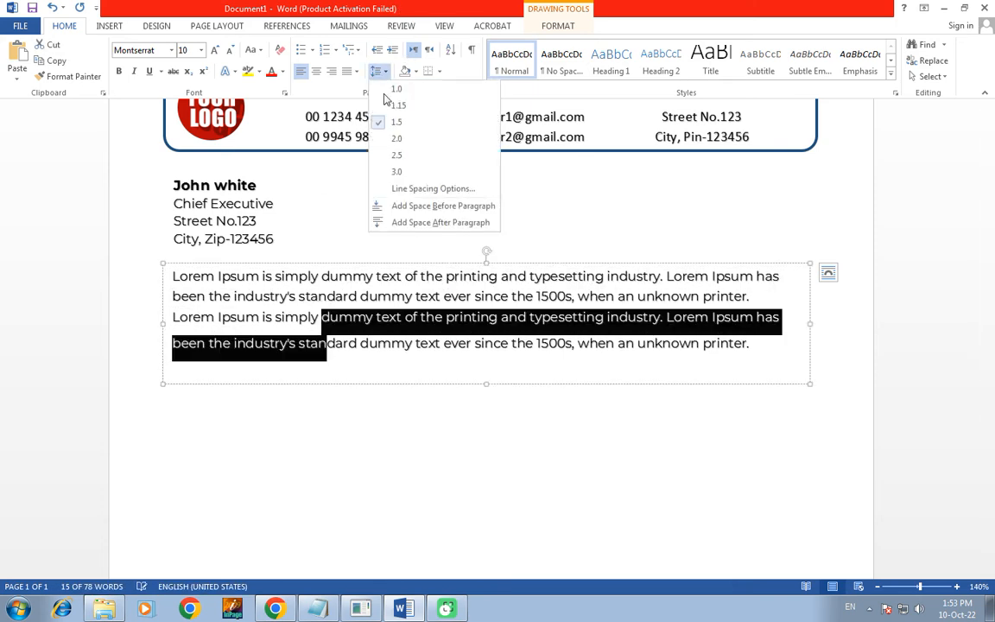
click(398, 106)
click(695, 335)
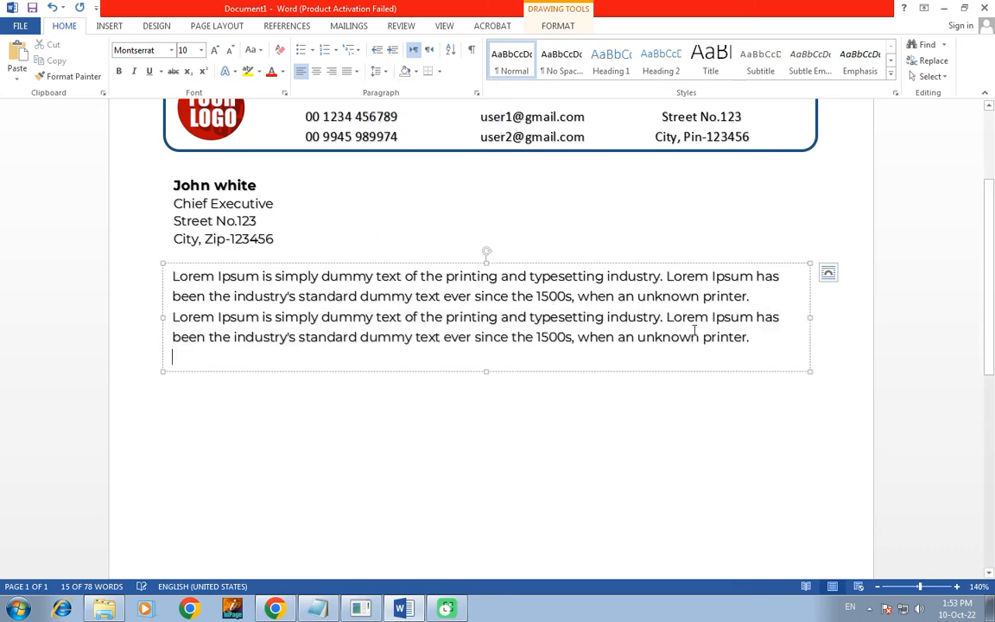
Copy both Lorem Ipsum paragraphs and paste them underneath as the third and fourth paragraphs in the same text box.
drag(175, 319, 295, 336)
click(169, 278)
drag(174, 277, 754, 340)
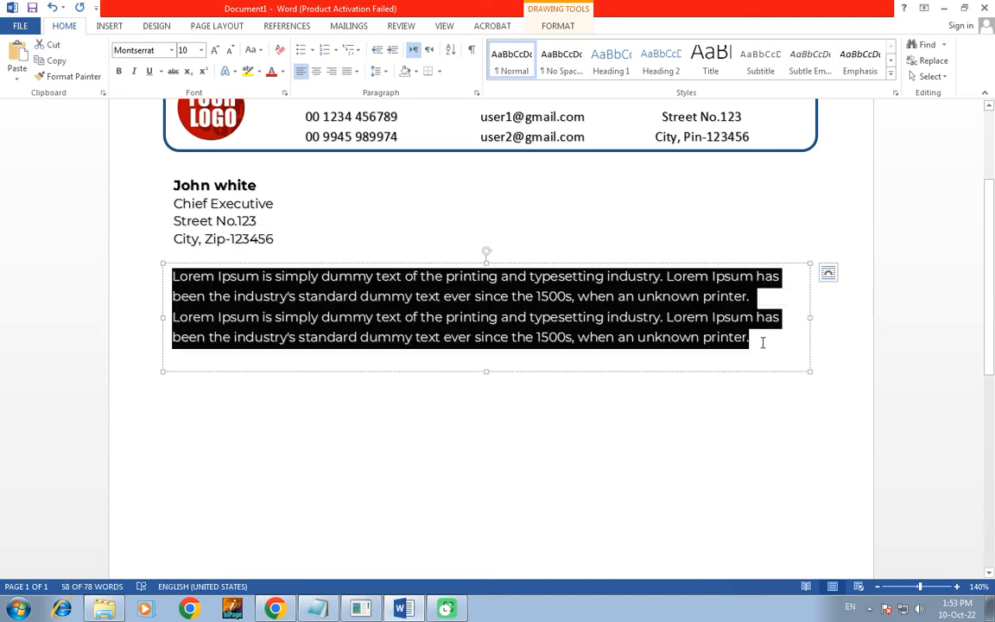
click(764, 344)
key(Return)
text(Lorem Ipsum is simply dummy text of the printing and typesetting industry. Lorem Ipsum has been the industry's standard dummy text ever since the 1500s, when an unknown printer. Lorem Ipsum is simply dummy text of the printing and typesetting industry. Lorem Ipsum has been the industry's standard dummy text ever since the 1500s, when an unknown printer.)
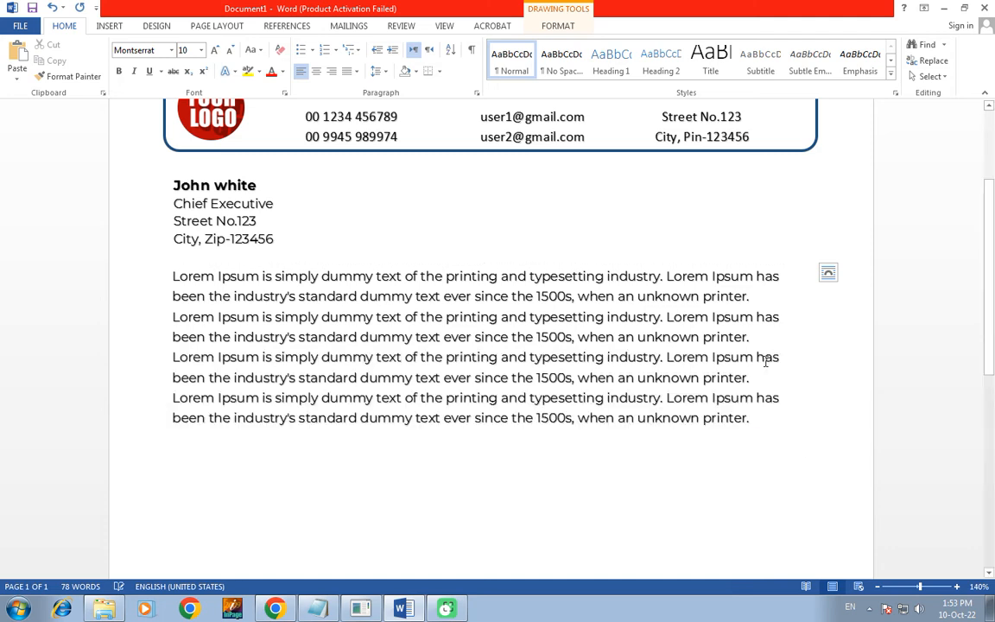
key(ctrl)
key(Escape)
Justify all four Lorem Ipsum paragraphs.
drag(321, 276, 361, 415)
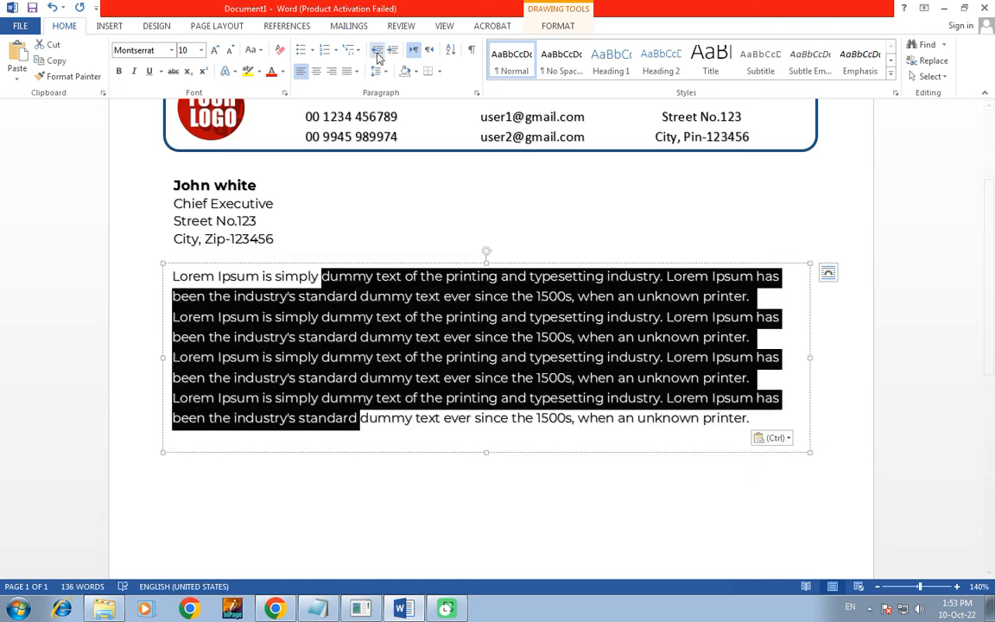
click(346, 71)
click(559, 344)
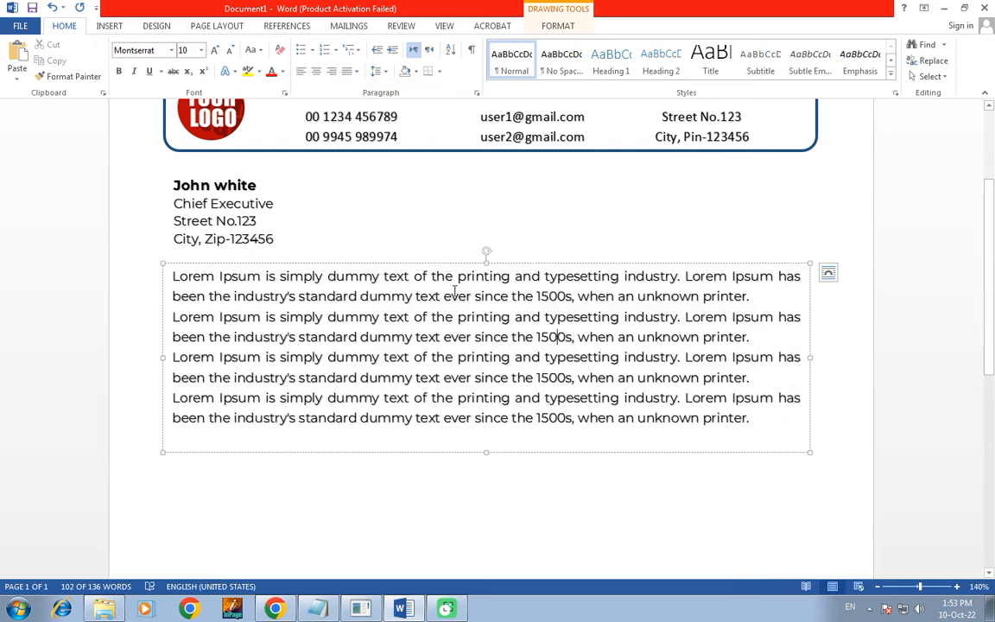
Extend the Lorem Ipsum text box downward and paste the two copied paragraphs again below the existing four.
scroll(456, 288, down, 4)
scroll(456, 288, down, 2)
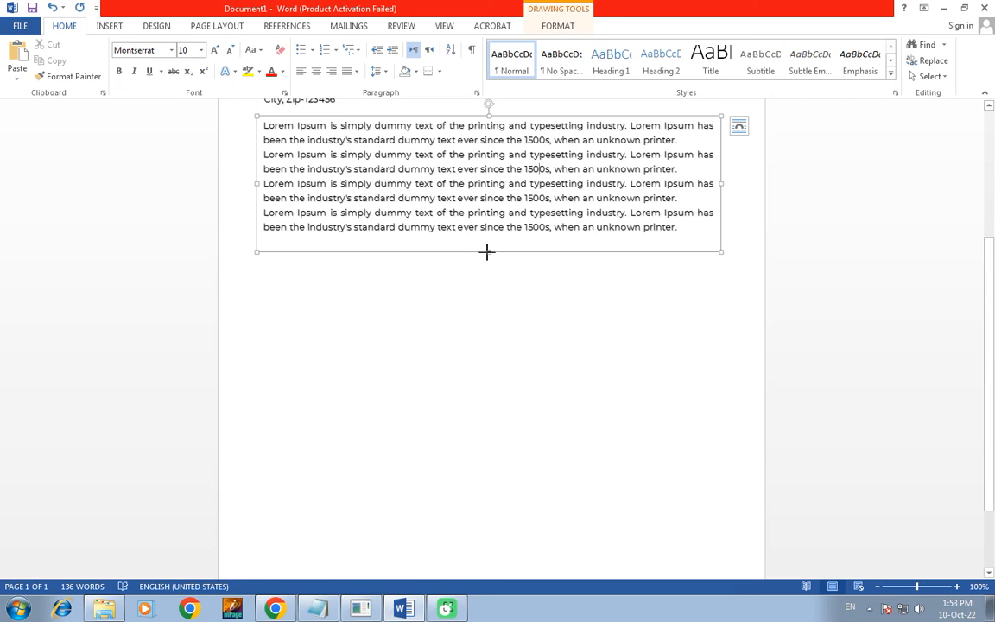
drag(487, 251, 489, 306)
click(465, 258)
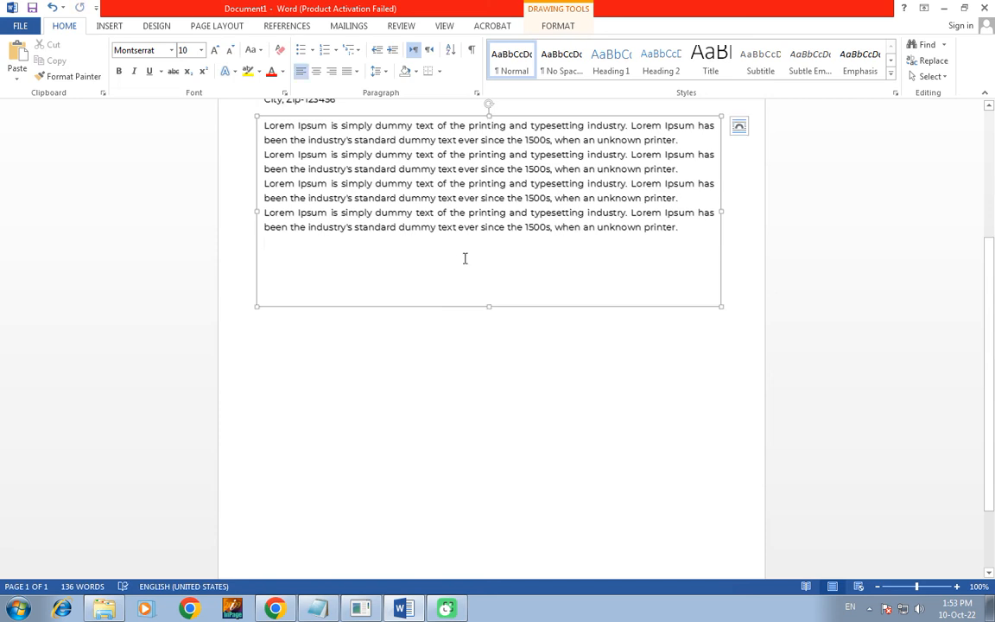
text(Lorem Ipsum is simply dummy text of the printing and typesetting industry. Lorem Ipsum has been the industry's standard dummy text ever since the 1500s, when an unknown printer. Lorem Ipsum is simply dummy text of the printing and typesetting industry. Lorem Ipsum has been the industry's standard dummy text ever since the 1500s, when an unknown printer.)
Justify the two newly pasted Lorem Ipsum paragraphs at the end of the text box.
drag(431, 242, 437, 289)
click(355, 70)
click(355, 90)
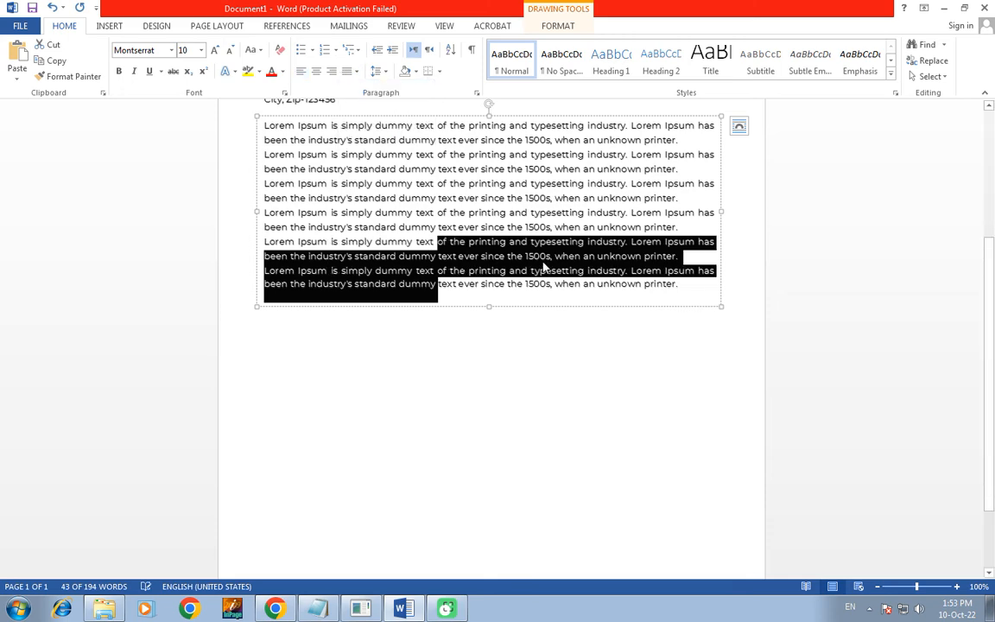
click(506, 324)
Nudge the Lorem Ipsum text box up, extend it downward, and set the line spacing of its six paragraphs to 1.5.
scroll(494, 364, down, 3)
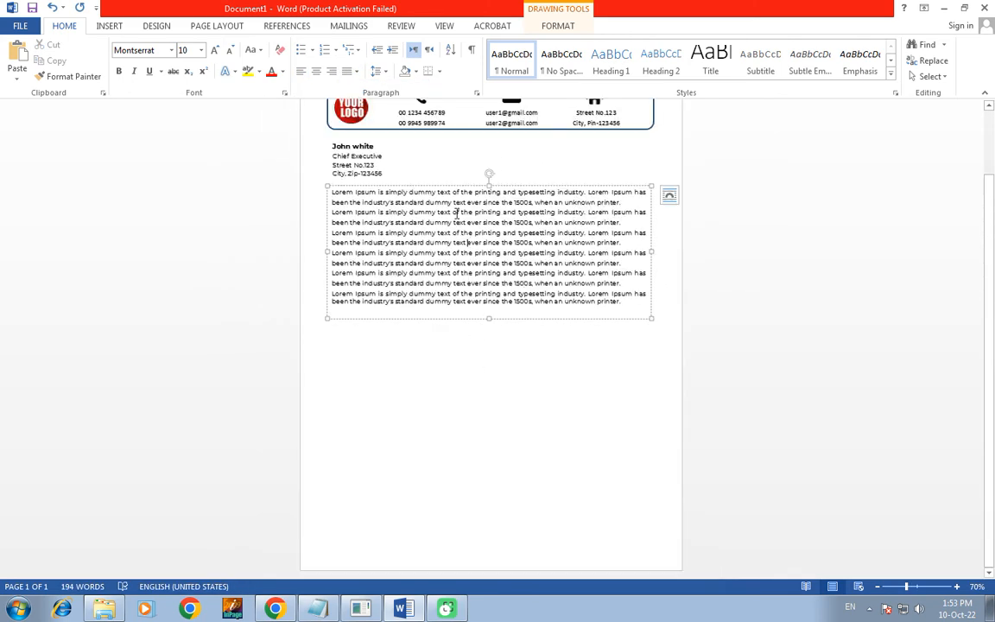
drag(456, 186, 455, 186)
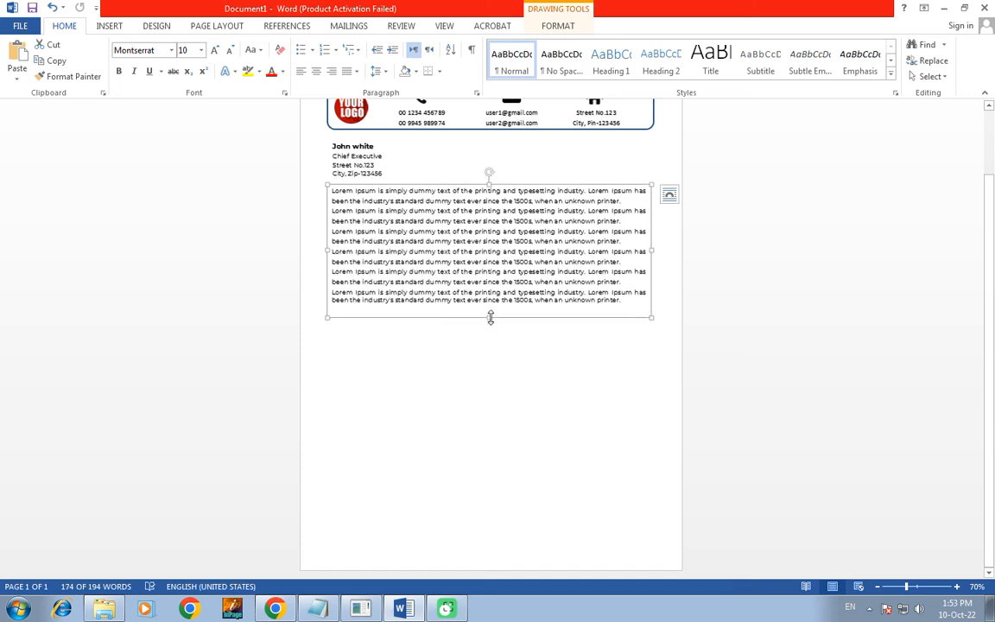
drag(490, 326, 490, 349)
drag(410, 191, 453, 343)
click(378, 71)
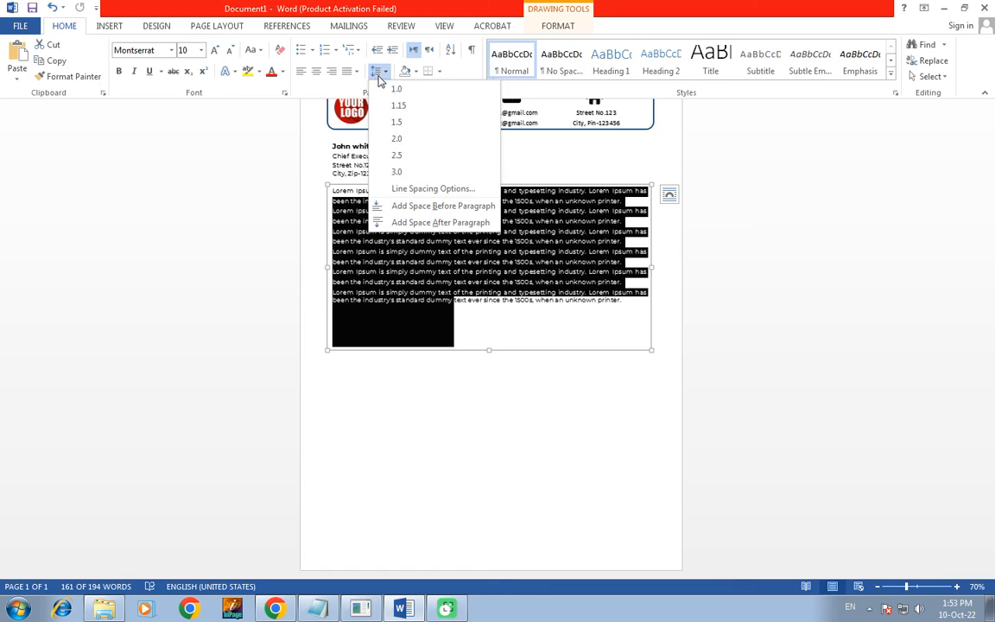
click(396, 126)
click(515, 297)
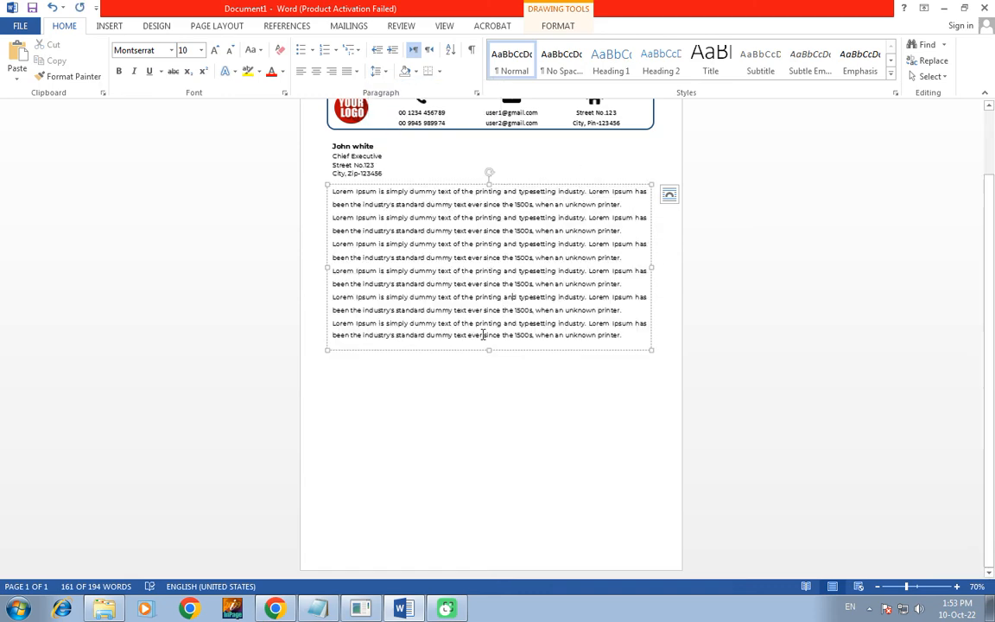
drag(489, 350, 490, 357)
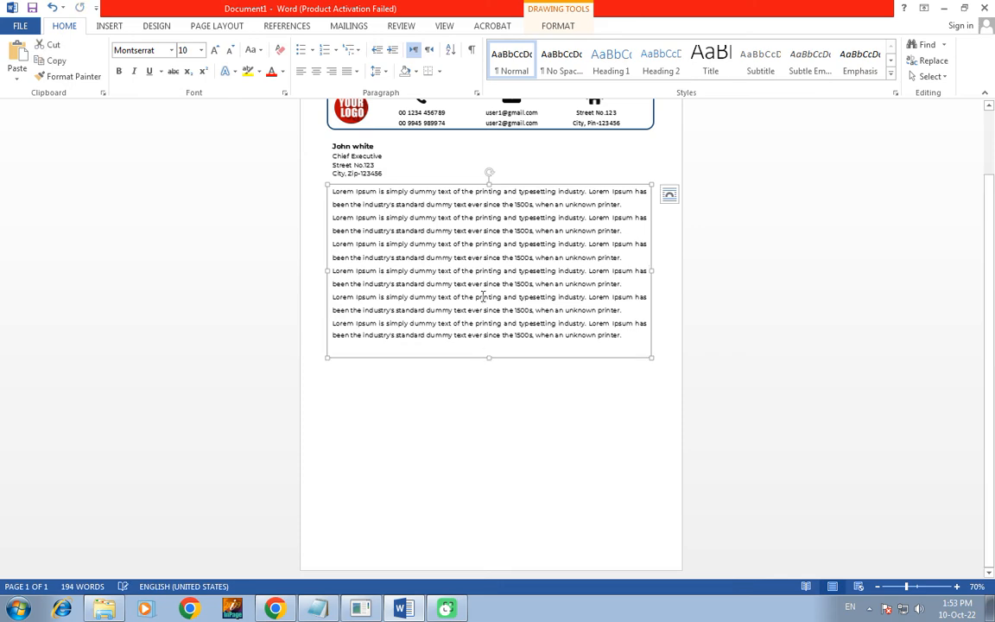
click(496, 446)
scroll(493, 417, up, 2)
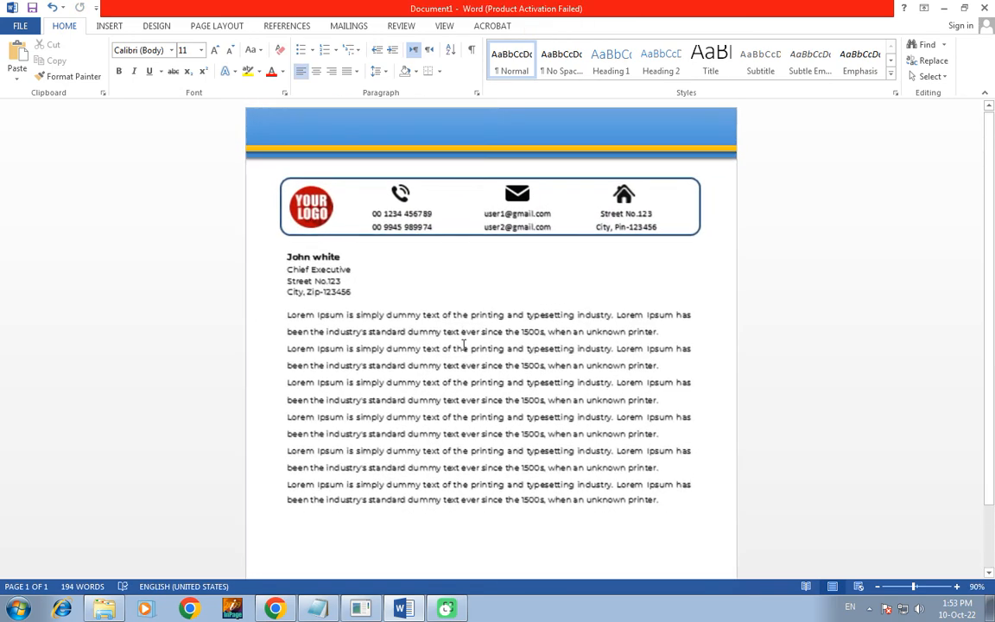
Duplicate the recipient address block and place the copy directly below the Lorem Ipsum text, keeping the same left alignment.
scroll(459, 324, down, 2)
click(320, 154)
drag(328, 132, 344, 404)
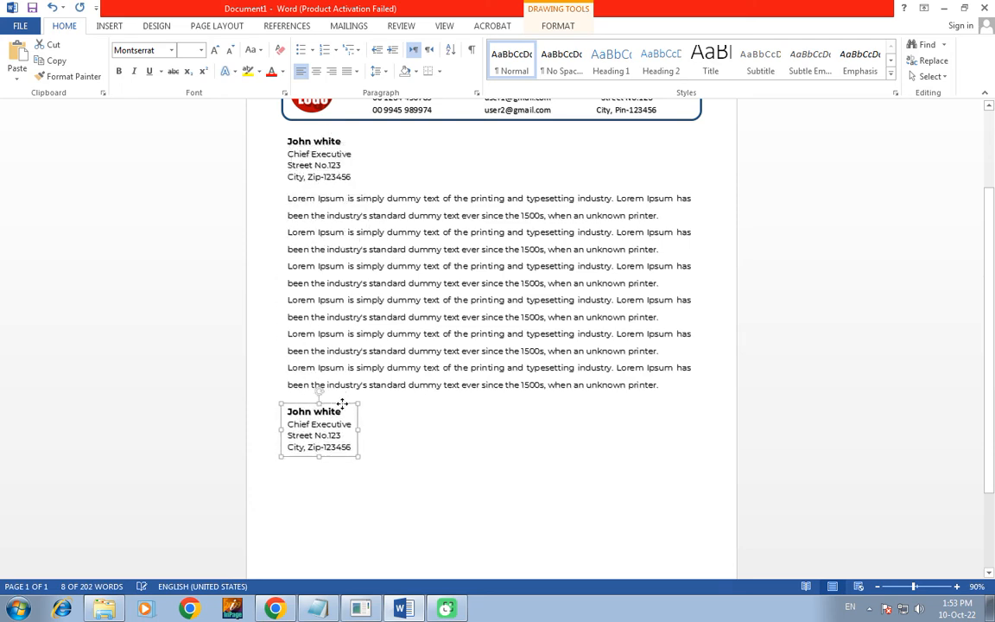
Replace the duplicated block's text with the lines "Date" and "10-10-2022" copied from the Notepad file letter head pad.
scroll(338, 372, down, 1)
scroll(345, 343, up, 8)
key(ctrl+a)
triple_click(186, 360)
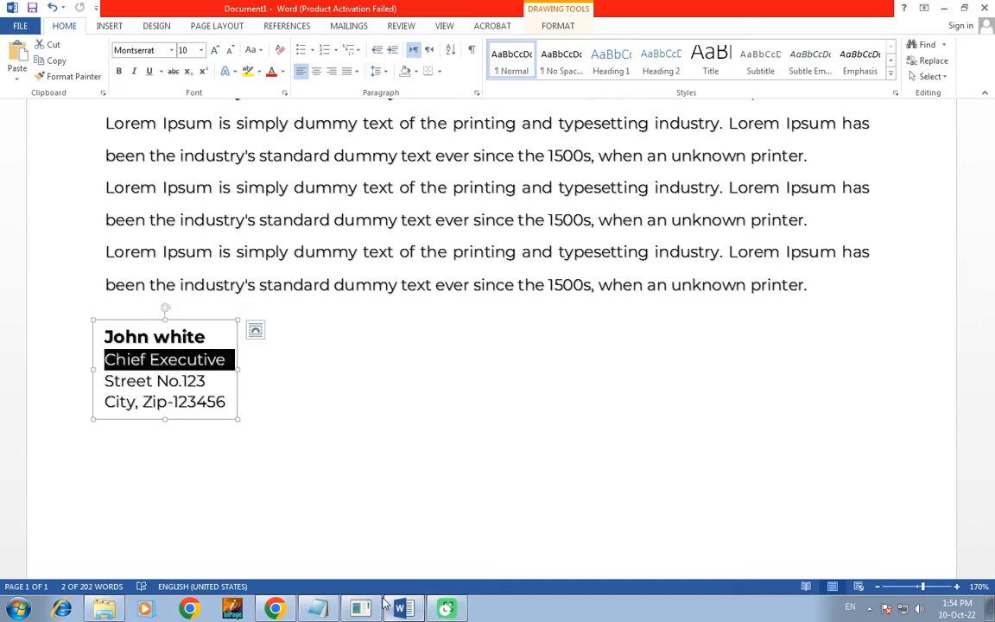
click(324, 609)
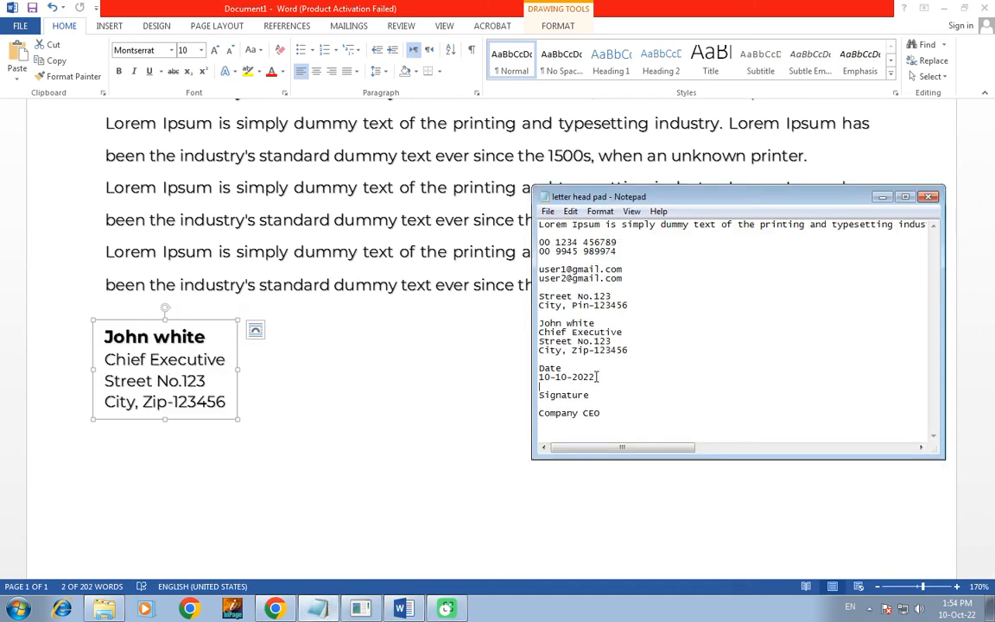
drag(596, 377, 540, 369)
key(ctrl+c)
double_click(193, 380)
key(ctrl+a)
key(ctrl+v)
Remove the bold from both lines of the date text box and set their font size to 10.
triple_click(183, 355)
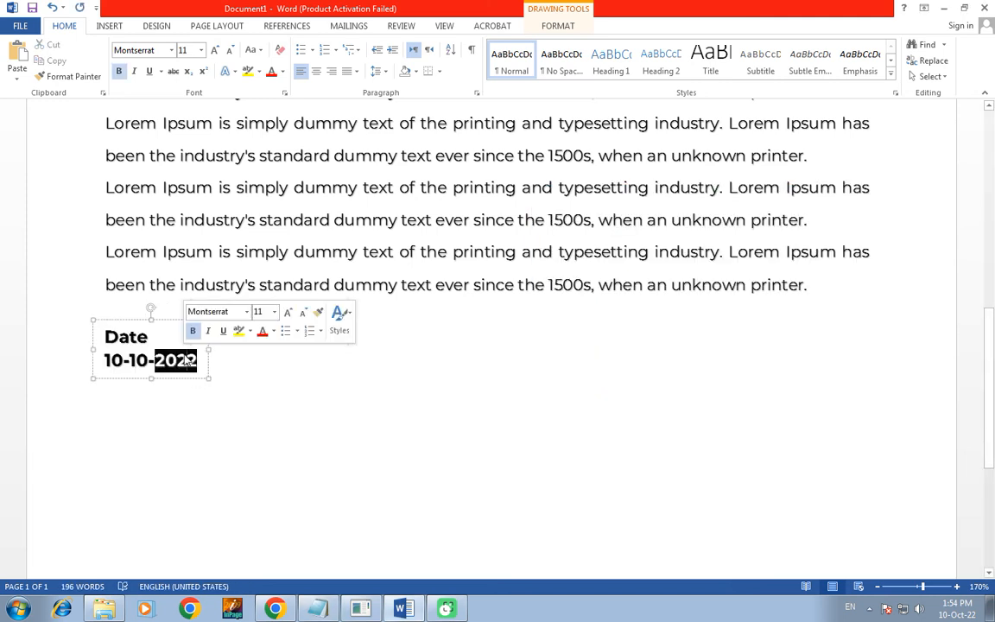
key(ctrl+a)
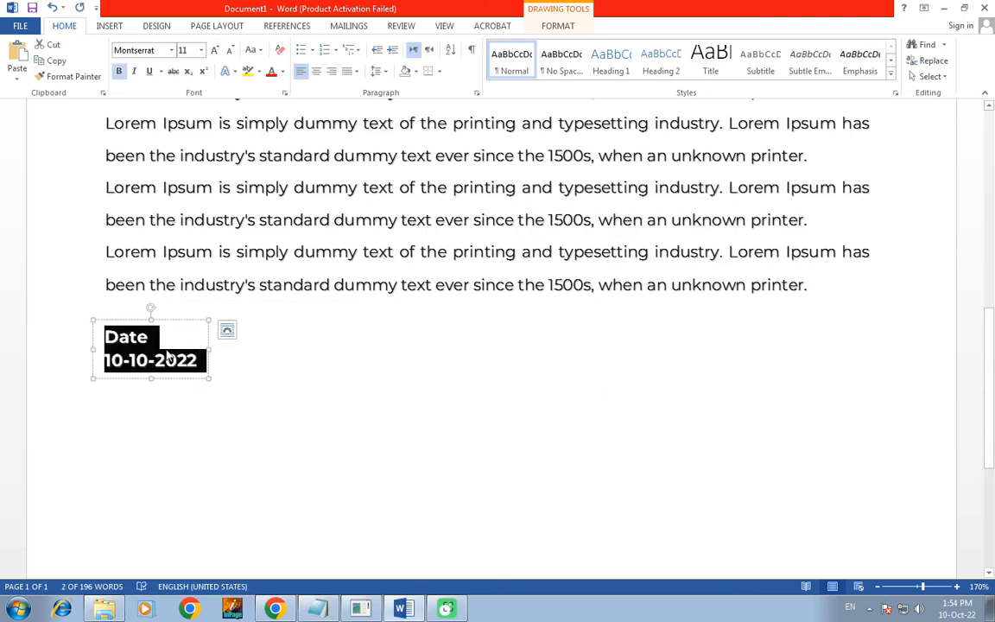
click(190, 52)
text(10)
key(Return)
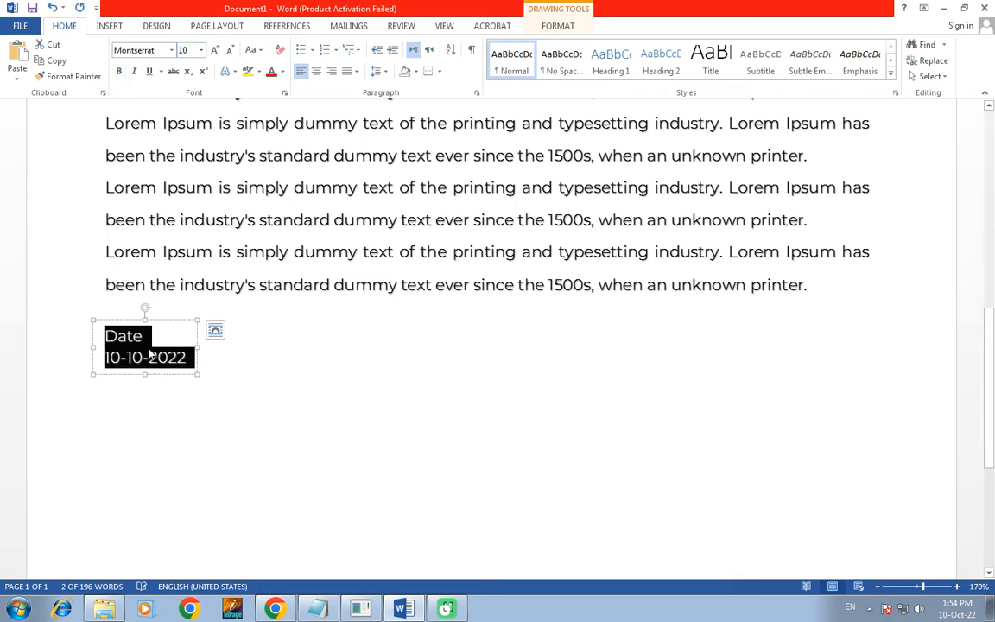
Make the word "Date" bold in the date text box.
click(157, 338)
double_click(134, 336)
key(ctrl+b)
click(157, 356)
Place a copy of the date text box at the opposite end of the row, near the page's right margin.
drag(186, 326, 855, 332)
ctrl+click(144, 358)
key(Delete)
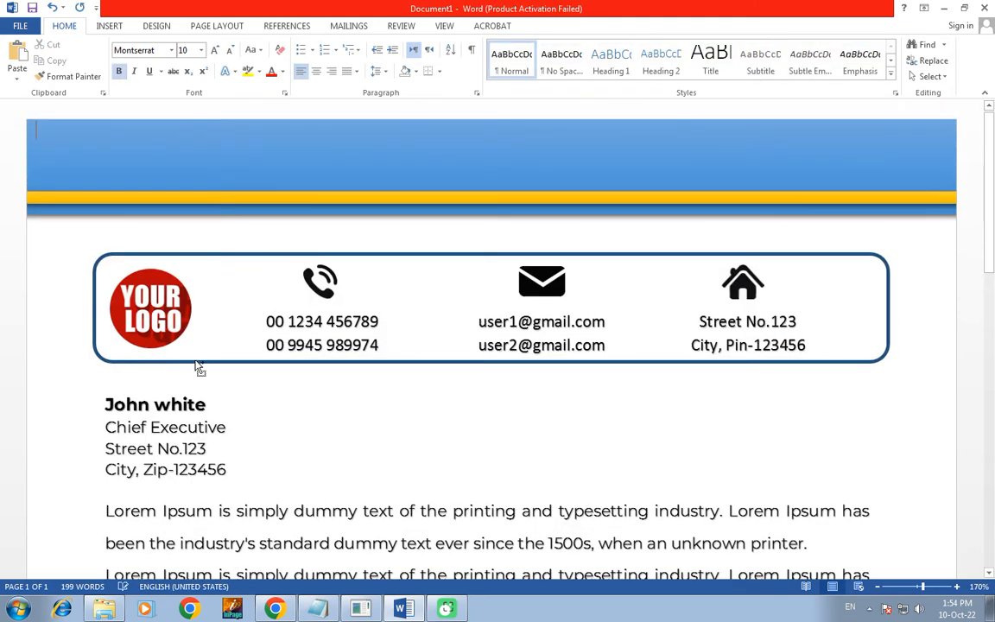
Align the top edges of the two date text boxes.
scroll(459, 307, down, 10)
click(120, 267)
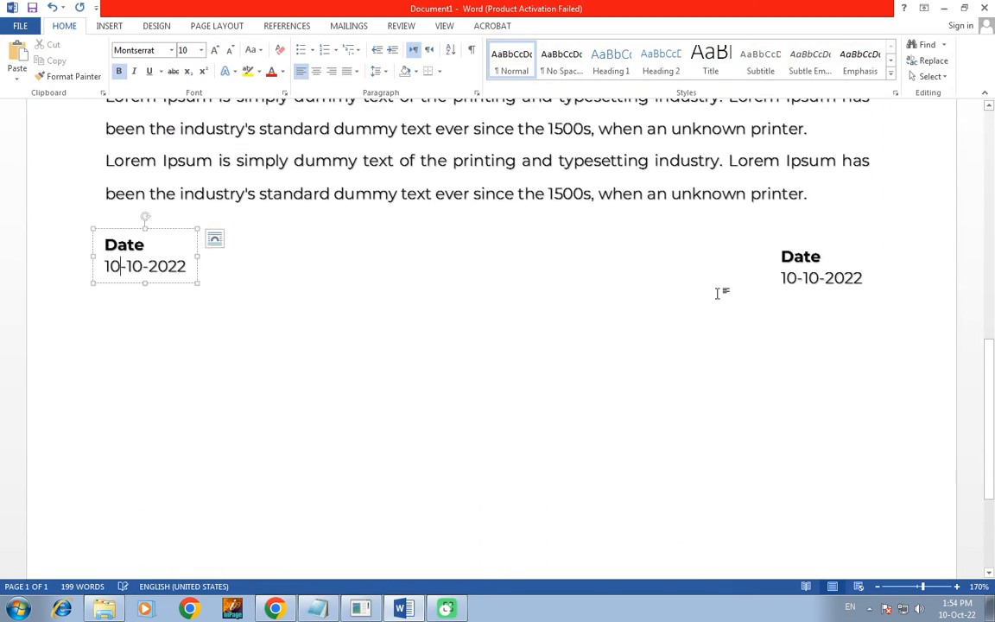
ctrl+click(796, 276)
click(558, 26)
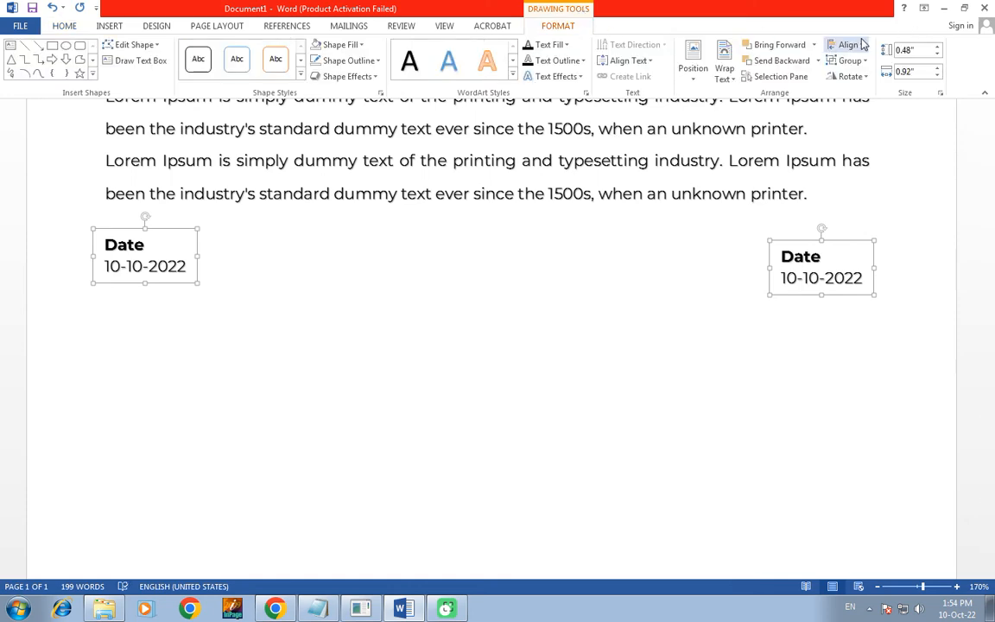
click(846, 44)
click(866, 111)
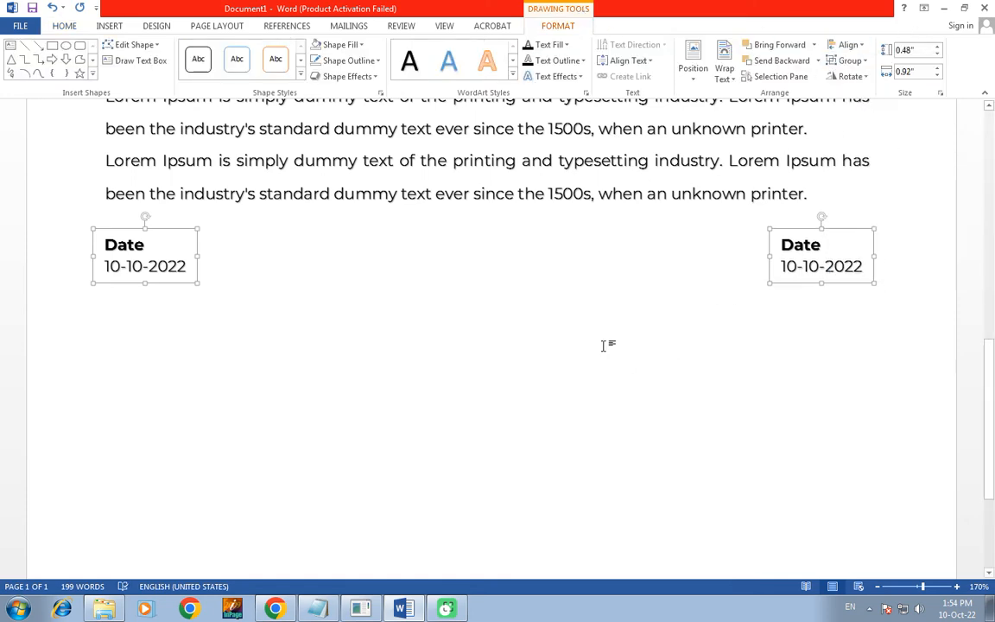
click(604, 345)
Replace the text of the right-hand date box with "Signature" copied from the Notepad file letter head pad.
scroll(752, 322, down, 11)
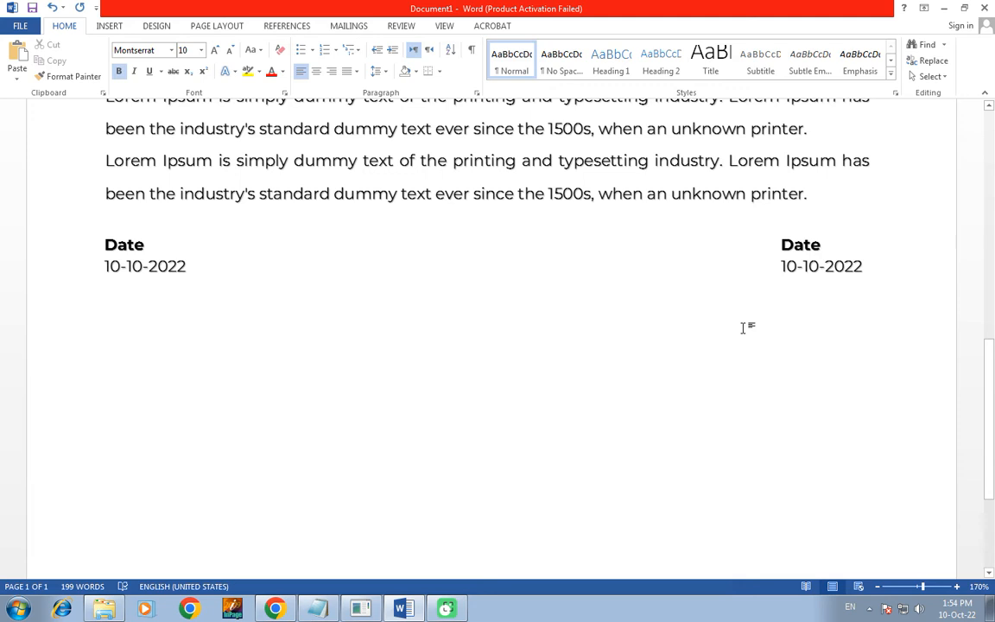
click(317, 609)
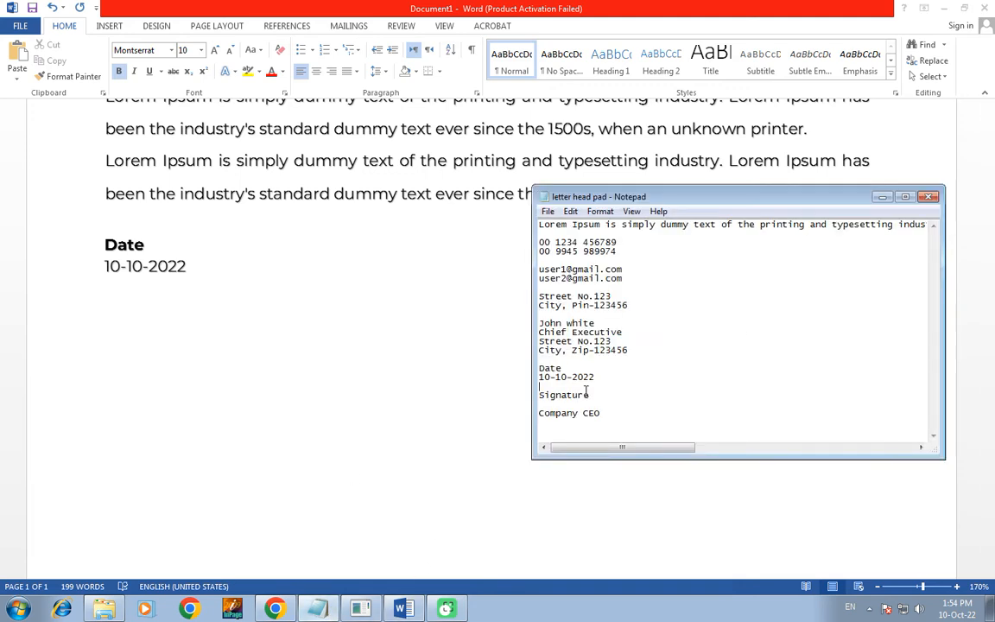
drag(591, 394, 515, 395)
key(ctrl+c)
click(462, 390)
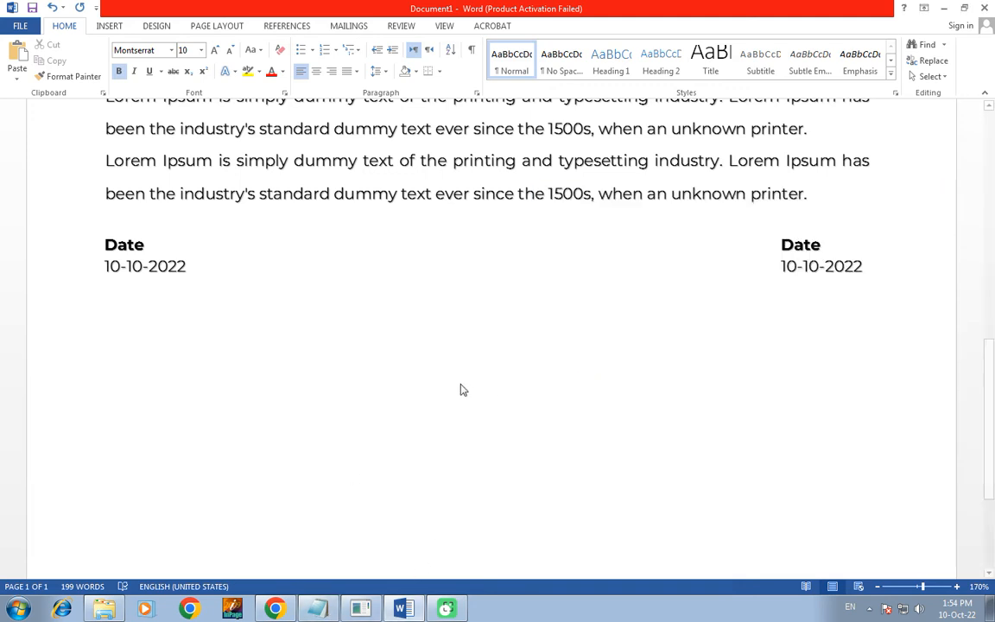
triple_click(820, 269)
key(ctrl+a)
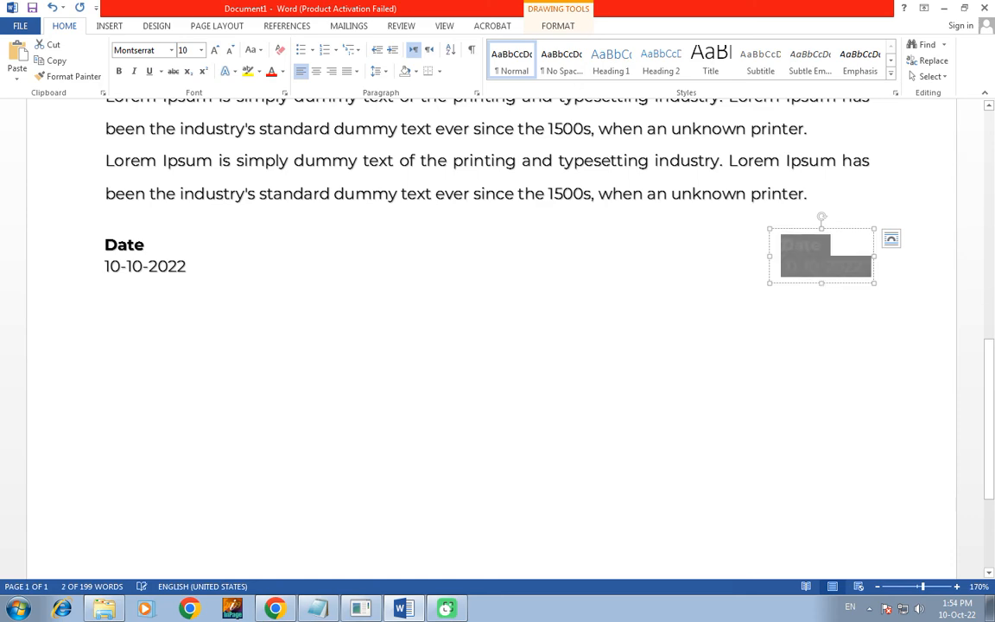
key(ctrl+v)
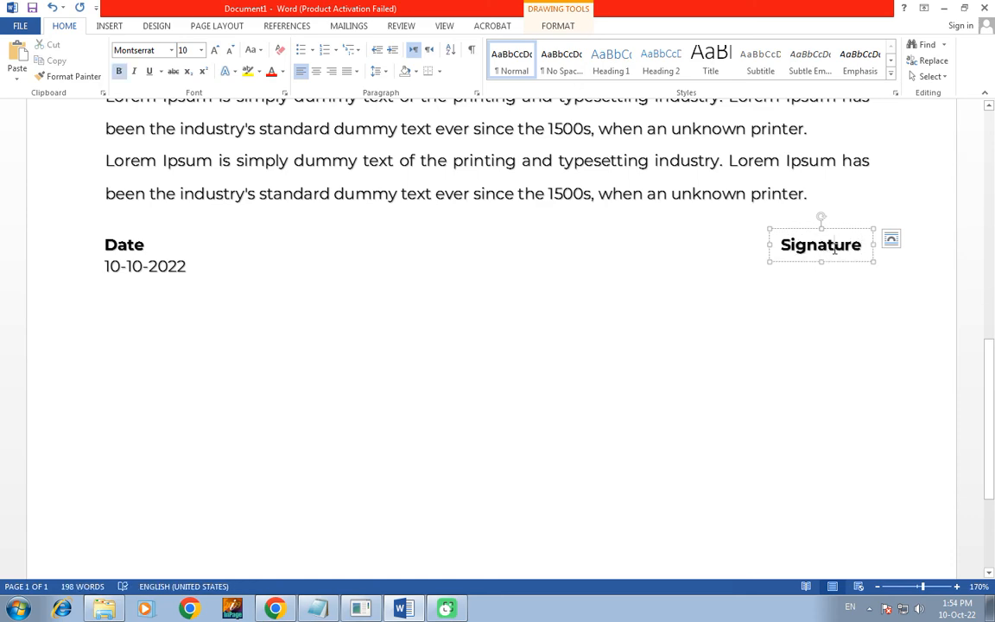
click(833, 303)
Draw a rectangle about 1.46" wide and 0.44" high directly below the Signature label.
scroll(832, 302, up, 5)
scroll(833, 311, down, 5)
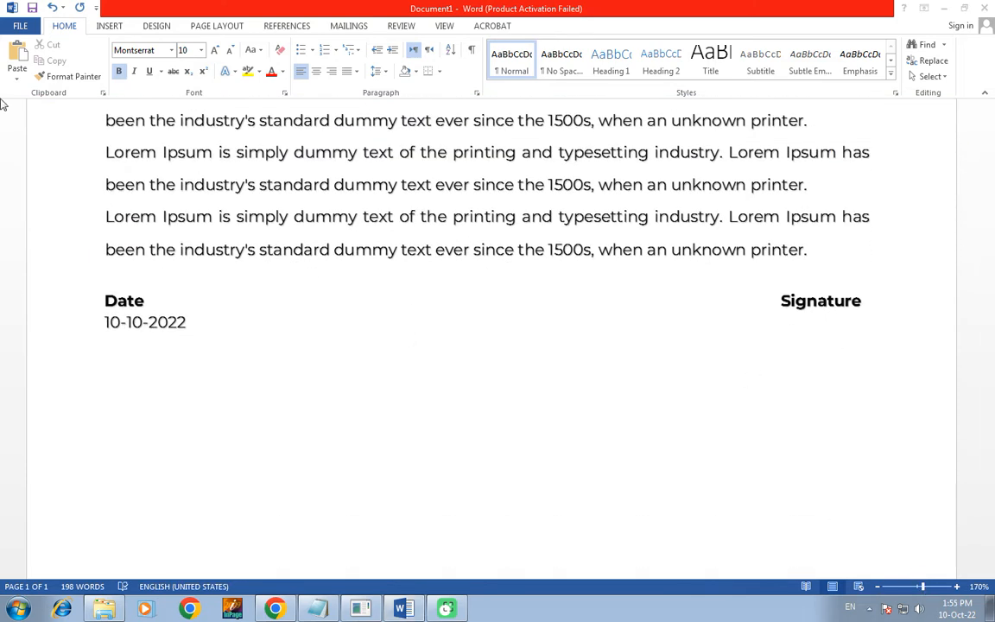
click(109, 25)
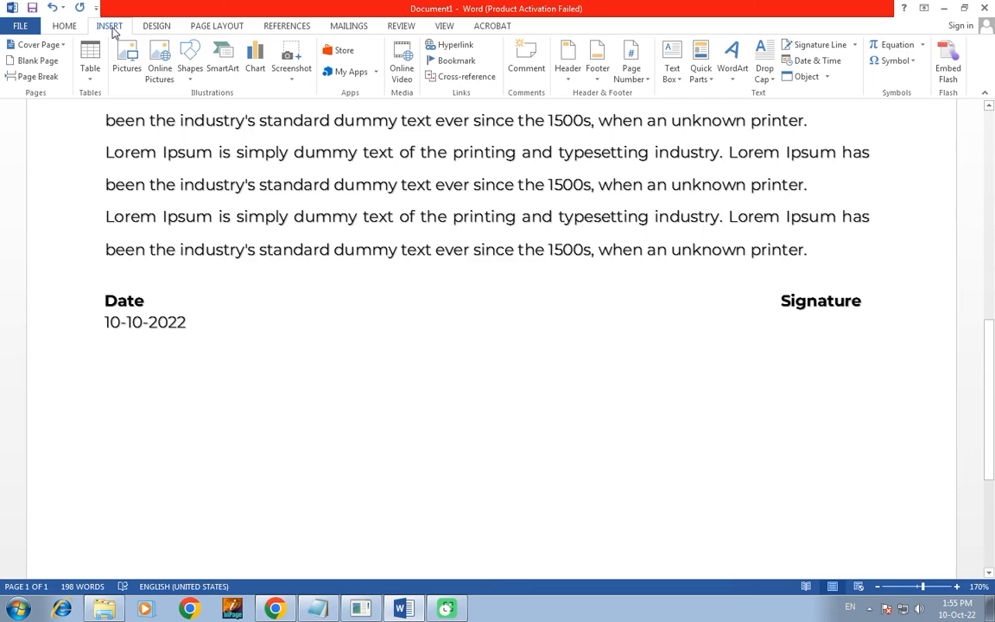
click(190, 68)
click(208, 109)
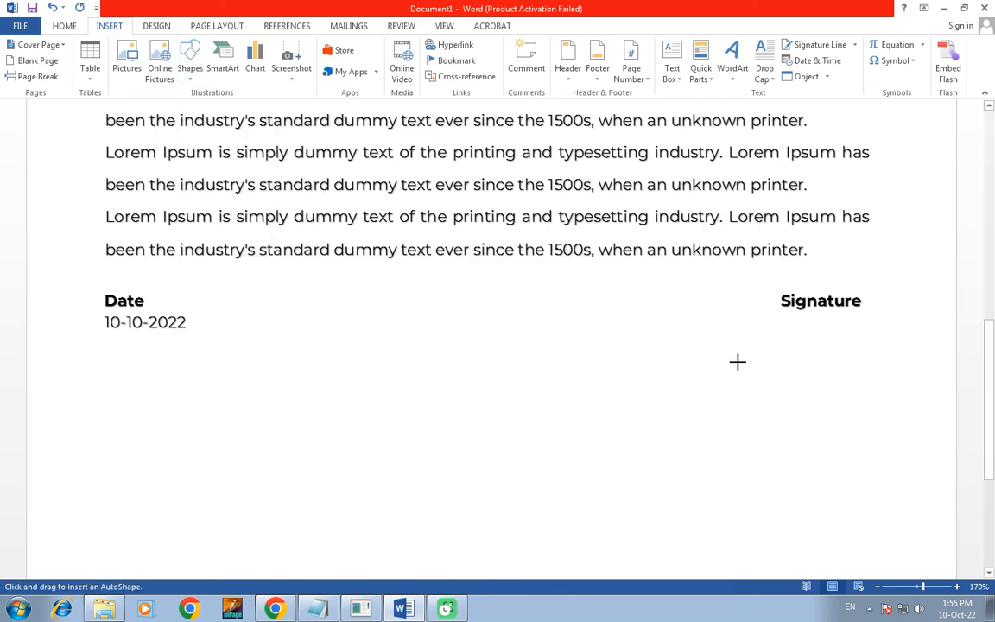
mouse_move(736, 324)
mouse_down()
mouse_move(873, 355)
mouse_move(901, 373)
mouse_up()
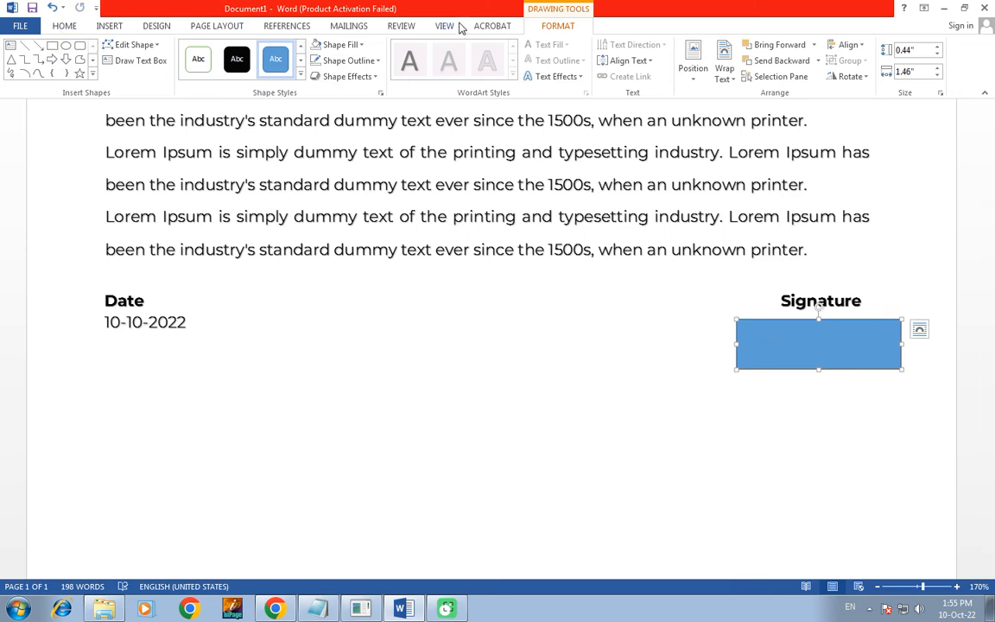
Fill the rectangle below the Signature label with the signature picture file download from the Documents library.
click(336, 48)
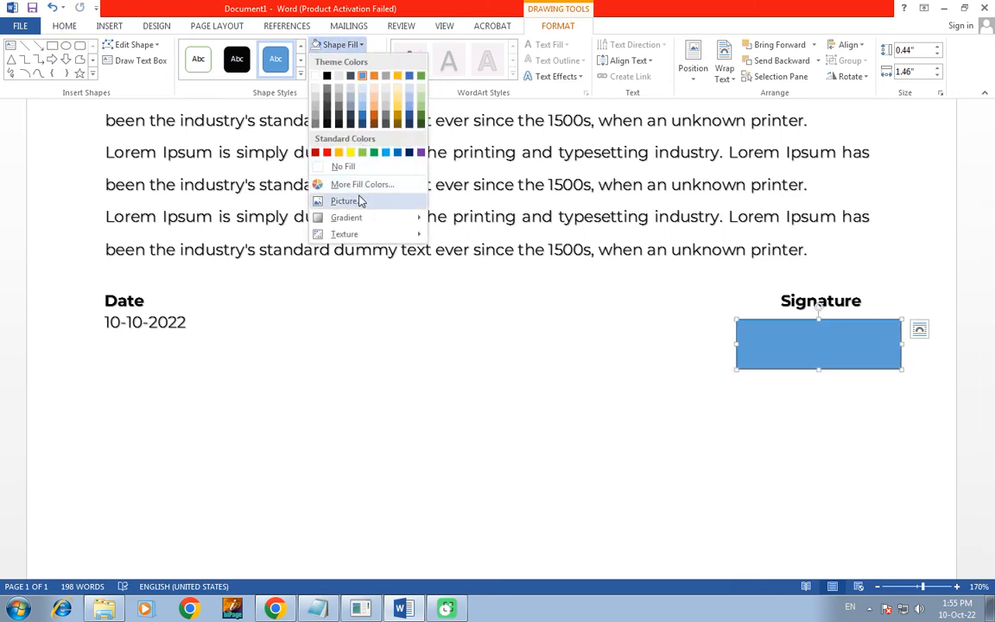
click(333, 199)
click(498, 333)
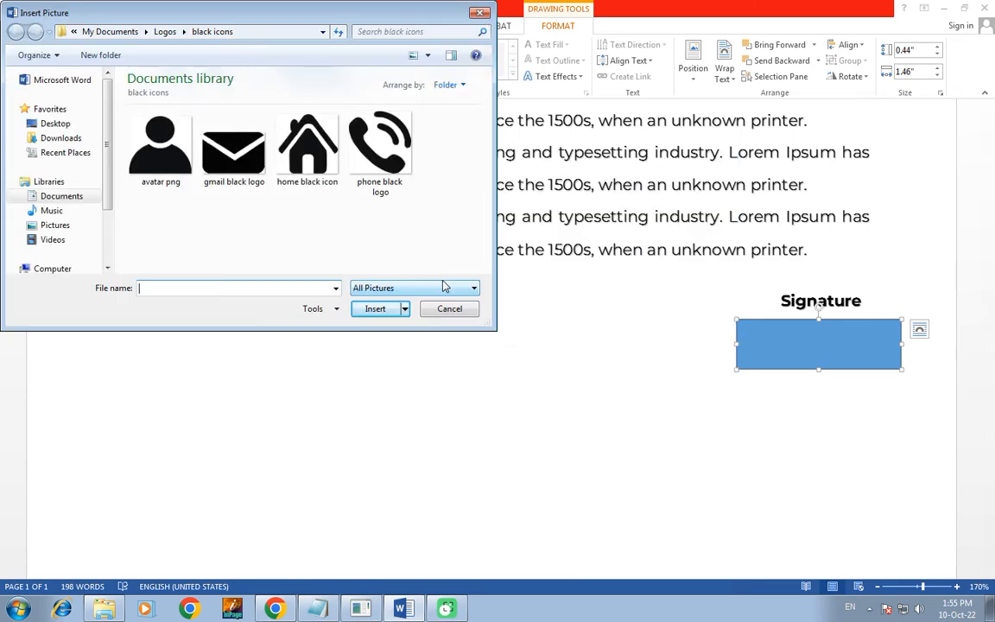
click(61, 196)
scroll(250, 156, down, 3)
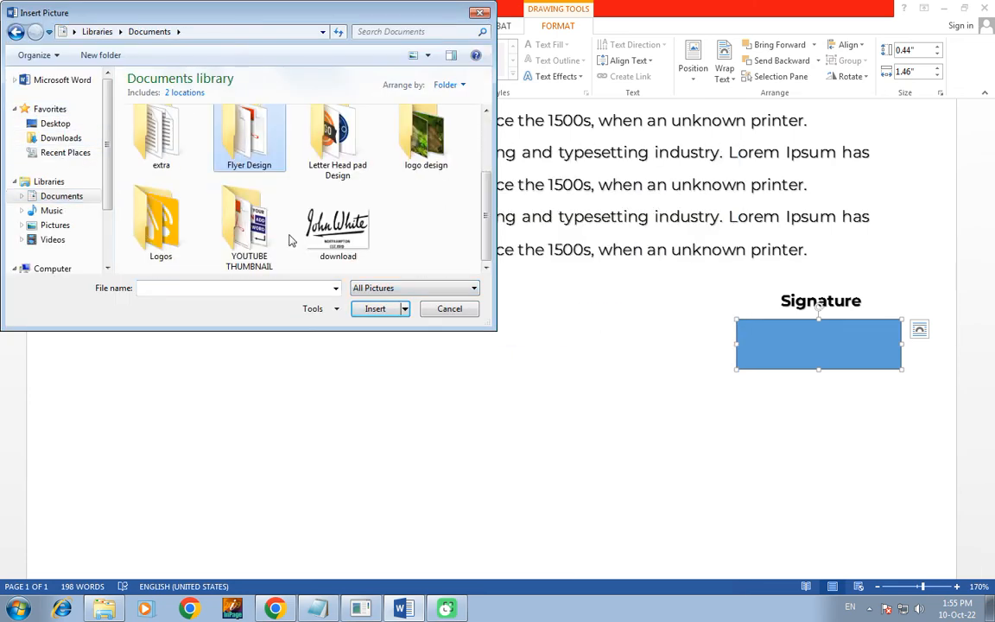
click(329, 235)
click(372, 309)
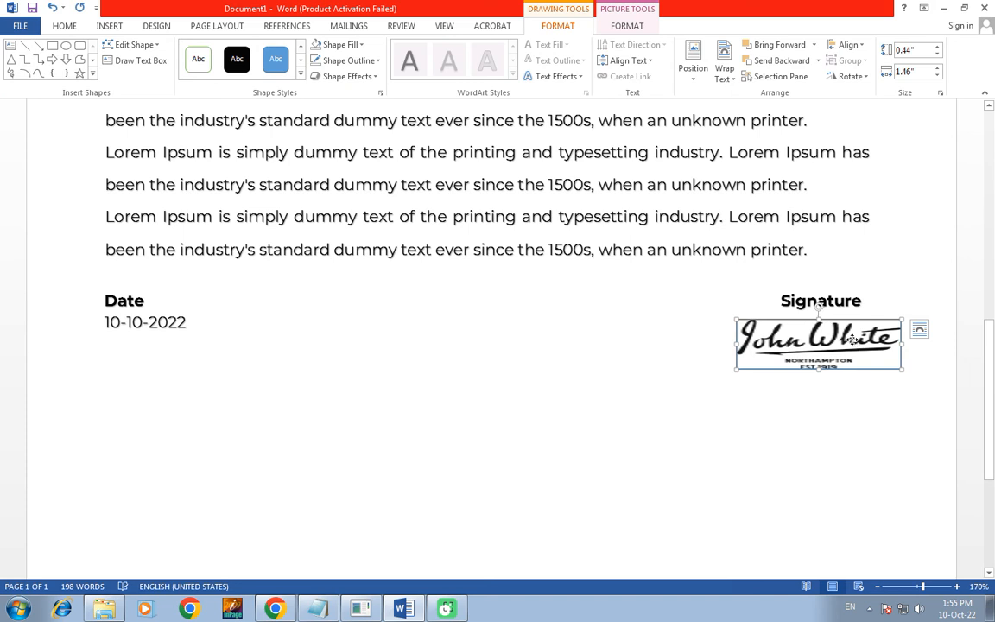
Centre the signature picture rectangle under the Signature label and remove its outline.
drag(852, 339, 857, 342)
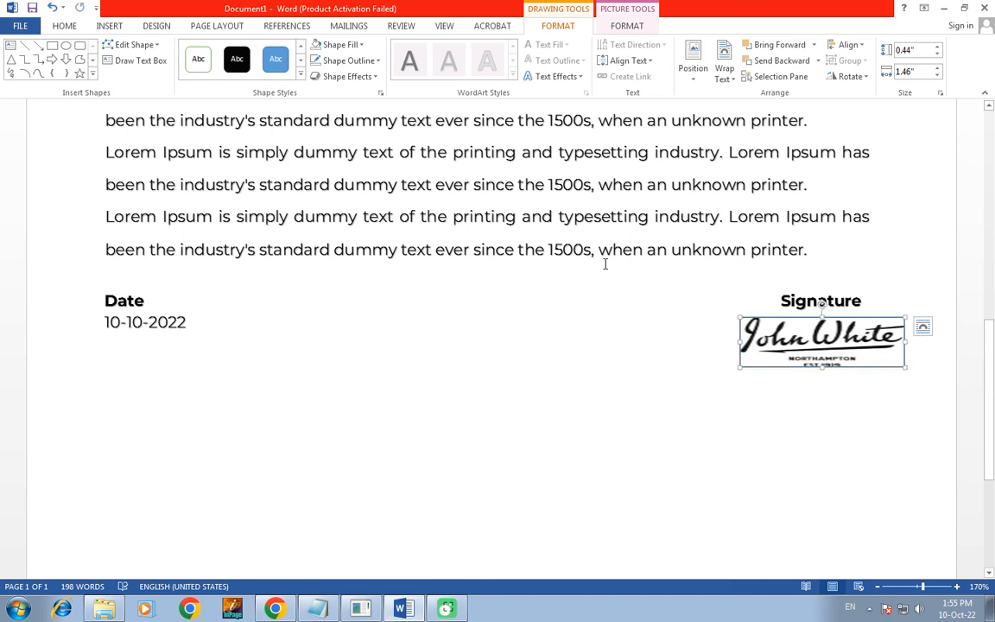
click(378, 61)
click(368, 188)
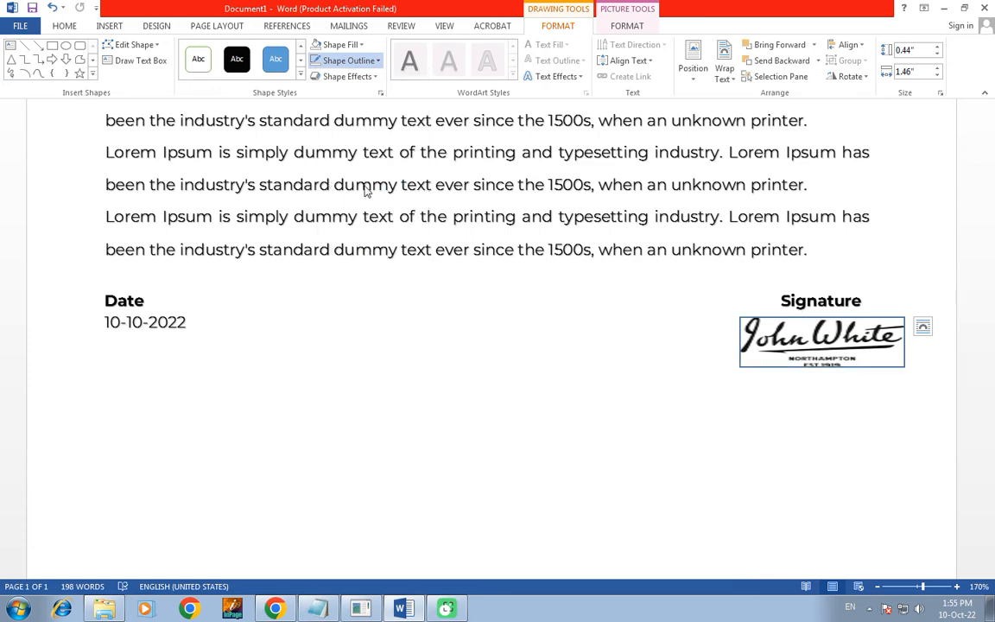
scroll(778, 350, up, 5)
click(770, 344)
Place a copy of the Signature label directly below the signature picture.
scroll(771, 345, down, 5)
scroll(772, 346, down, 3)
scroll(795, 209, up, 1)
click(831, 177)
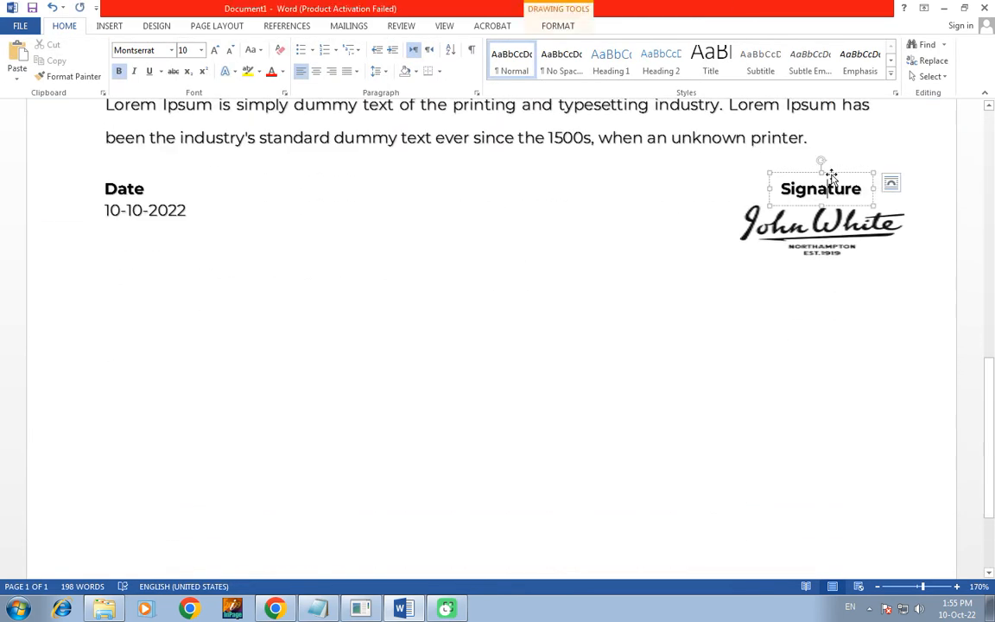
mouse_move(833, 177)
mouse_down()
mouse_move(851, 187)
mouse_move(833, 271)
mouse_move(851, 271)
mouse_up()
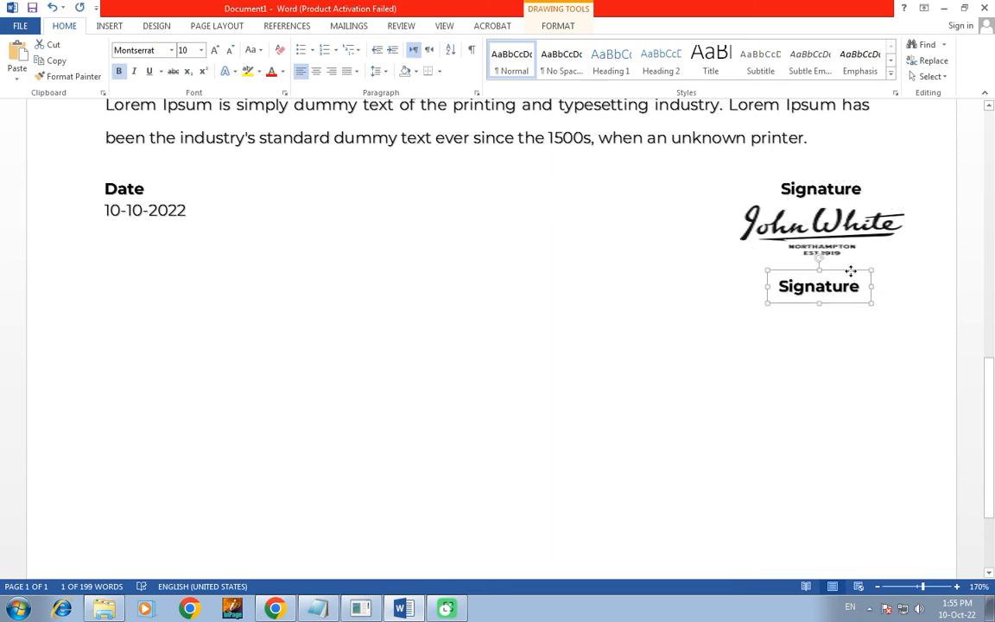
Replace the copied label's text with "Company CEO" from the Notepad file letter head pad and centre it under the signature picture.
click(317, 609)
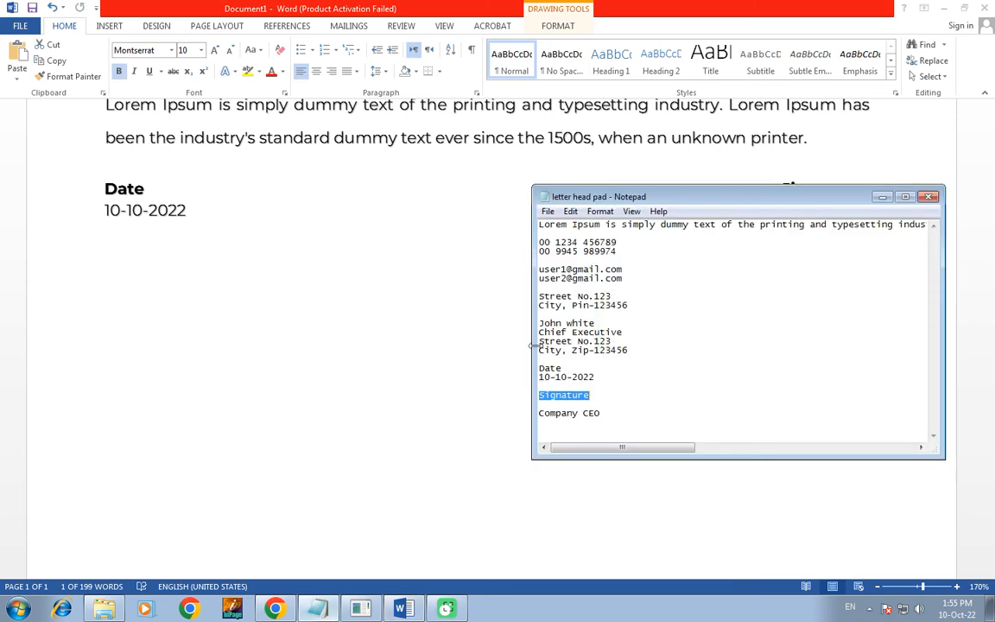
drag(599, 416, 590, 418)
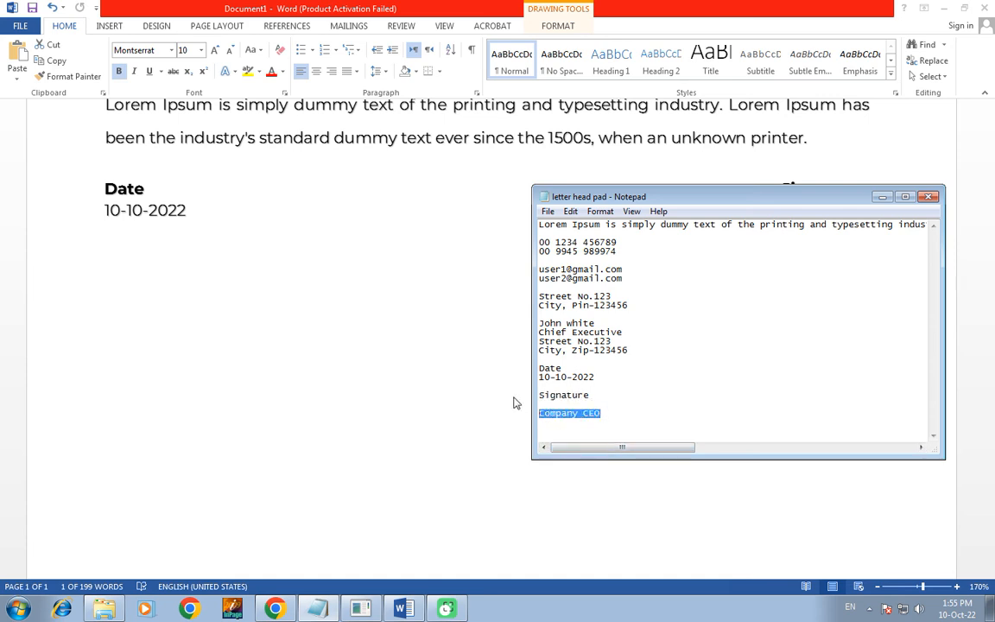
click(882, 197)
triple_click(819, 286)
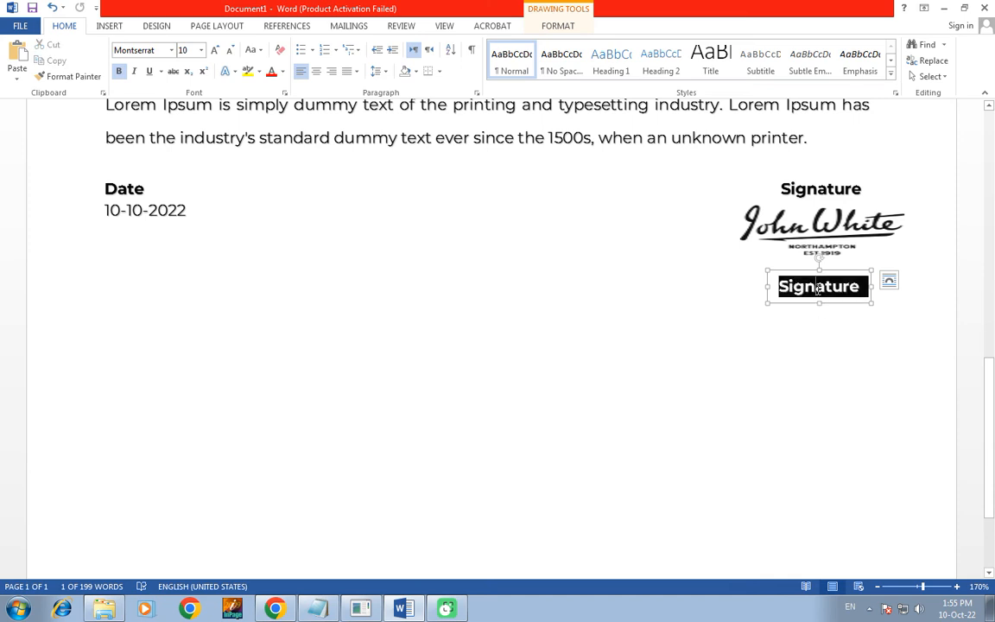
text(Company CEO)
drag(850, 274, 834, 273)
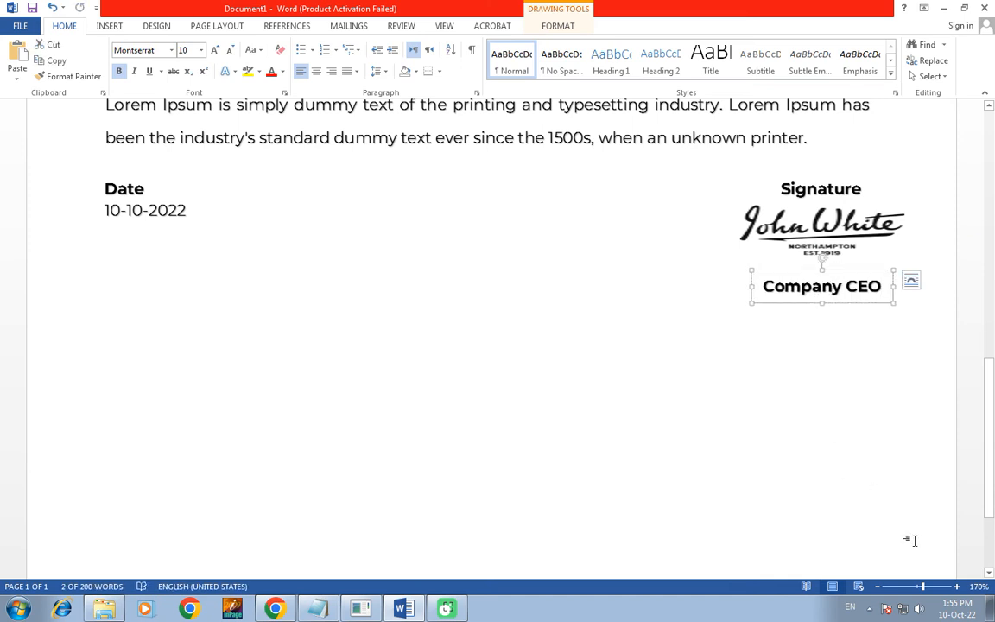
Draw a Manual Input flowchart shape about 6.91" wide and 1.78" high near the page's lower edge and apply the gold gradient shape style.
scroll(753, 399, down, 5)
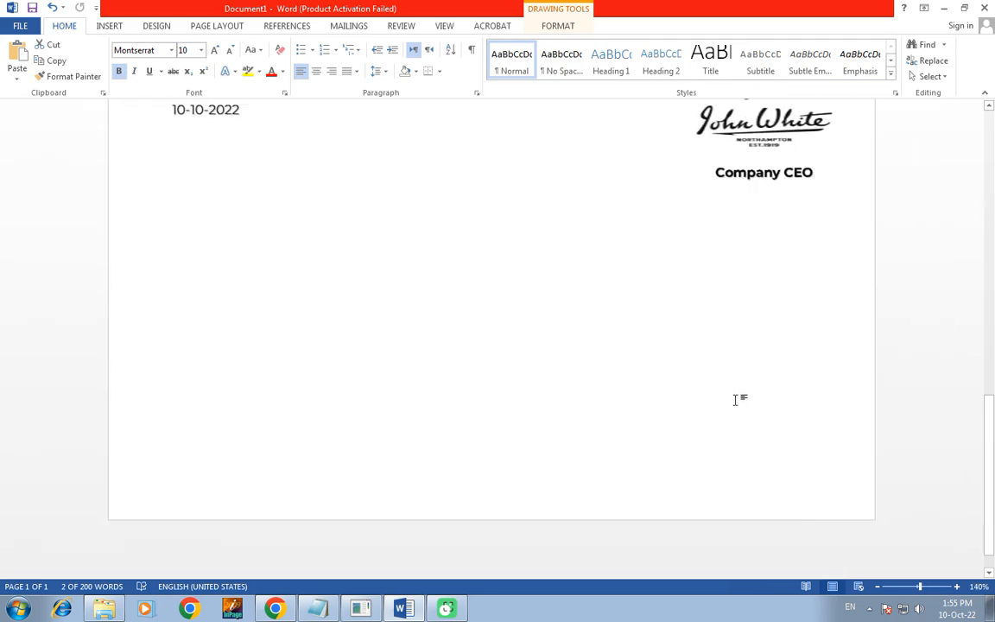
scroll(578, 364, down, 2)
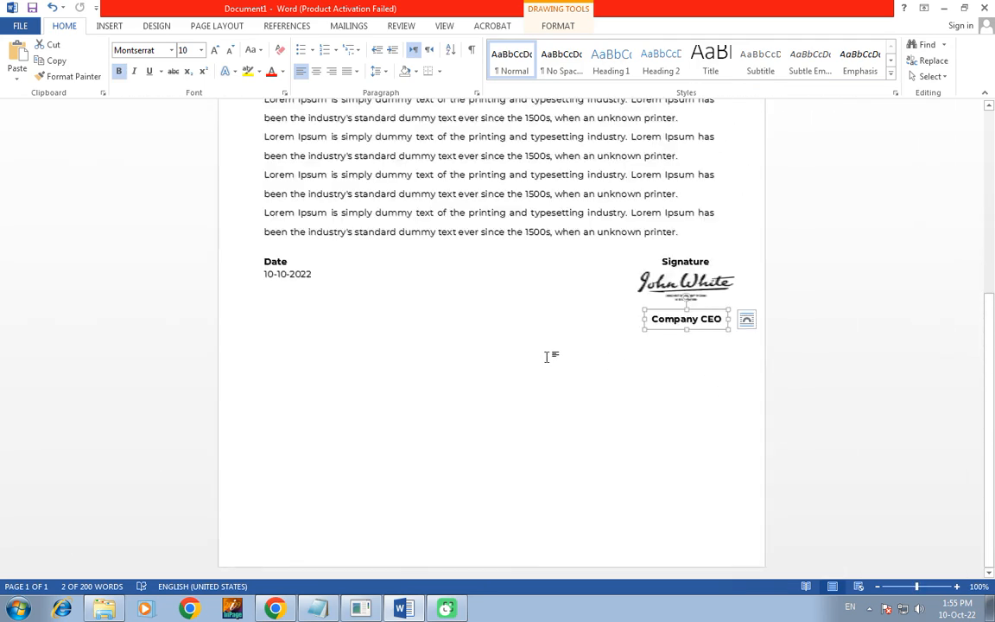
click(544, 421)
scroll(489, 378, up, 6)
scroll(493, 402, down, 6)
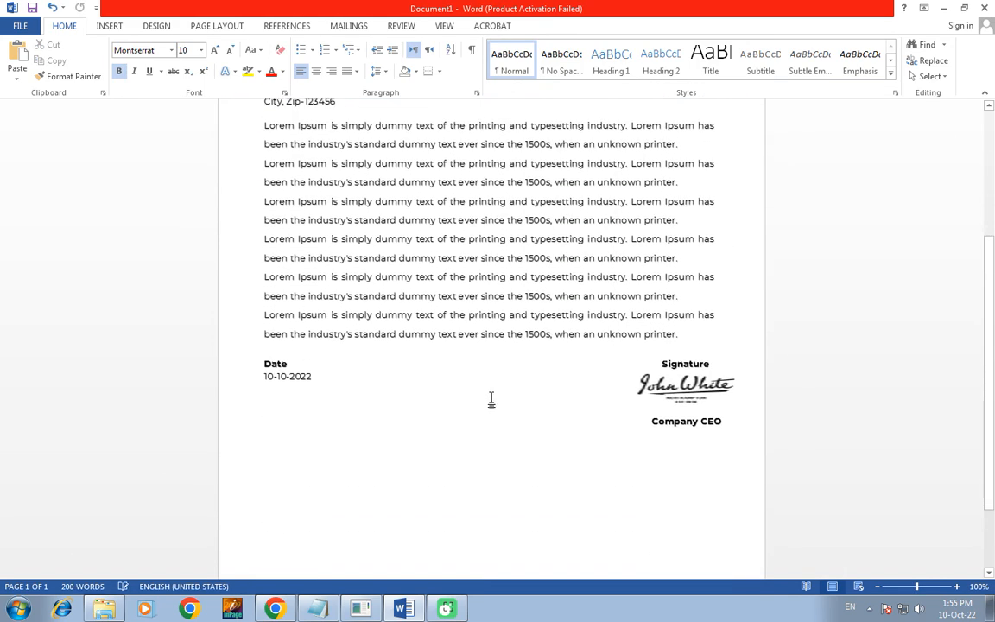
click(103, 26)
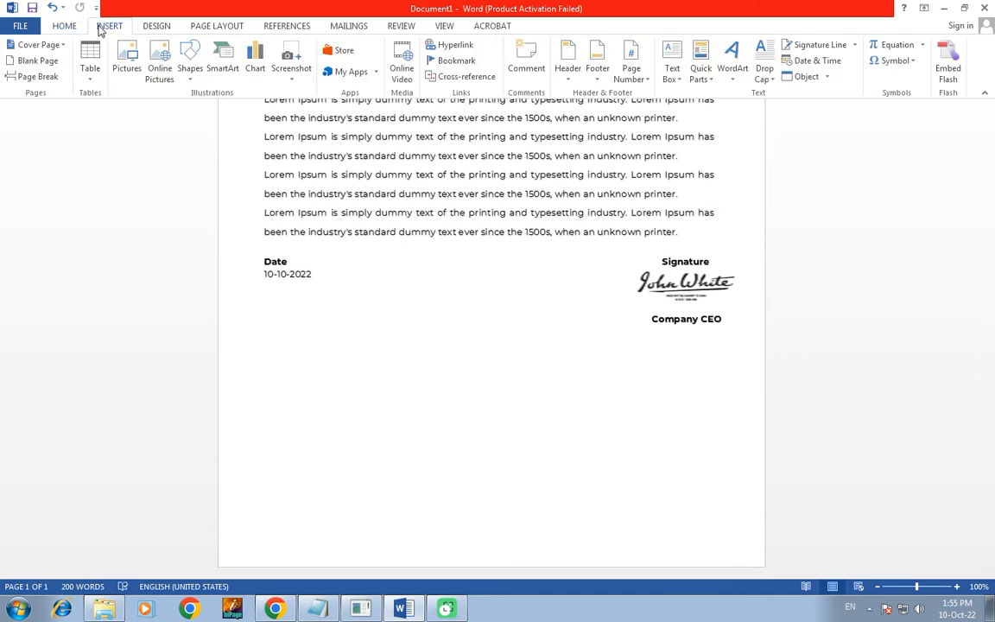
click(187, 76)
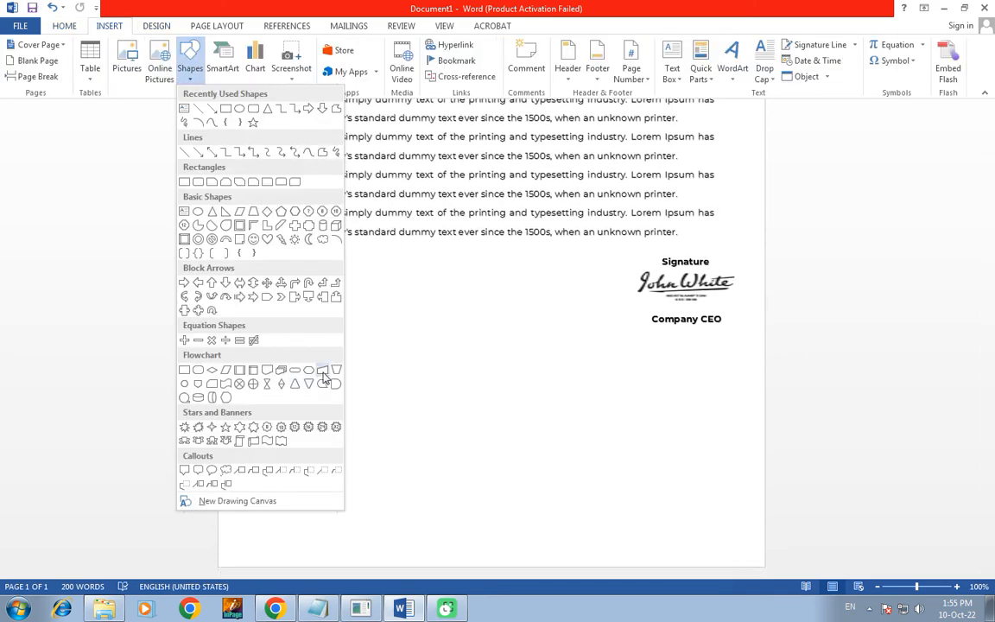
click(322, 372)
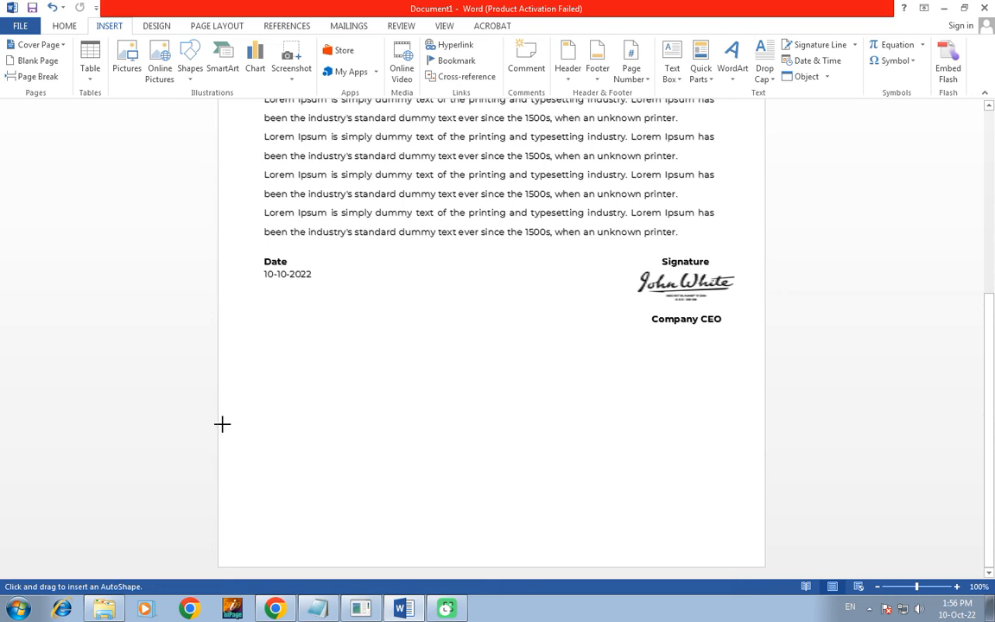
mouse_move(218, 426)
mouse_down()
mouse_move(540, 533)
mouse_move(751, 562)
mouse_move(736, 549)
mouse_move(677, 546)
mouse_up()
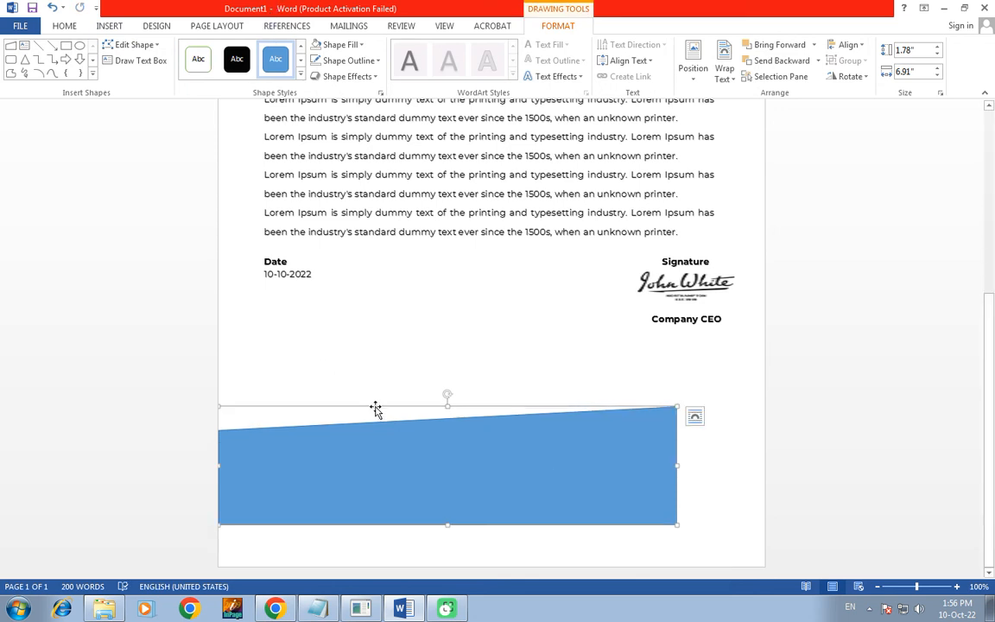
click(295, 80)
click(349, 256)
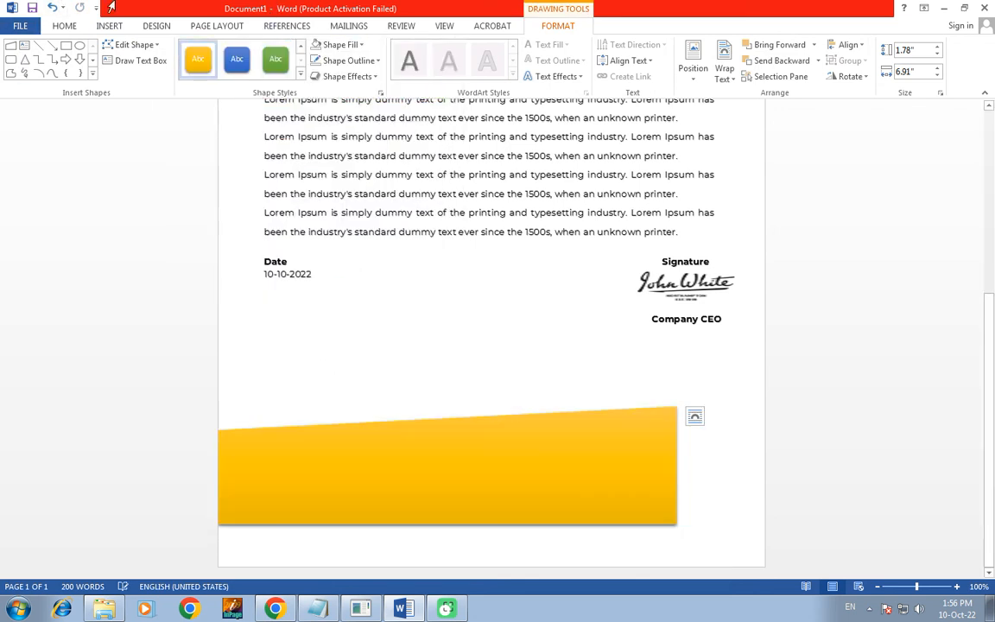
click(112, 45)
click(112, 49)
click(112, 45)
click(140, 83)
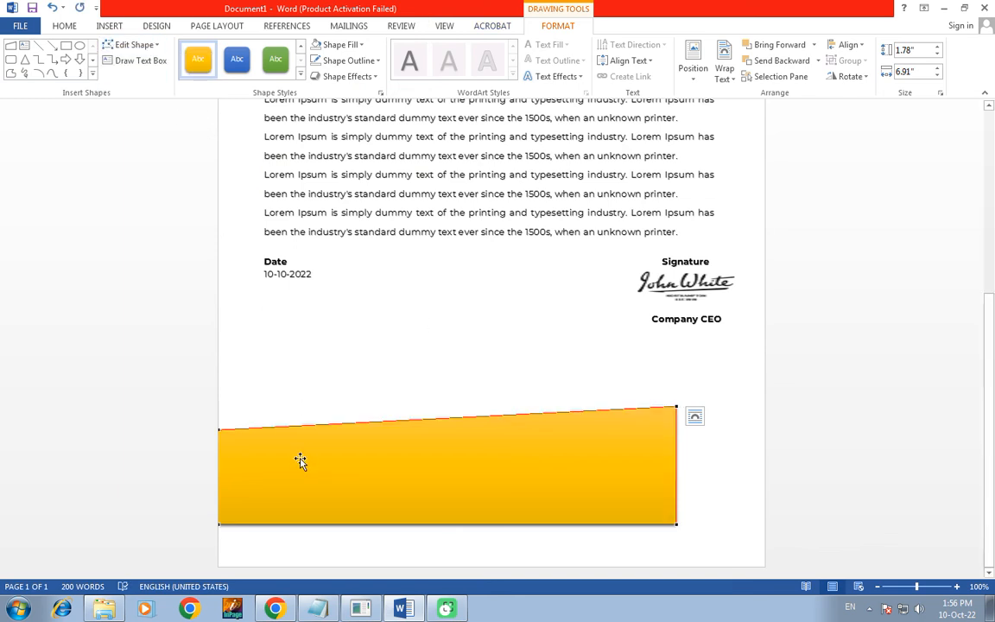
click(241, 432)
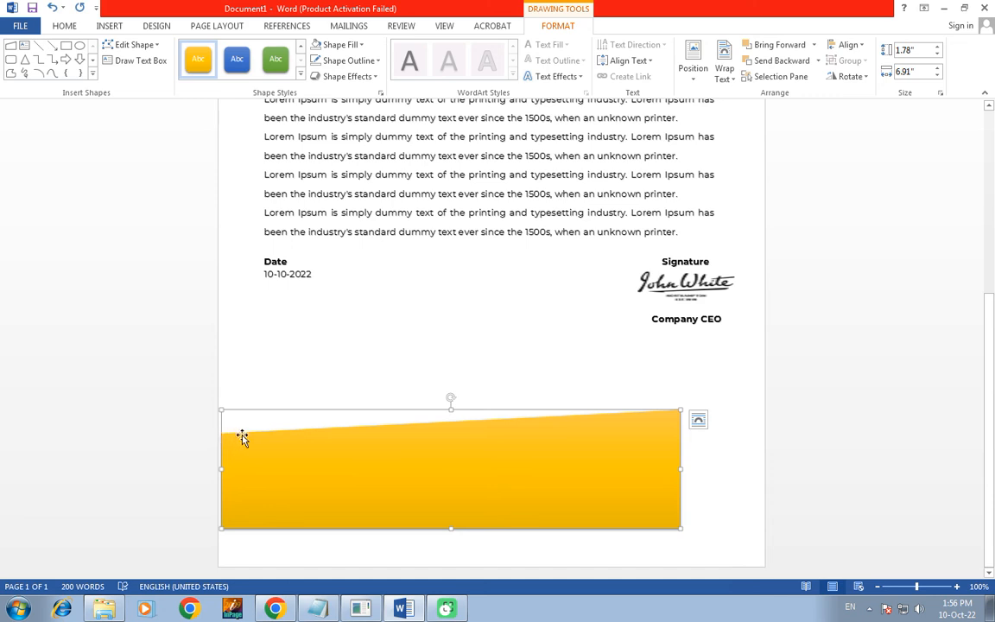
Edit the gold shape's points to bend its straight upper edge into a wave, dipping on the left and rising on the right.
click(128, 45)
click(130, 81)
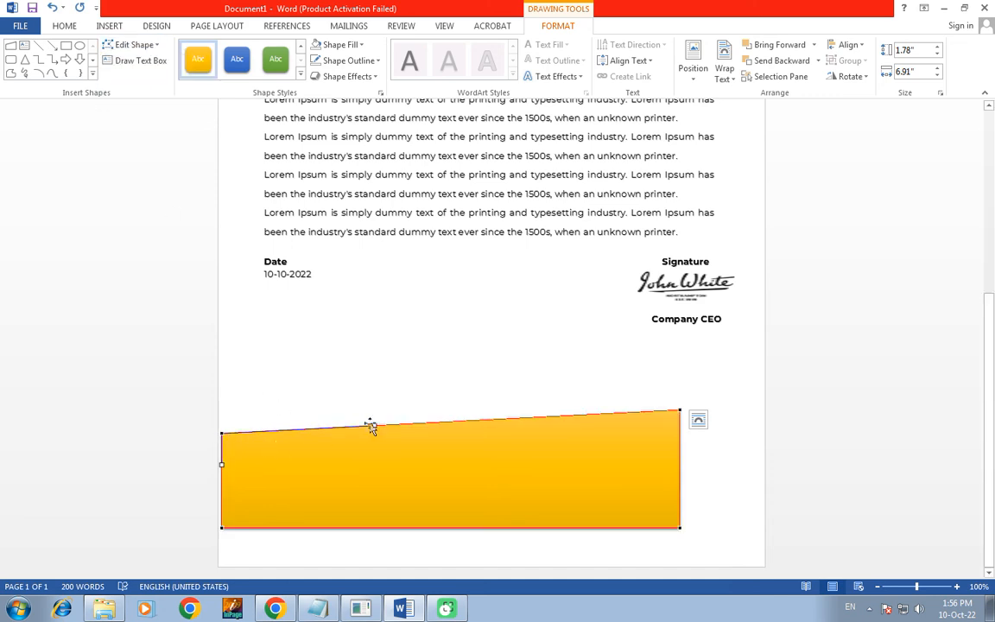
drag(374, 427, 367, 532)
click(679, 412)
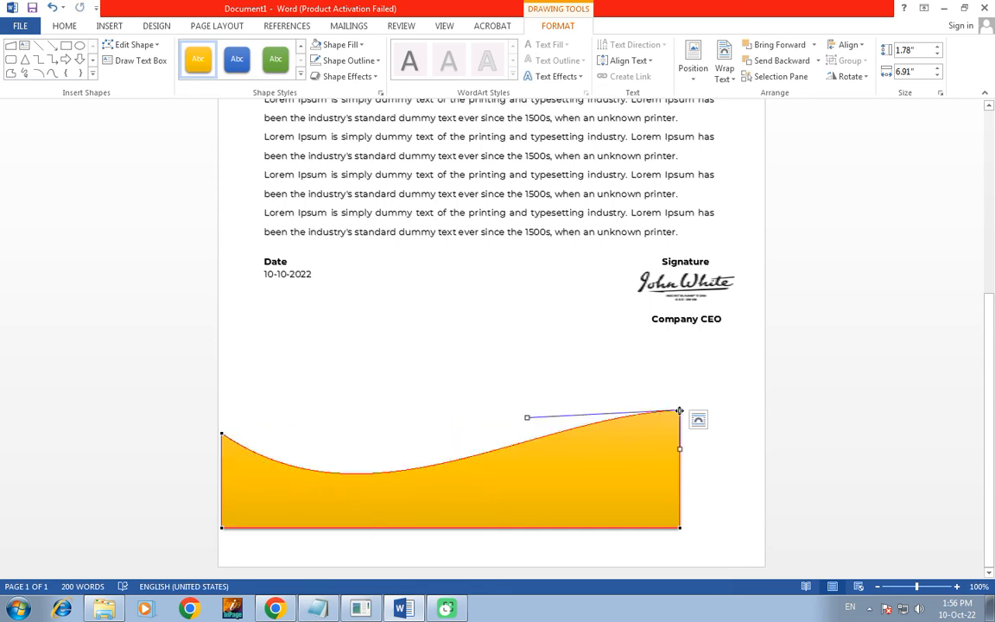
drag(526, 418, 524, 365)
Move the gold wave to the page's lower edge and stretch it to about 8.68" wide and 2.15" high across the page width.
drag(624, 469, 605, 510)
key(Down)
key(Down)
key(Down)
key(Down)
key(Down)
key(Down)
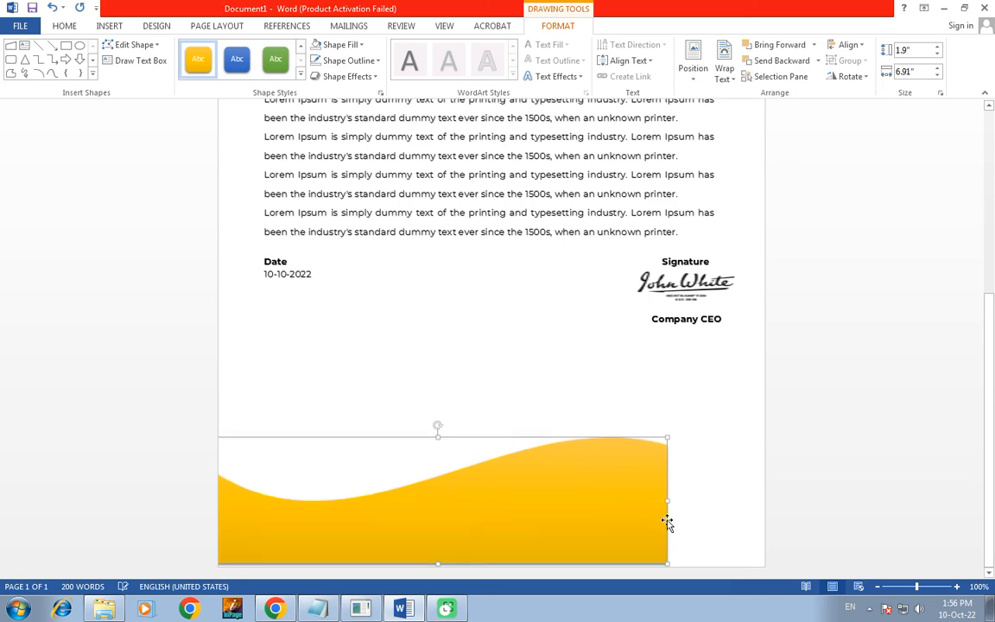
key(Down)
key(Down)
drag(683, 502, 784, 506)
mouse_move(497, 442)
mouse_down()
mouse_move(495, 416)
mouse_move(497, 425)
mouse_up()
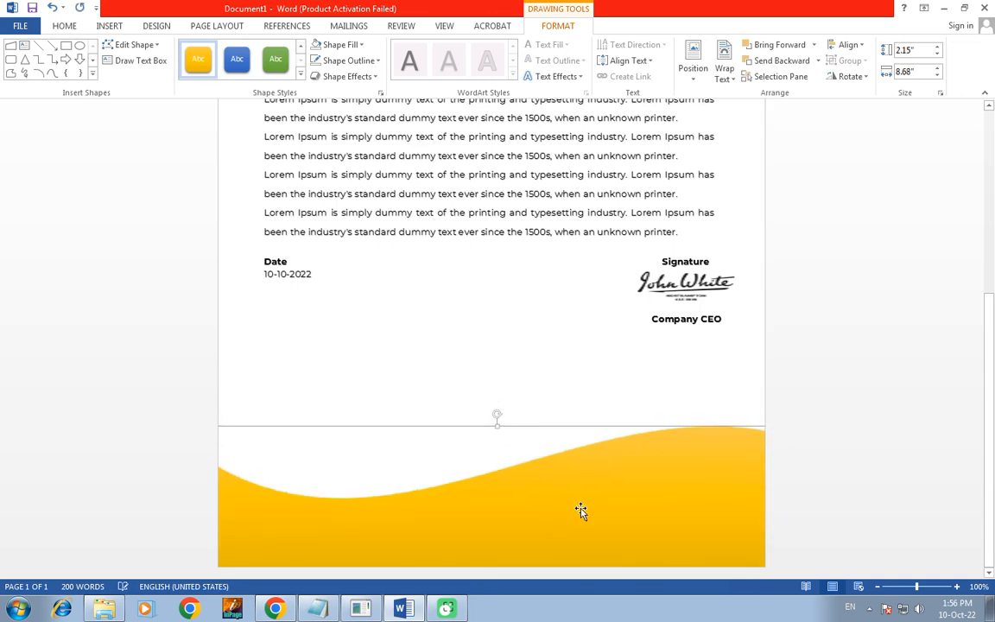
Duplicate the gold wave slightly lower and apply the blue gradient style to the rear wave so it forms a blue band.
drag(581, 511, 599, 489)
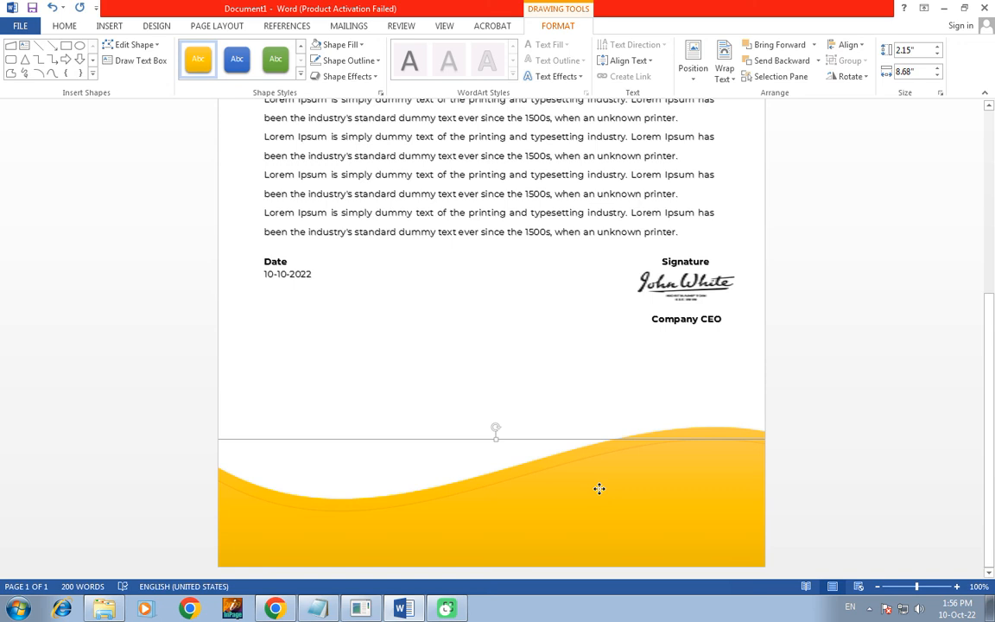
click(689, 428)
click(236, 64)
click(648, 474)
drag(647, 471, 647, 468)
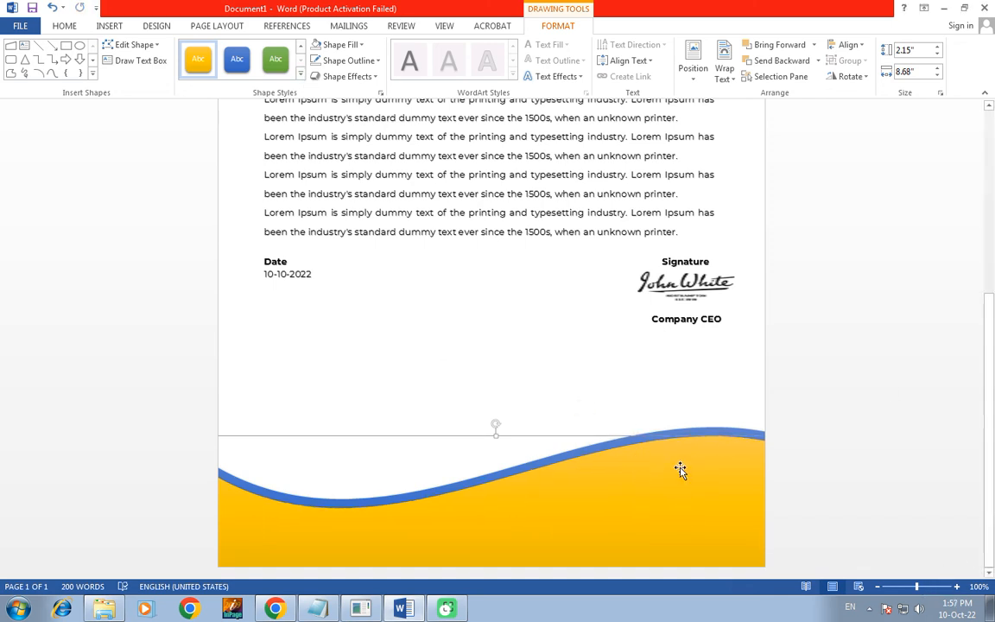
Place a copy of the blue wave in front, slightly lower than the gold wave, leaving a thin gold stripe between the blue areas.
click(716, 430)
drag(713, 464, 705, 464)
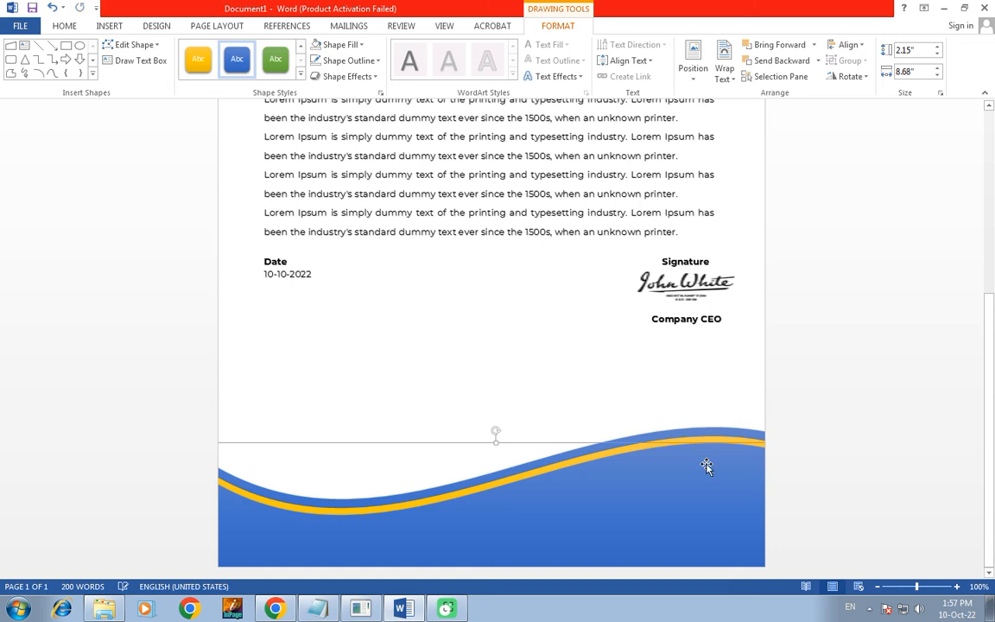
key(Up)
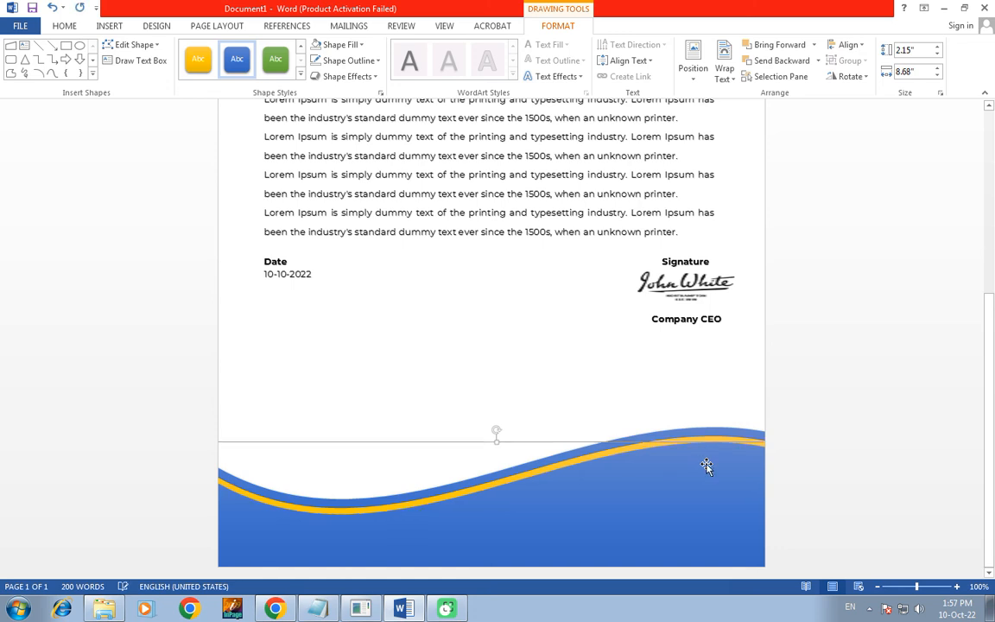
click(627, 419)
Move the date box, Signature label, signature picture and Company CEO label together further down towards the footer wave.
ctrl+scroll(545, 367, down, 5)
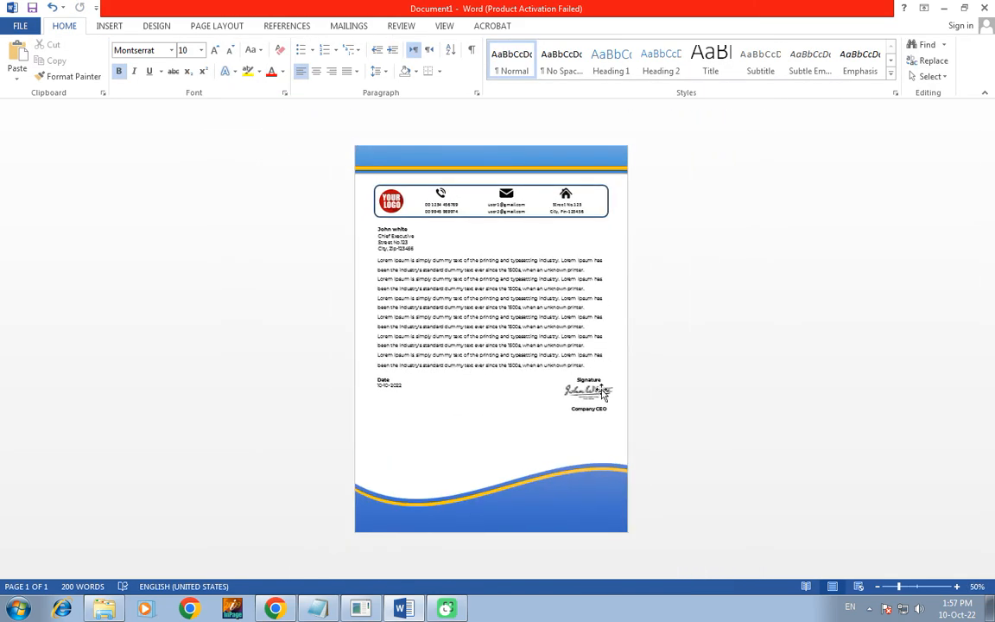
ctrl+scroll(544, 359, up, 6)
scroll(579, 336, down, 7)
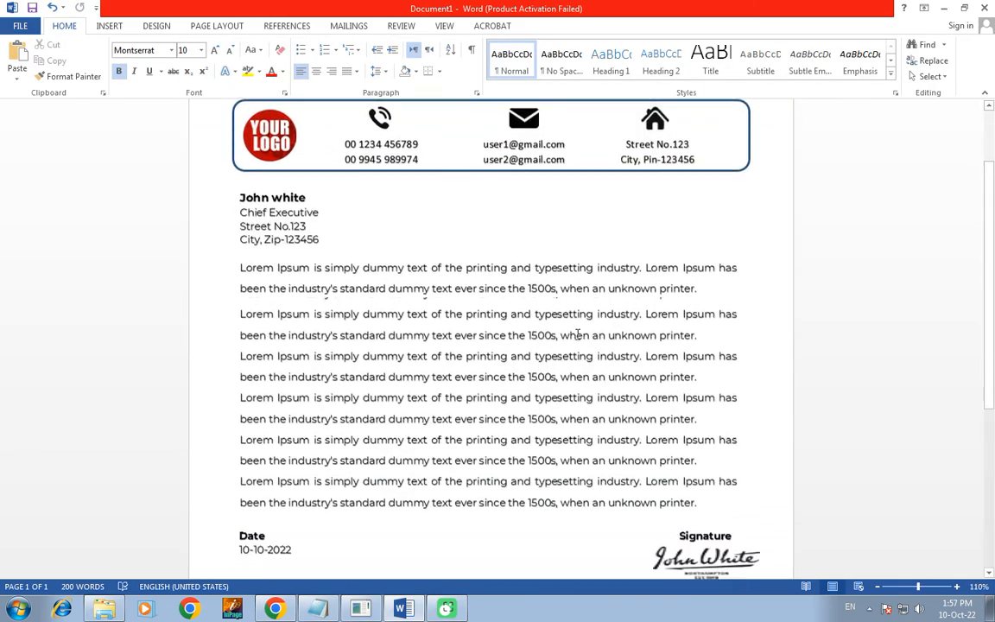
click(719, 384)
shift+click(716, 413)
shift+click(711, 447)
shift+click(289, 398)
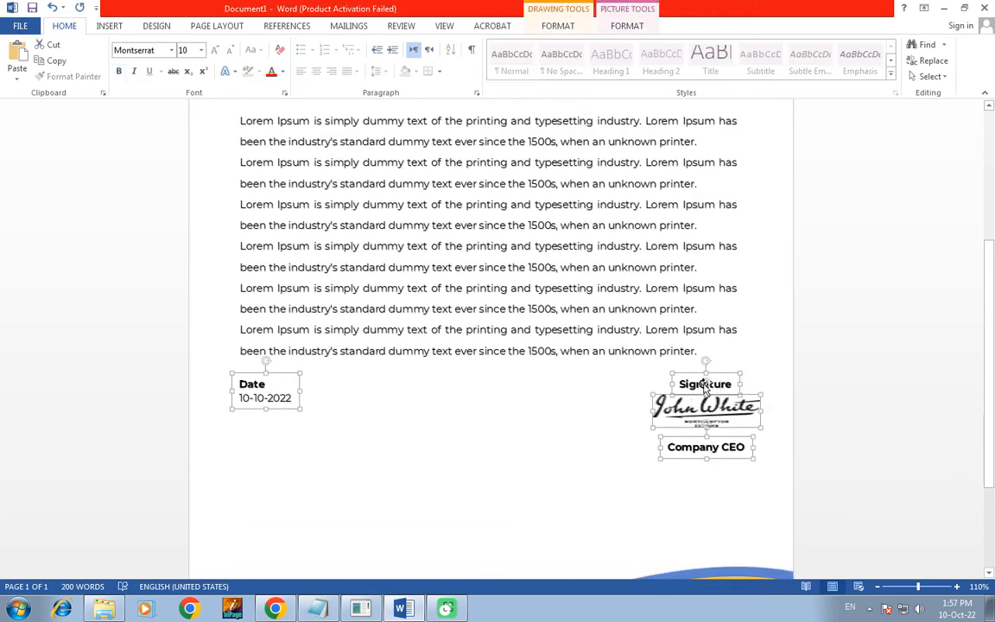
drag(718, 374, 723, 441)
Shift the recipient block and the Lorem Ipsum text box slightly down to balance the spacing below the contact header.
scroll(490, 413, down, 4)
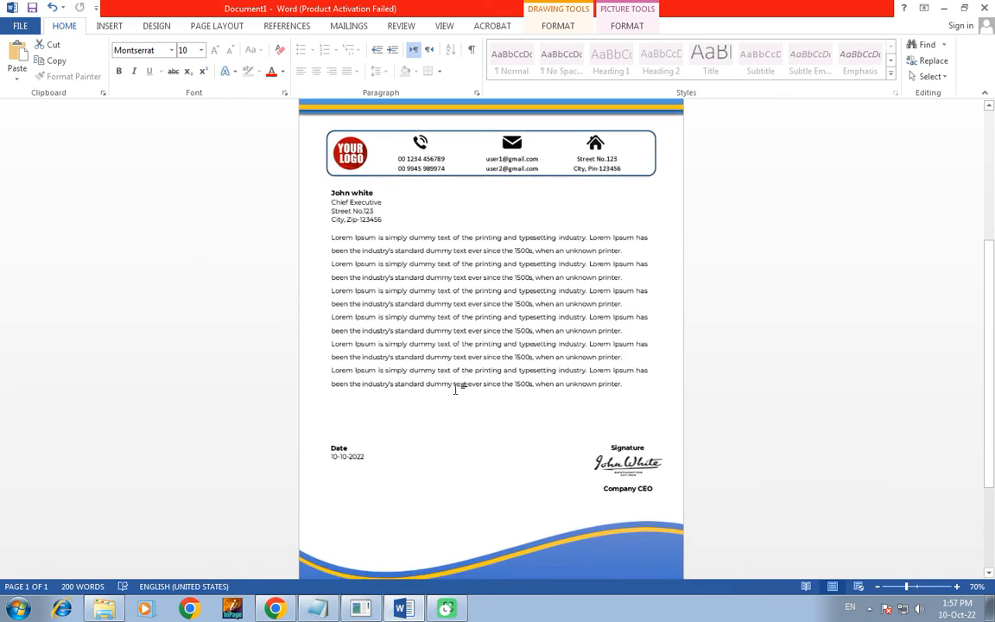
scroll(457, 394, down, 1)
click(437, 318)
click(463, 193)
drag(463, 192, 465, 214)
click(351, 166)
drag(375, 149, 375, 158)
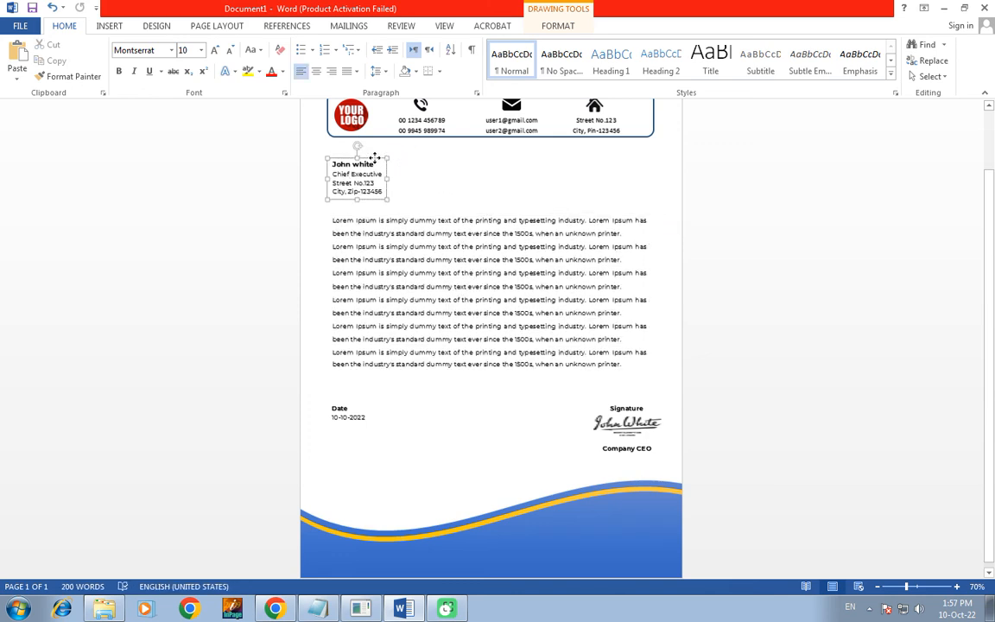
click(403, 252)
drag(417, 214, 418, 204)
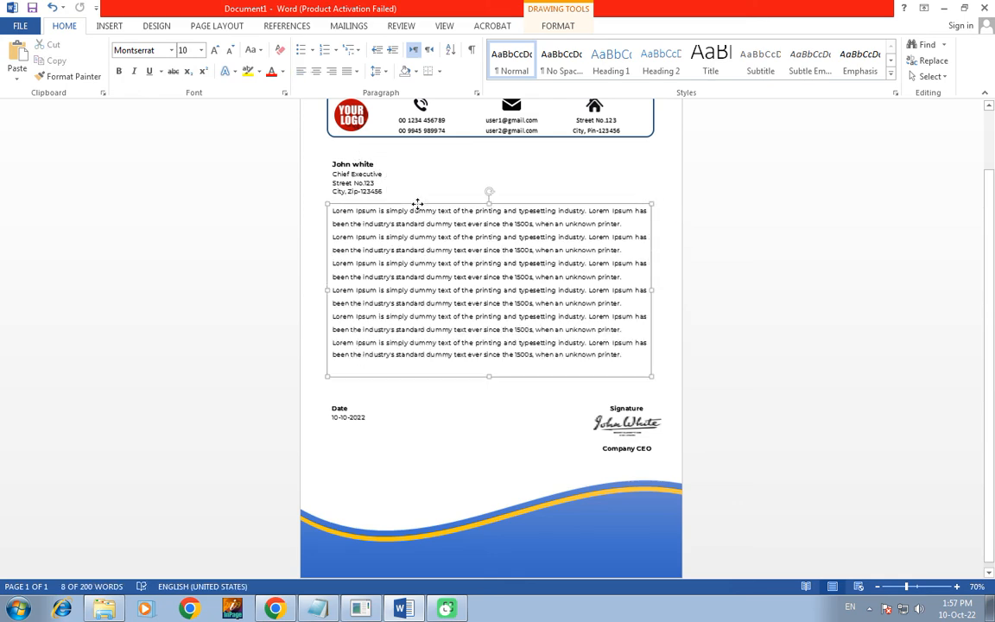
click(431, 447)
Examine the complete letterhead from the header banner down to the footer wave.
scroll(421, 438, up, 3)
scroll(407, 419, down, 2)
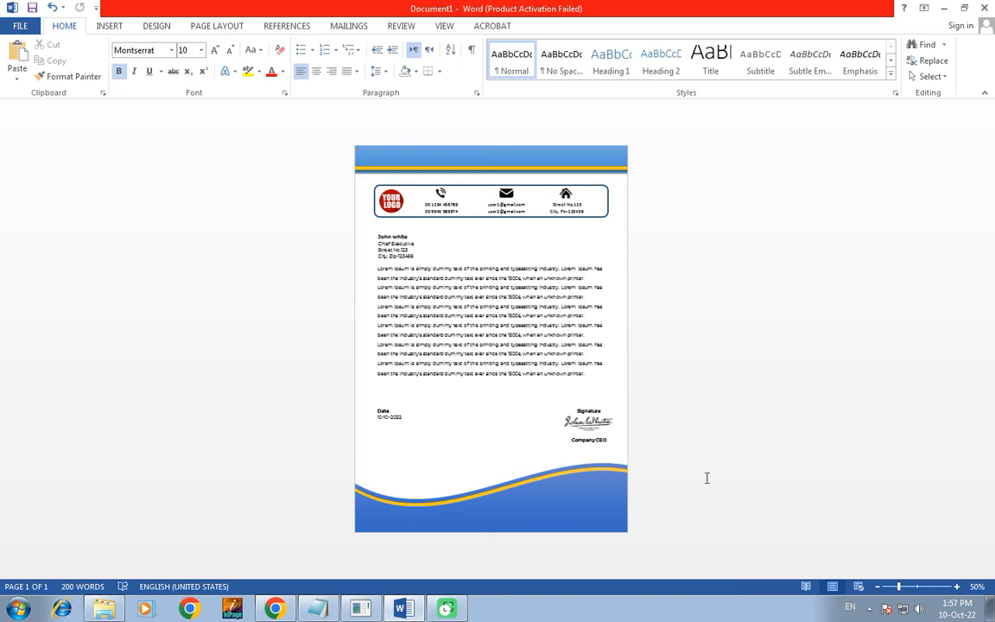
scroll(529, 164, up, 9)
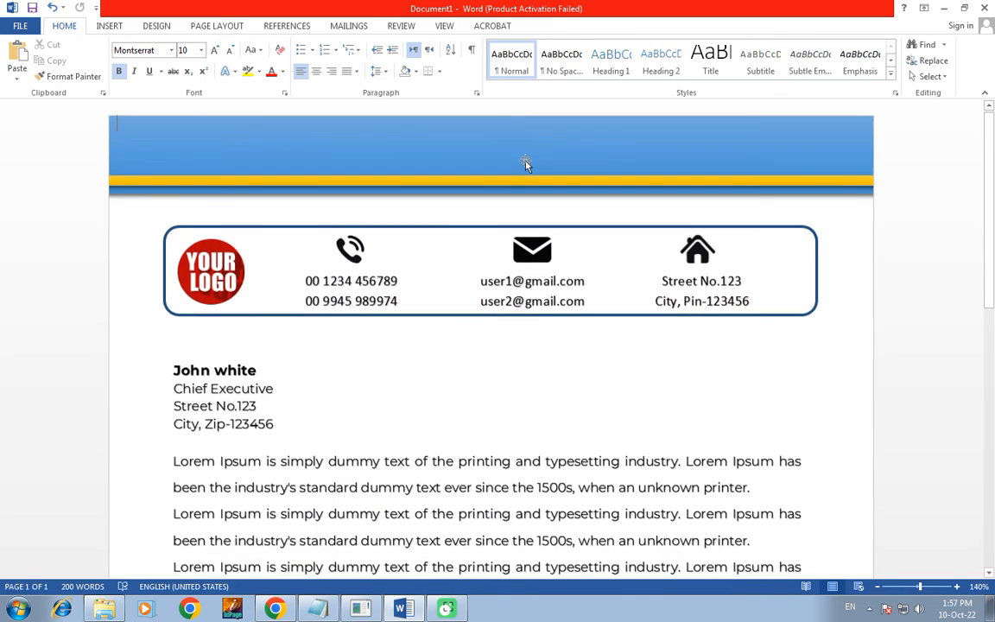
scroll(522, 208, down, 1)
scroll(523, 207, down, 5)
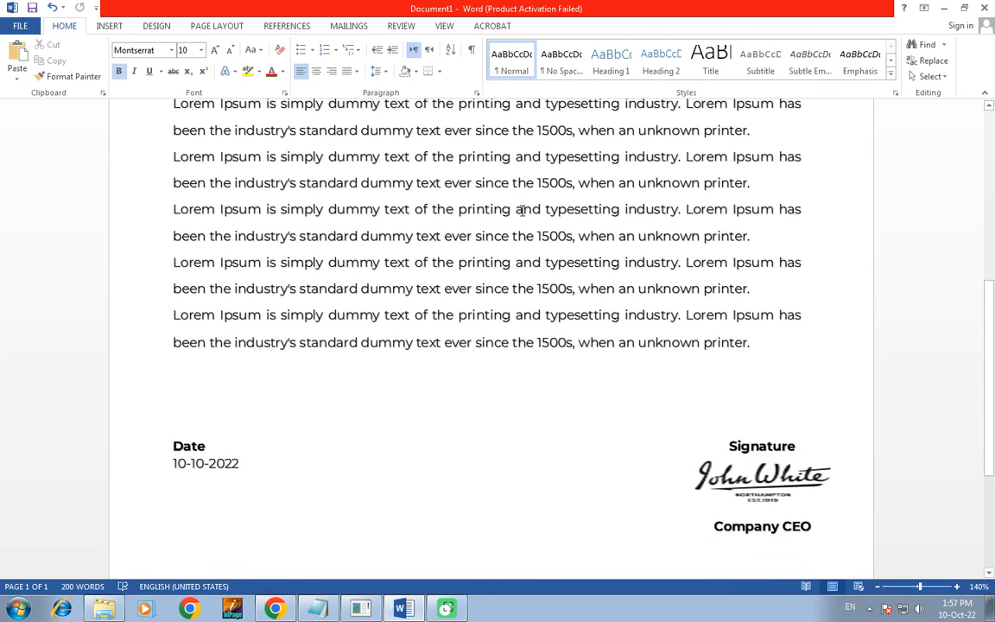
scroll(523, 212, down, 4)
scroll(522, 210, down, 1)
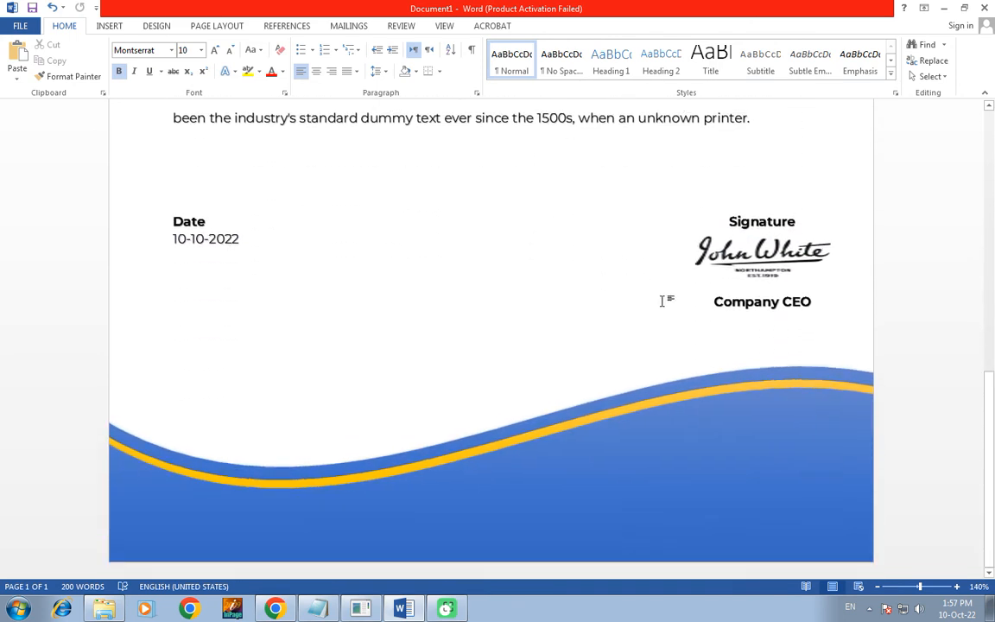